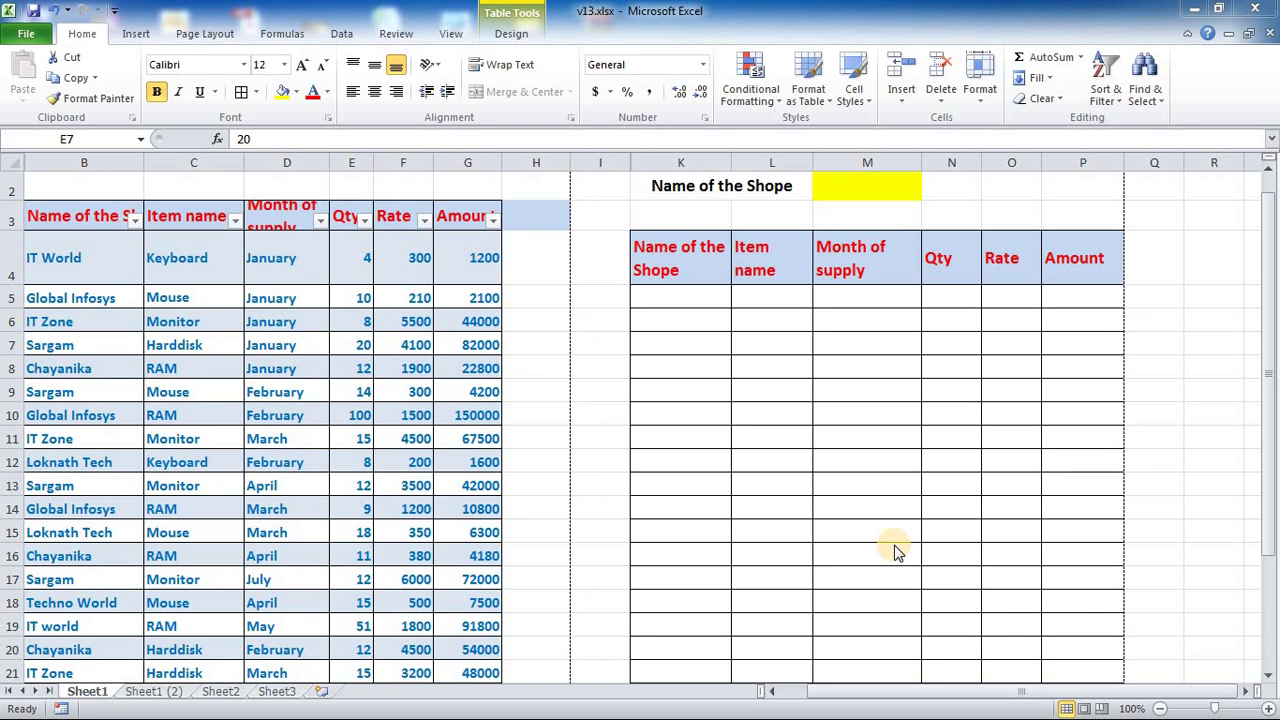
# Inspect the first lookup formula, the supply rows being searched and the shop names in column B
pyautogui.click(680, 292)
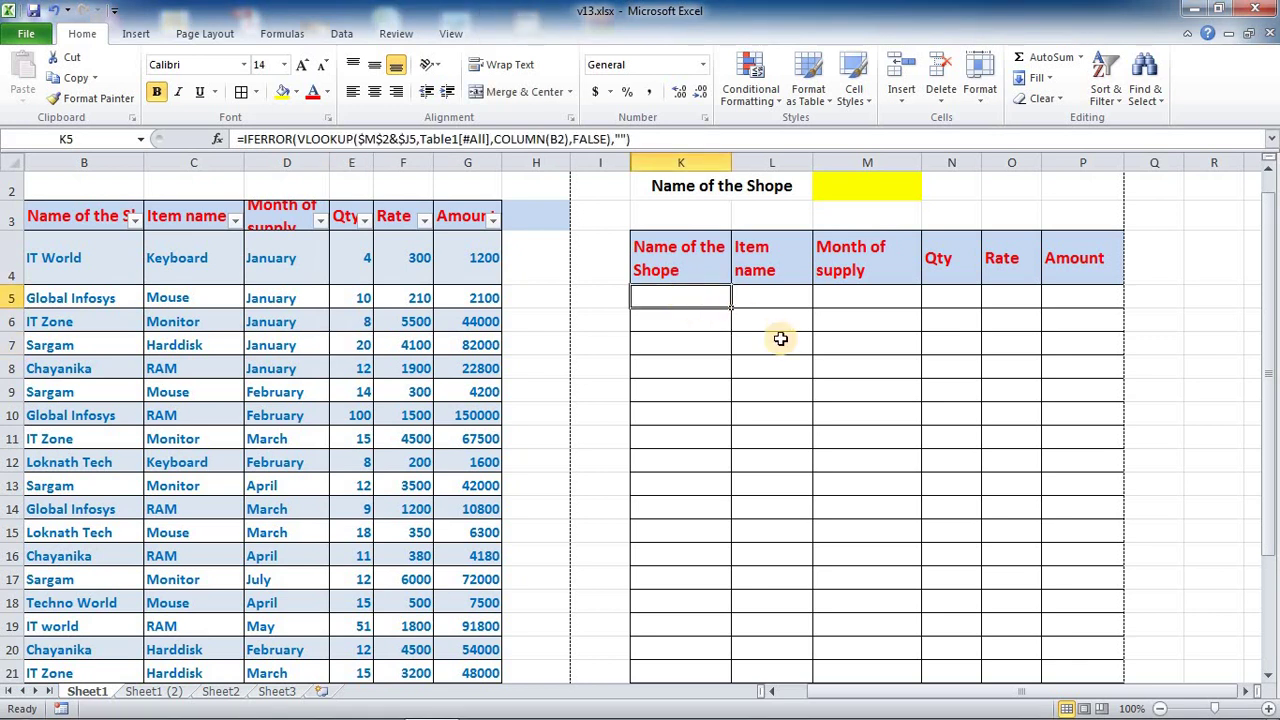
pyautogui.moveTo(36, 297)
pyautogui.mouseDown()
pyautogui.moveTo(336, 394)
pyautogui.moveTo(440, 645)
pyautogui.mouseUp()
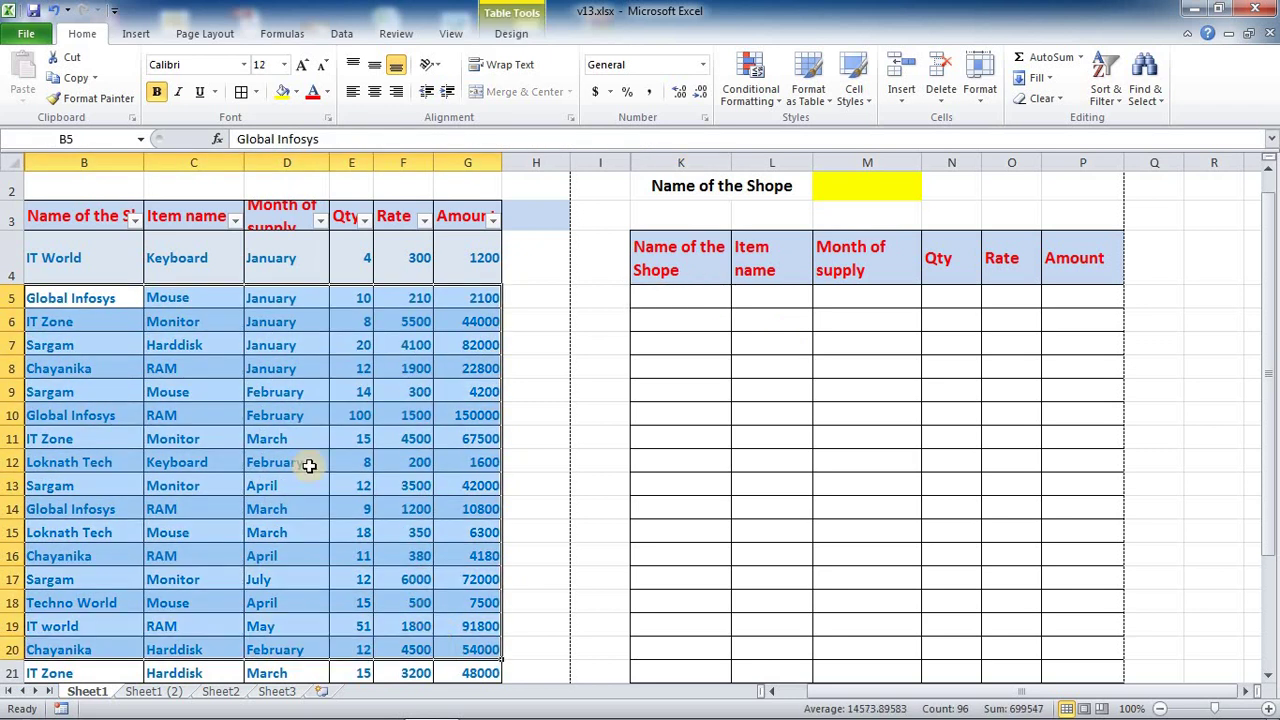
pyautogui.moveTo(670, 300)
pyautogui.mouseDown()
pyautogui.moveTo(1107, 311)
pyautogui.moveTo(1107, 299)
pyautogui.mouseUp()
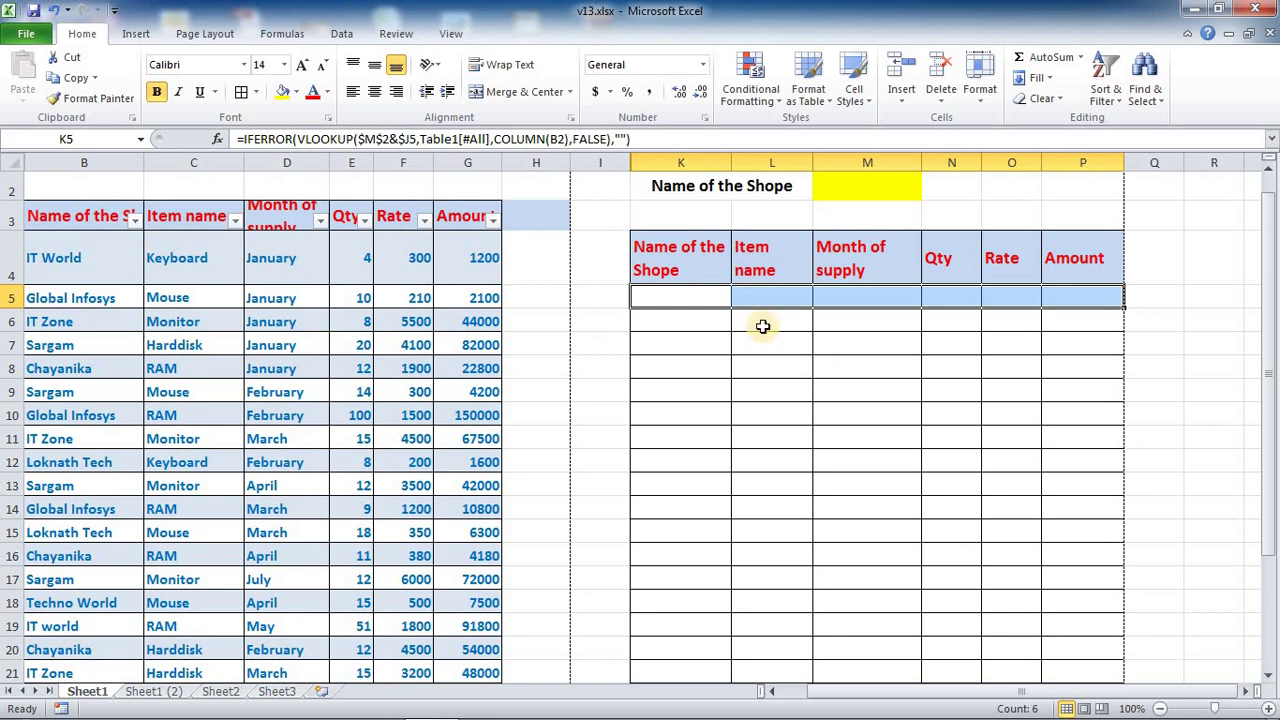
pyautogui.moveTo(678, 296); pyautogui.dragTo(1078, 297)
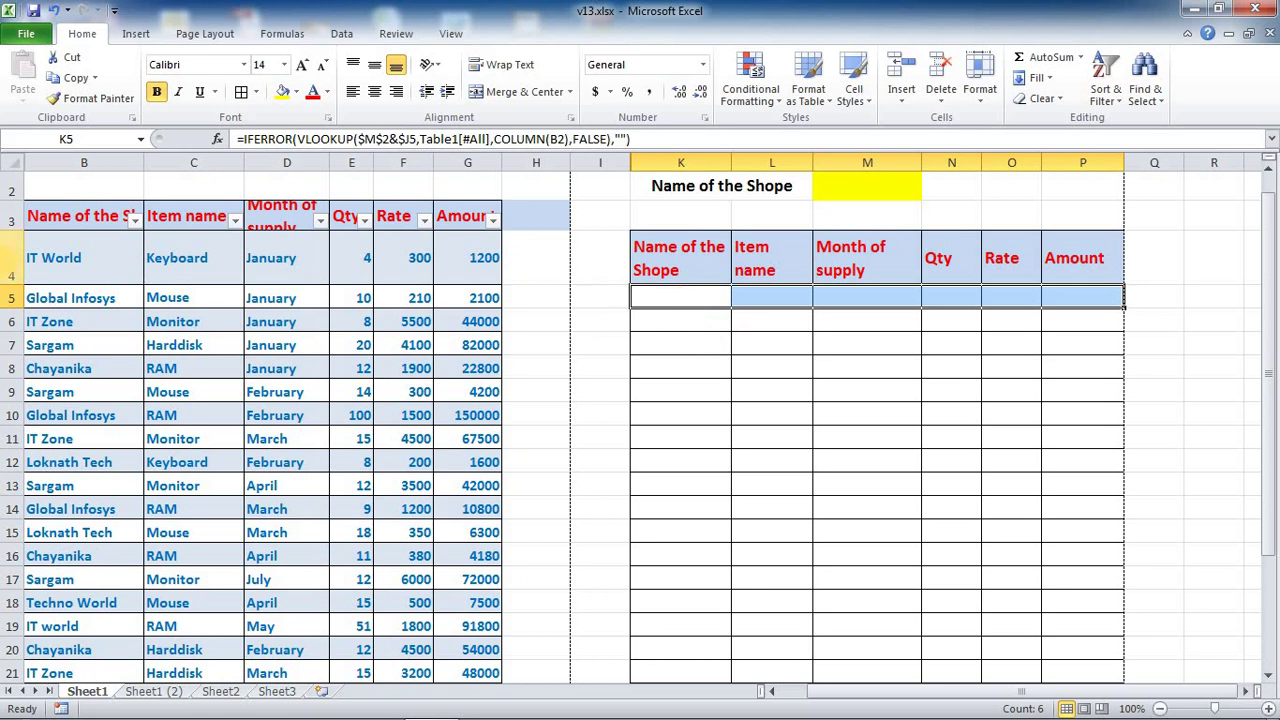
pyautogui.moveTo(79, 296); pyautogui.dragTo(89, 390)
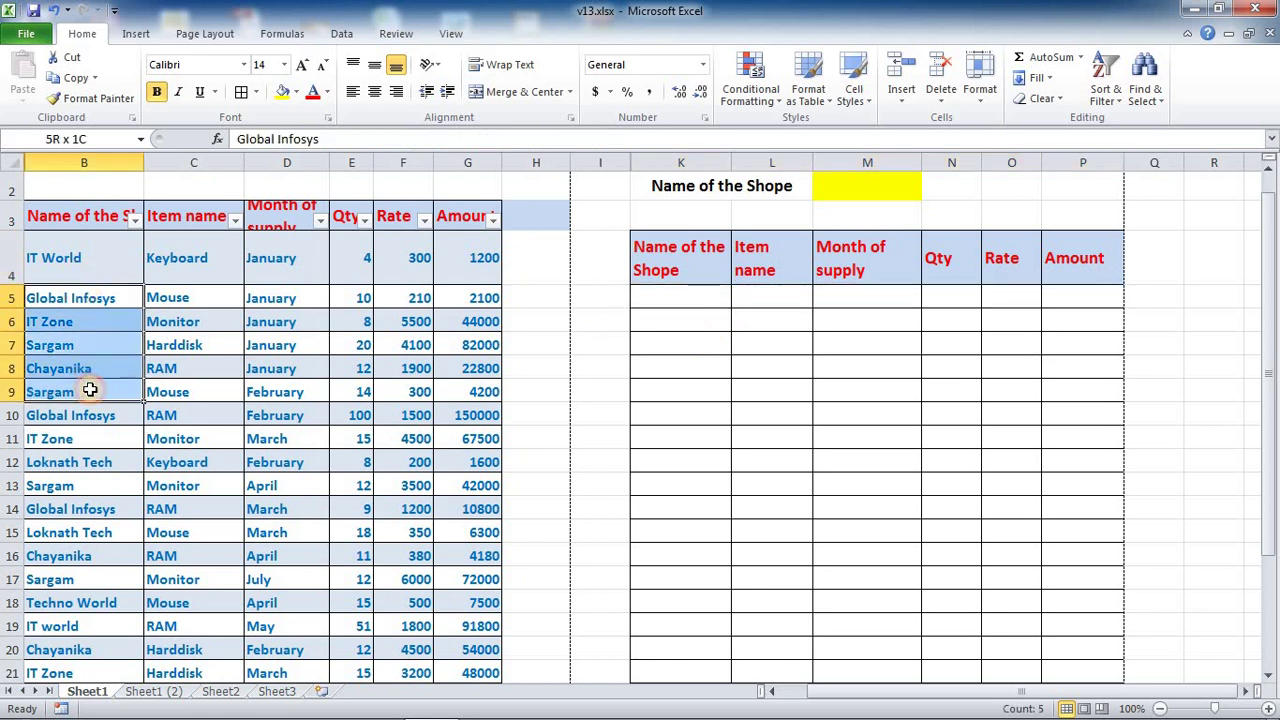
pyautogui.click(100, 437)
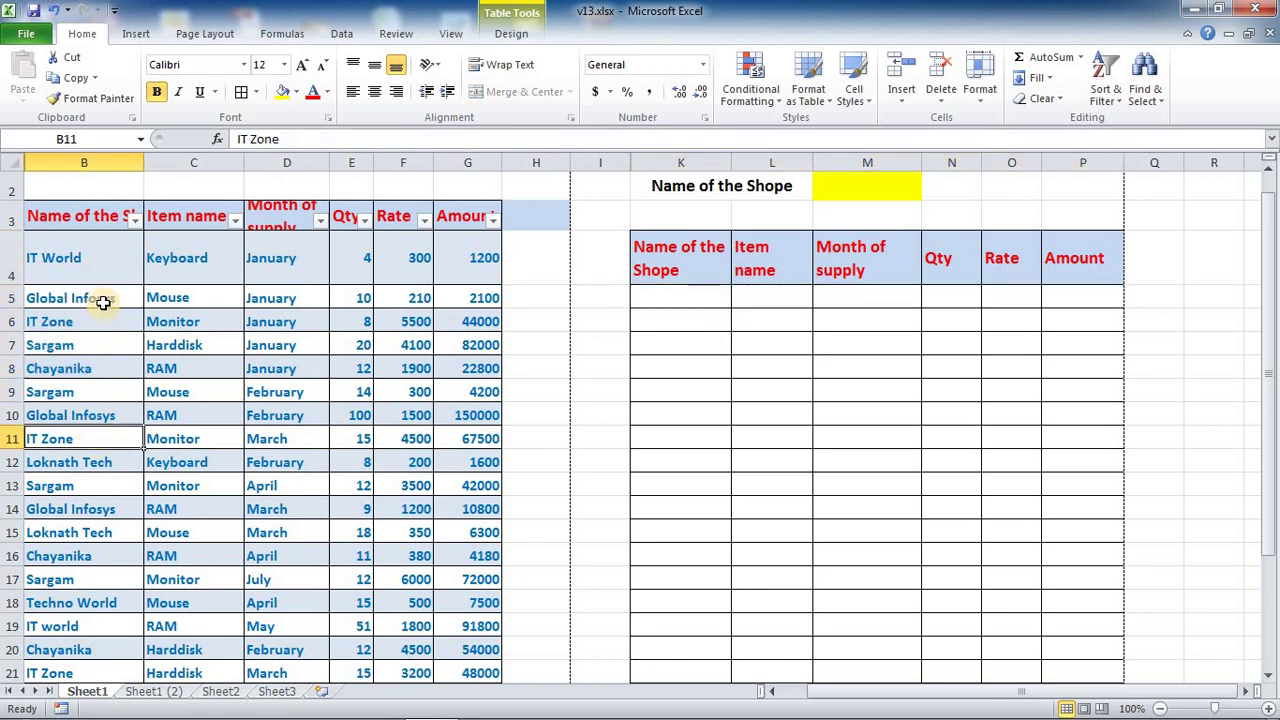
pyautogui.moveTo(100, 297); pyautogui.dragTo(90, 520)
pyautogui.click(200, 412)
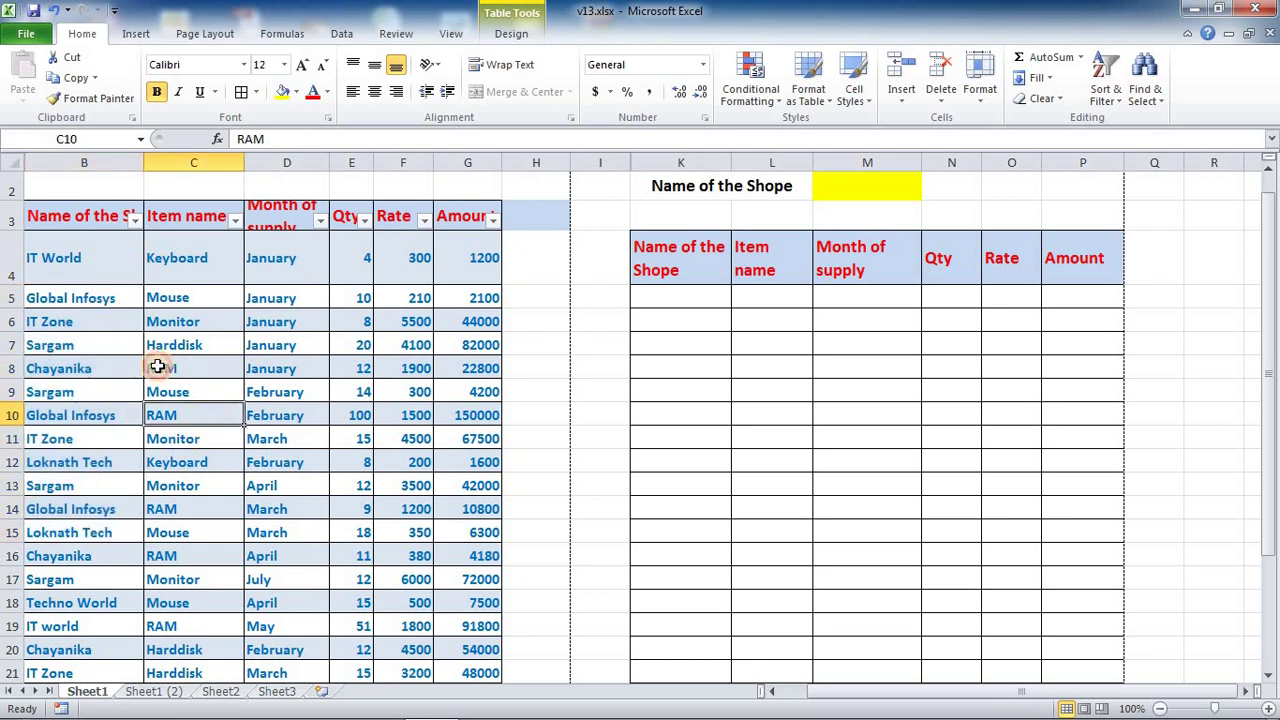
# Review the Global Infosys entries, the K5:P16 result area and the IT Zone shop name
pyautogui.click(72, 294)
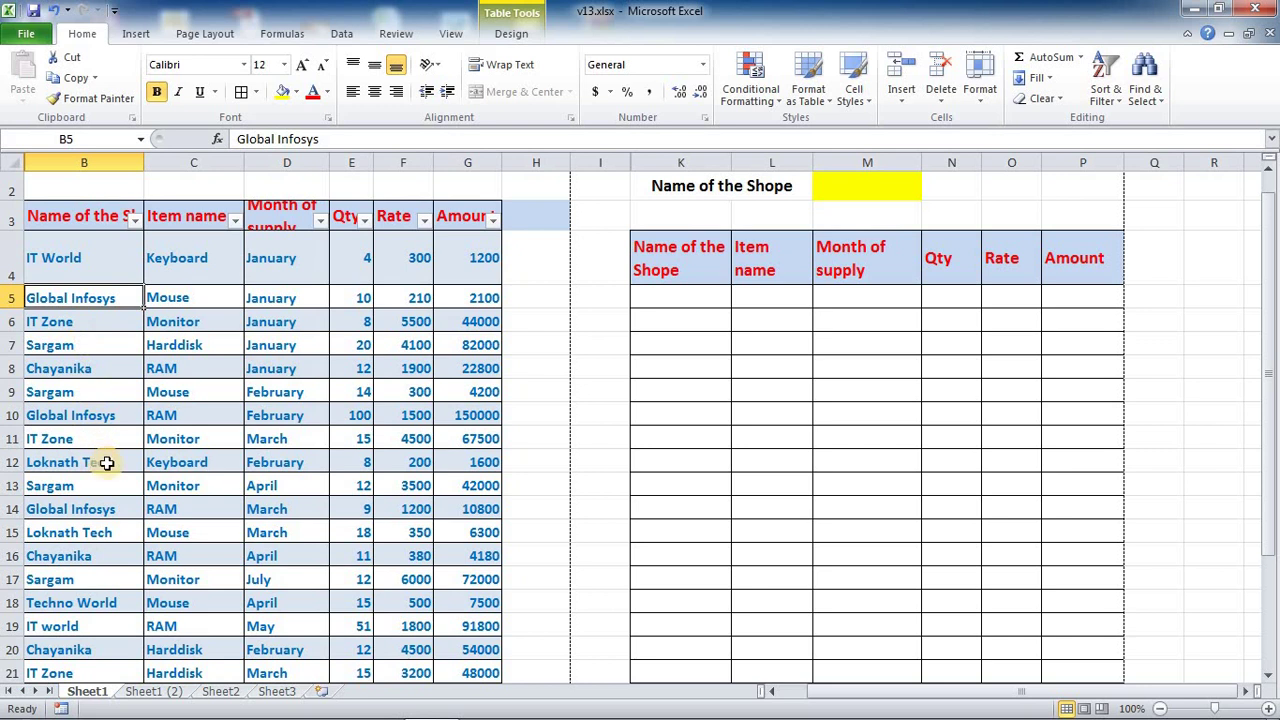
pyautogui.click(101, 511)
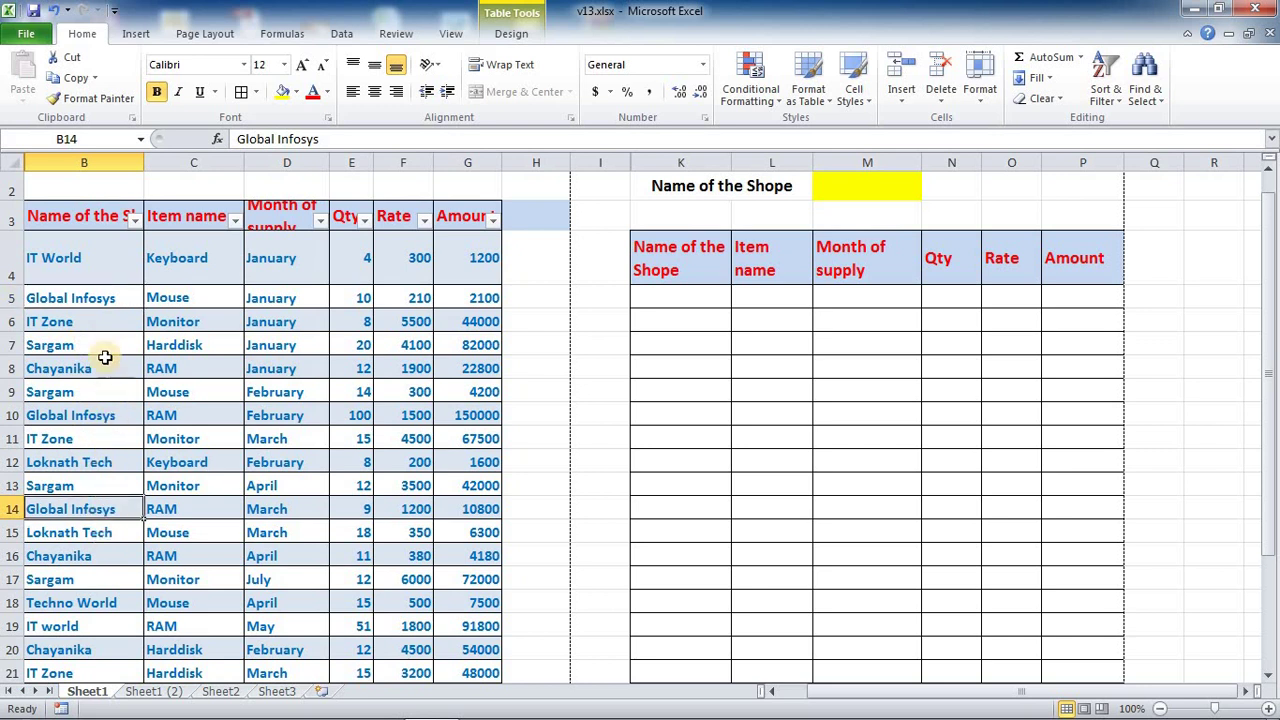
pyautogui.click(100, 300)
pyautogui.click(112, 420)
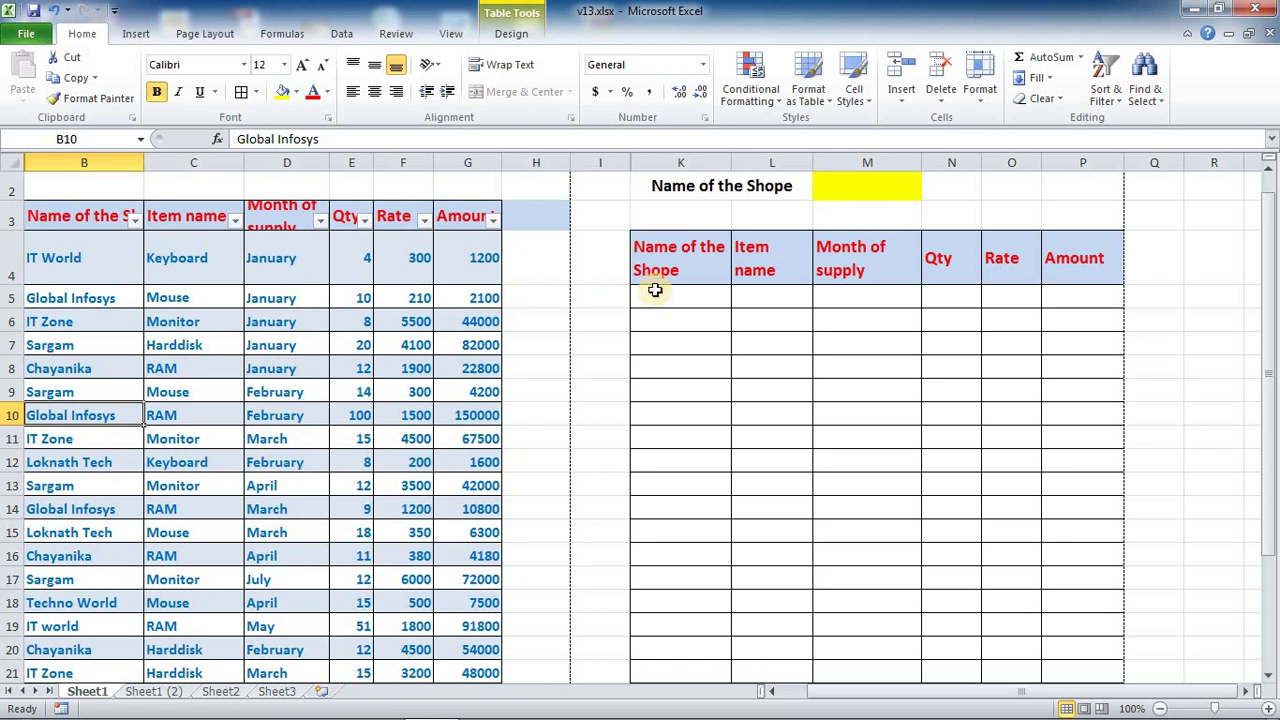
pyautogui.moveTo(655, 297); pyautogui.dragTo(1089, 555)
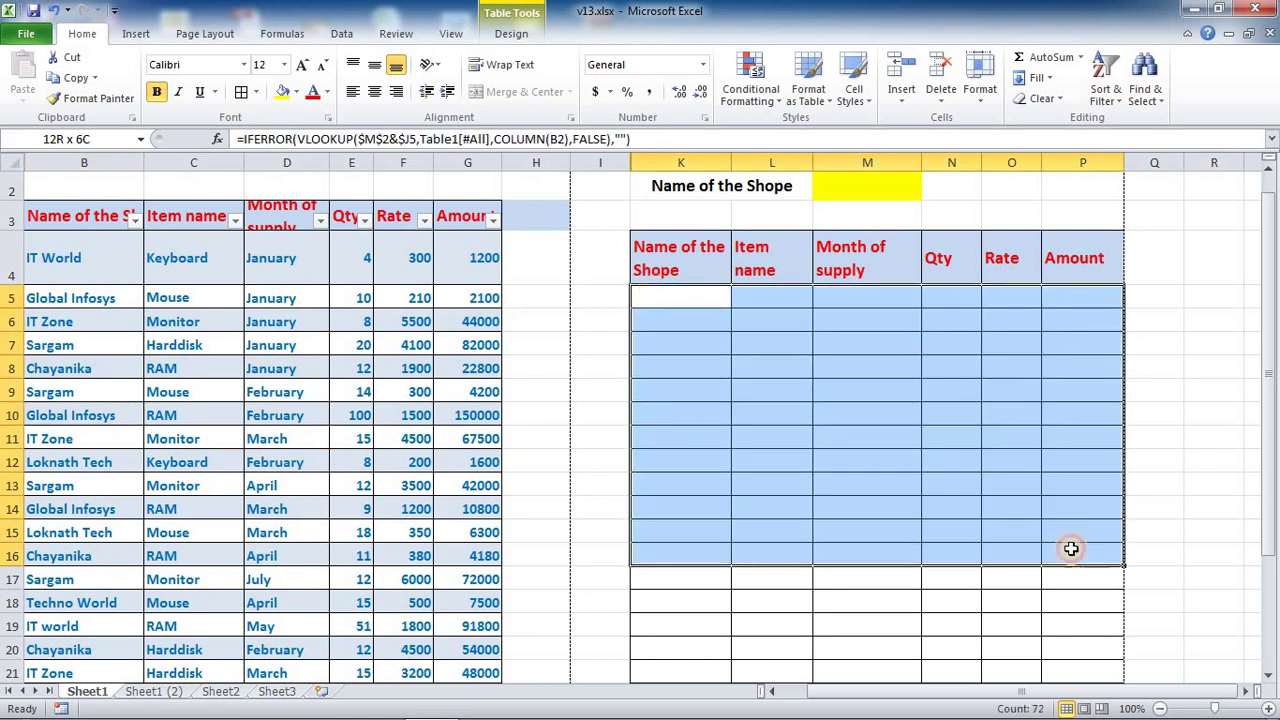
pyautogui.click(825, 366)
pyautogui.click(705, 297)
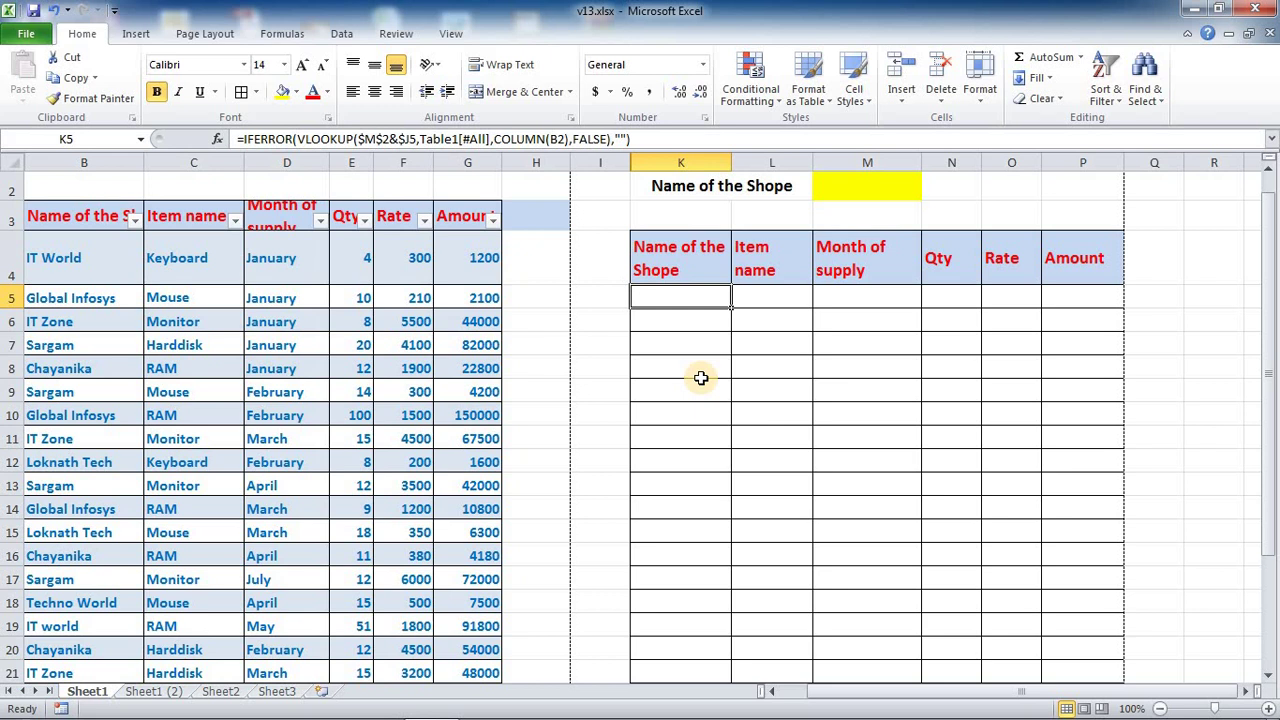
pyautogui.click(108, 322)
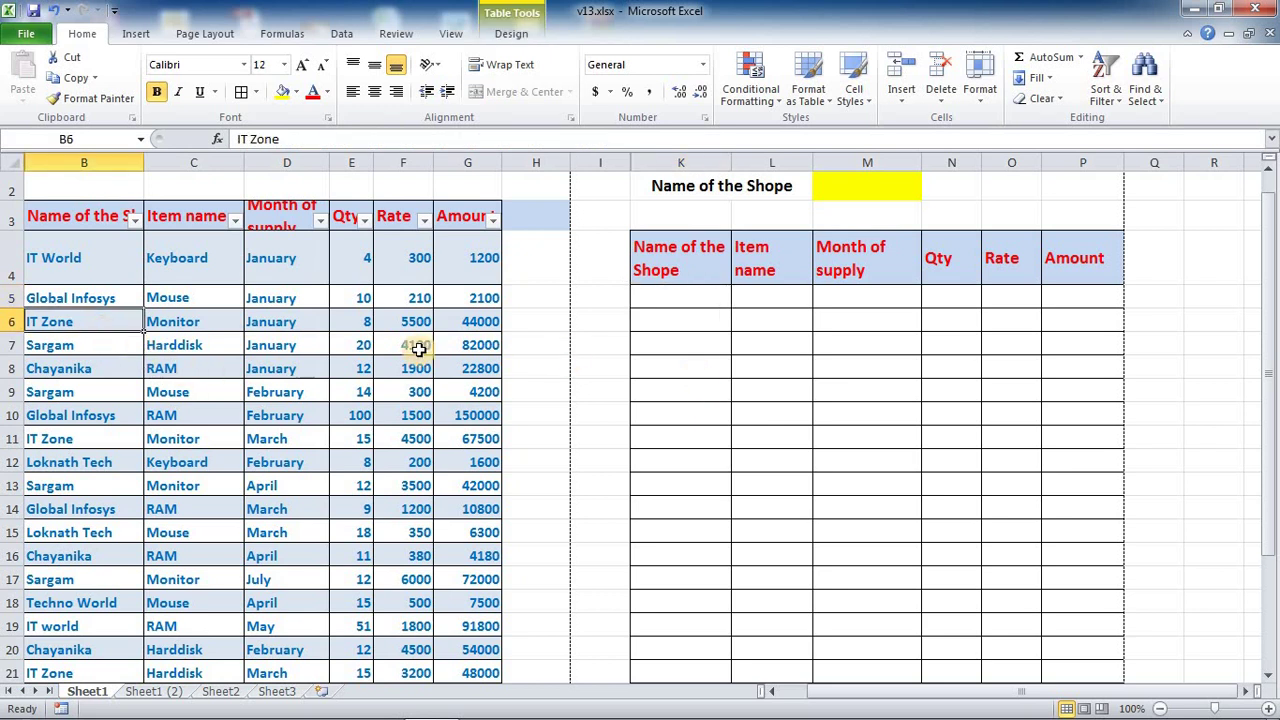
# Enter 'it zone' in M2 and check the four IT Zone rows returned
pyautogui.click(846, 188)
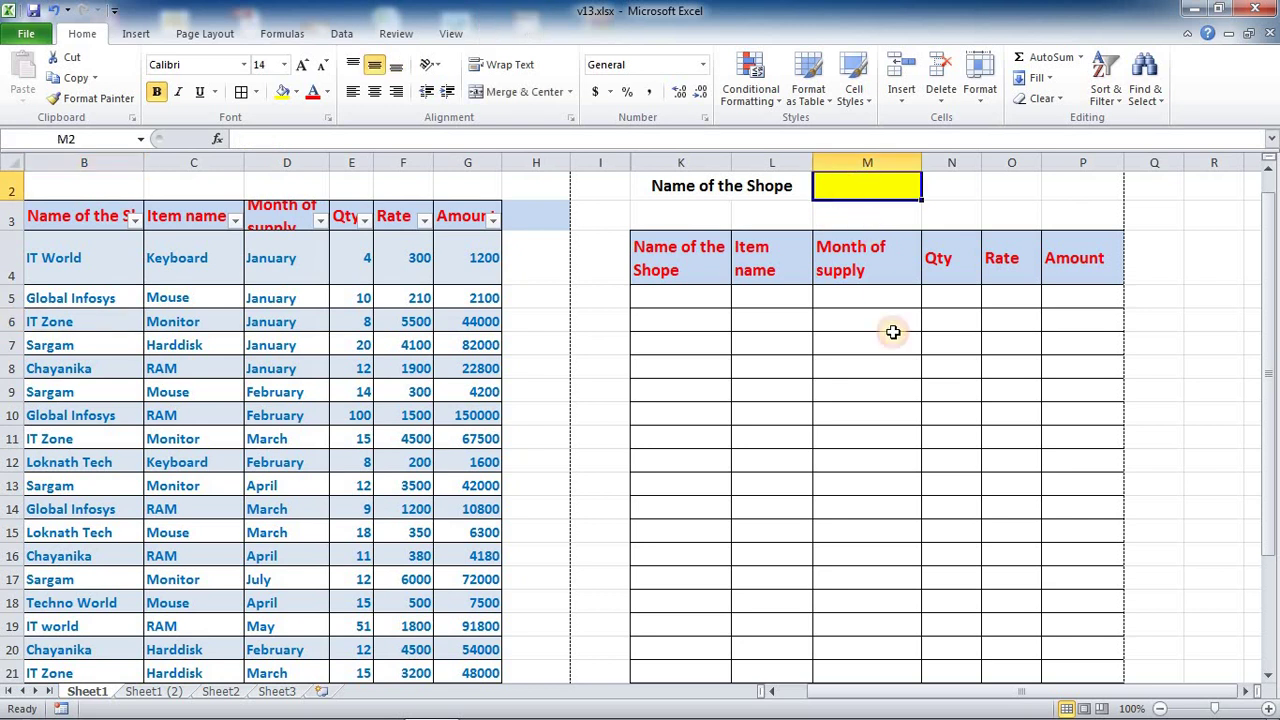
pyautogui.write('i')
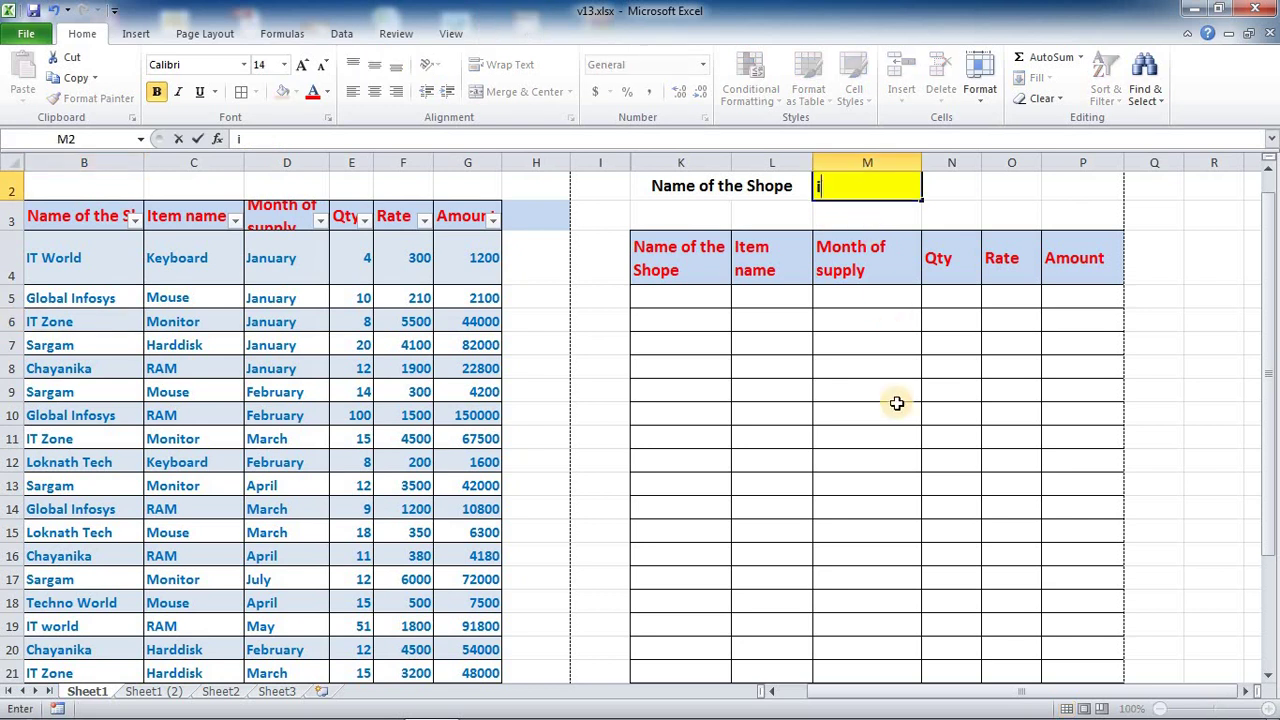
pyautogui.write('t zone')
pyautogui.press('Return')
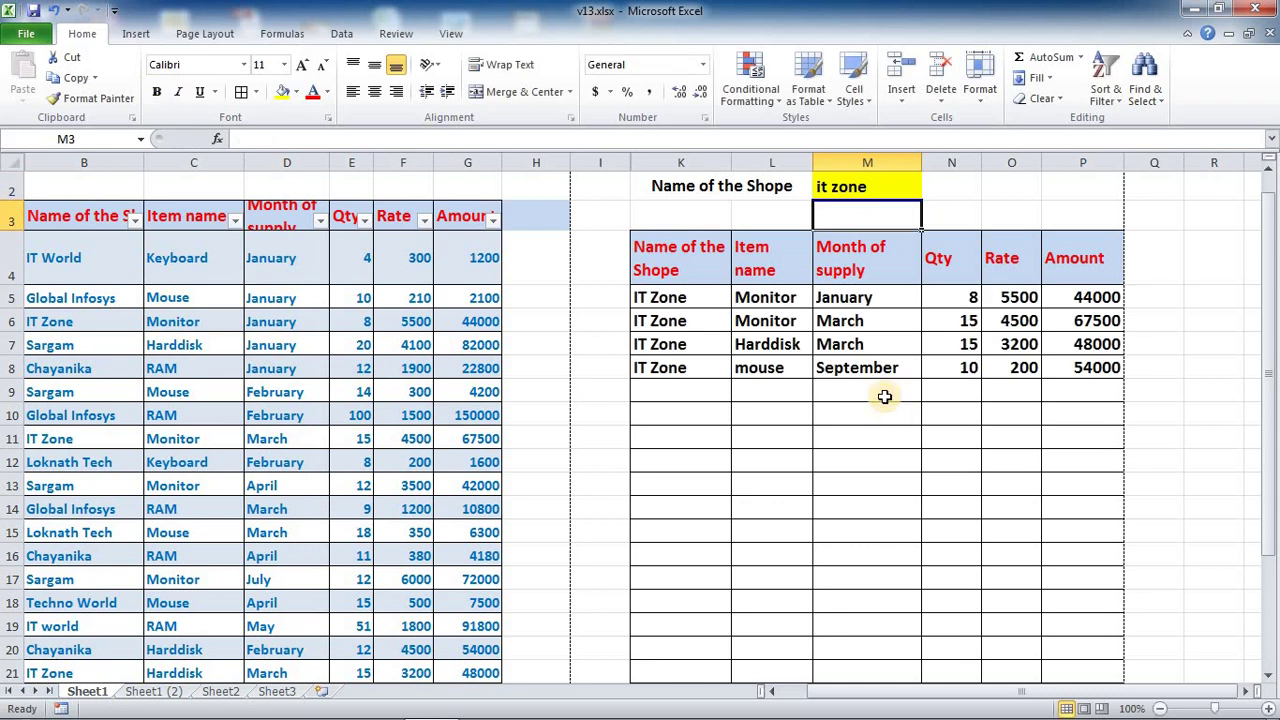
pyautogui.moveTo(723, 290); pyautogui.dragTo(1080, 374)
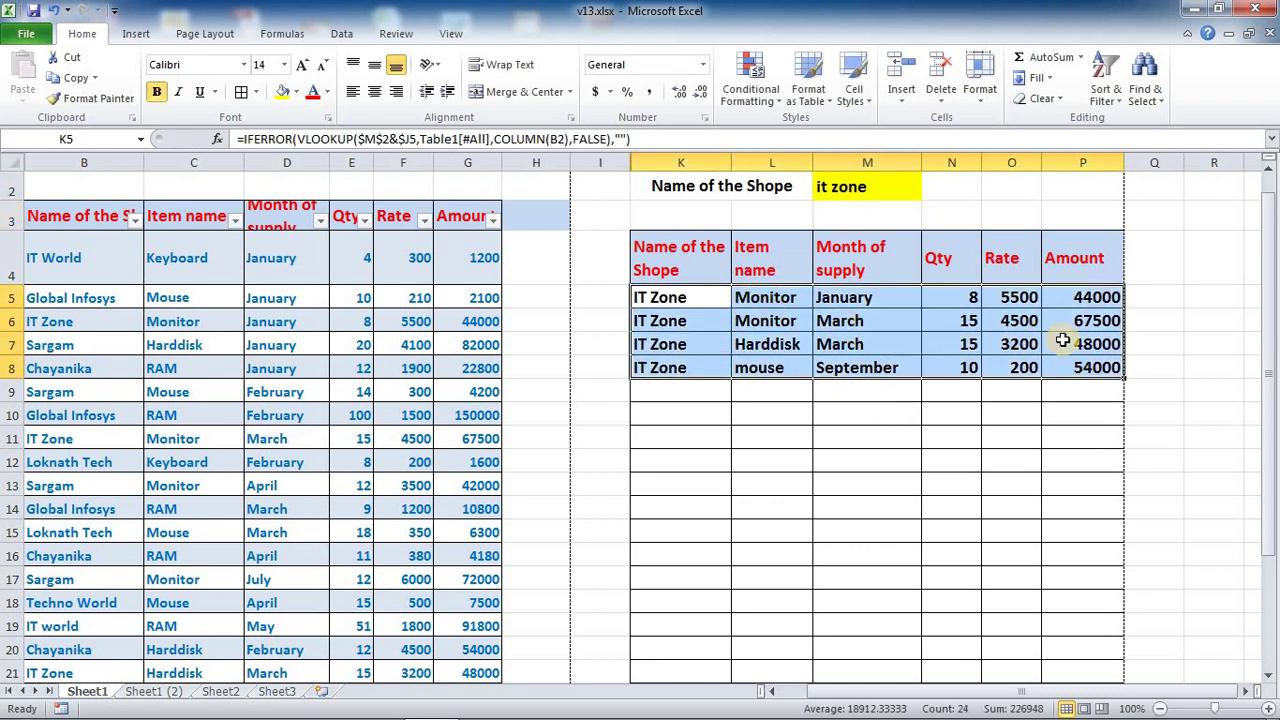
pyautogui.click(88, 318)
pyautogui.click(95, 368)
pyautogui.click(100, 415)
pyautogui.click(100, 485)
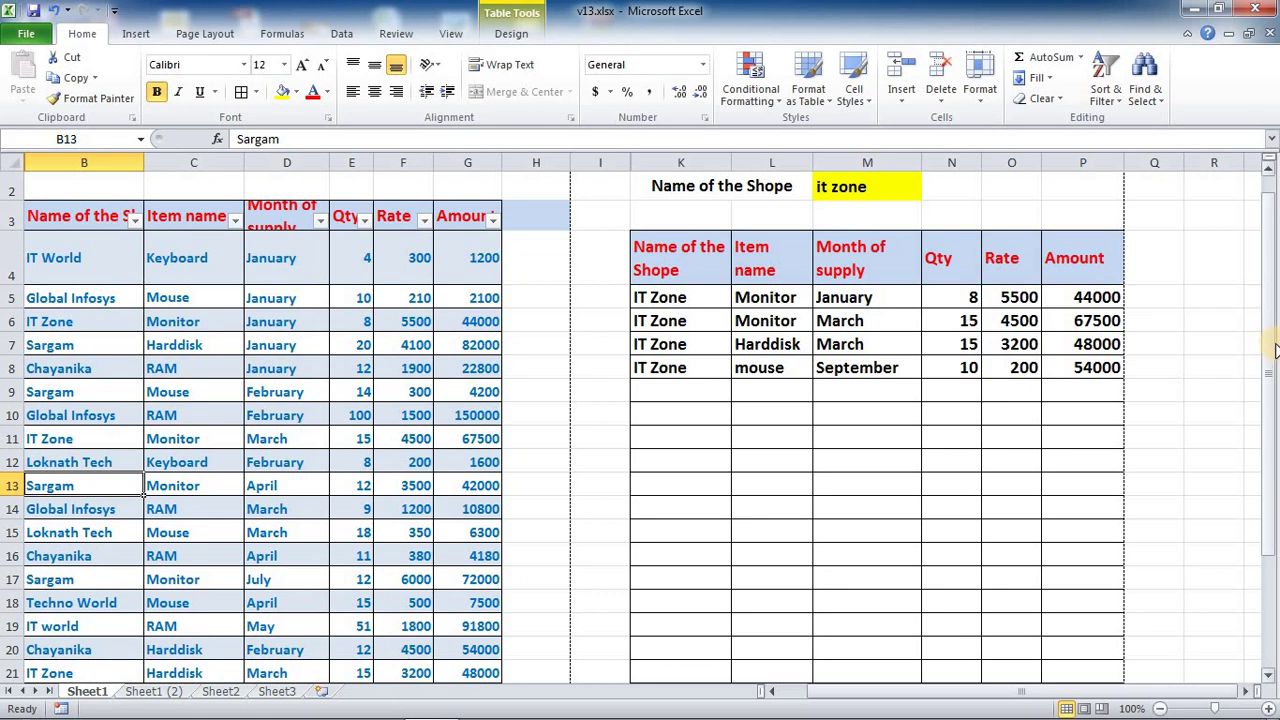
# Scroll down to the empty cells below the data around D24, then back up
pyautogui.moveTo(1273, 349); pyautogui.dragTo(1270, 410)
pyautogui.click(140, 600)
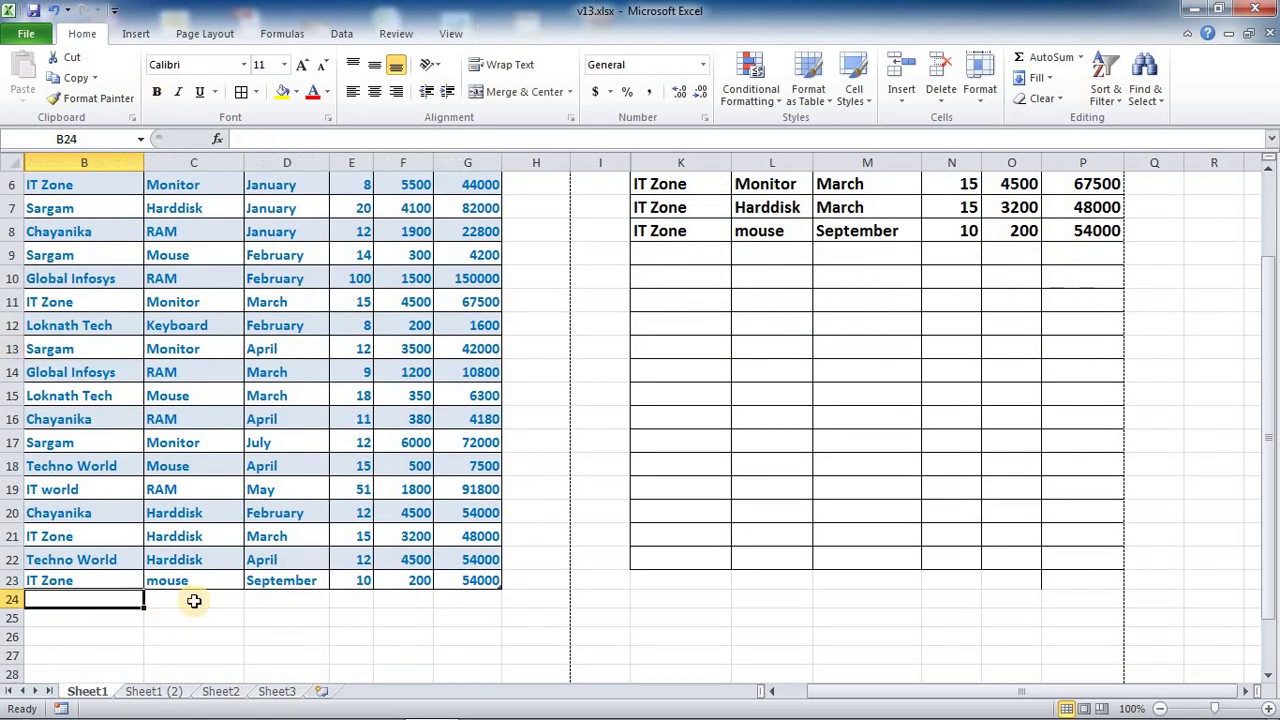
pyautogui.click(188, 600)
pyautogui.click(125, 600)
pyautogui.click(253, 605)
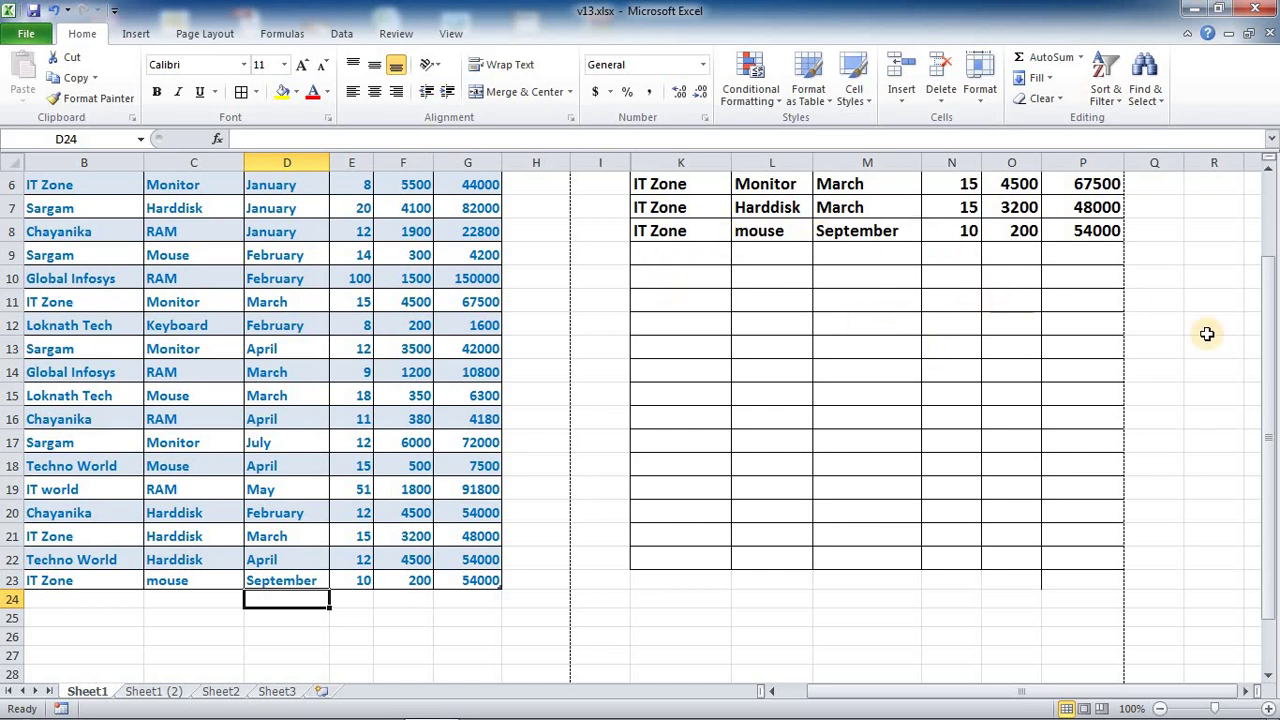
pyautogui.moveTo(1266, 300); pyautogui.dragTo(1258, 238)
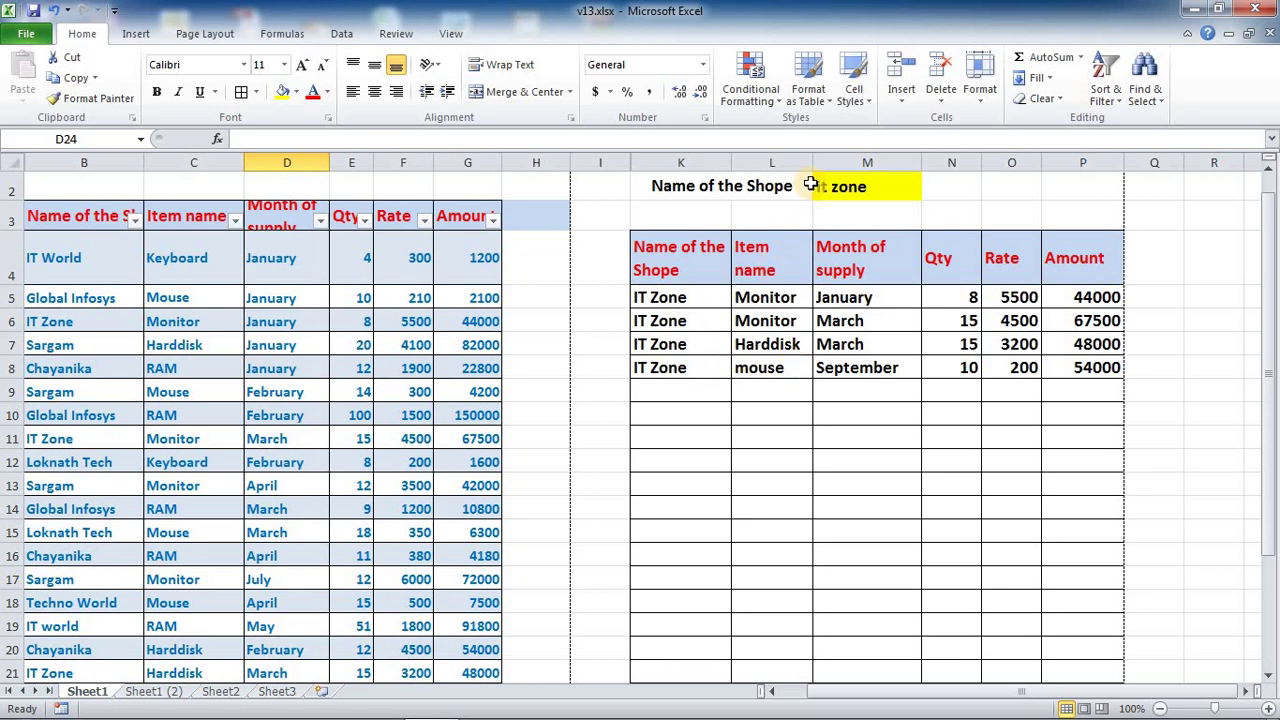
# Enter 'chayanika' in M2 and review the three Chayanika rows returned in K5:P7
pyautogui.click(843, 182)
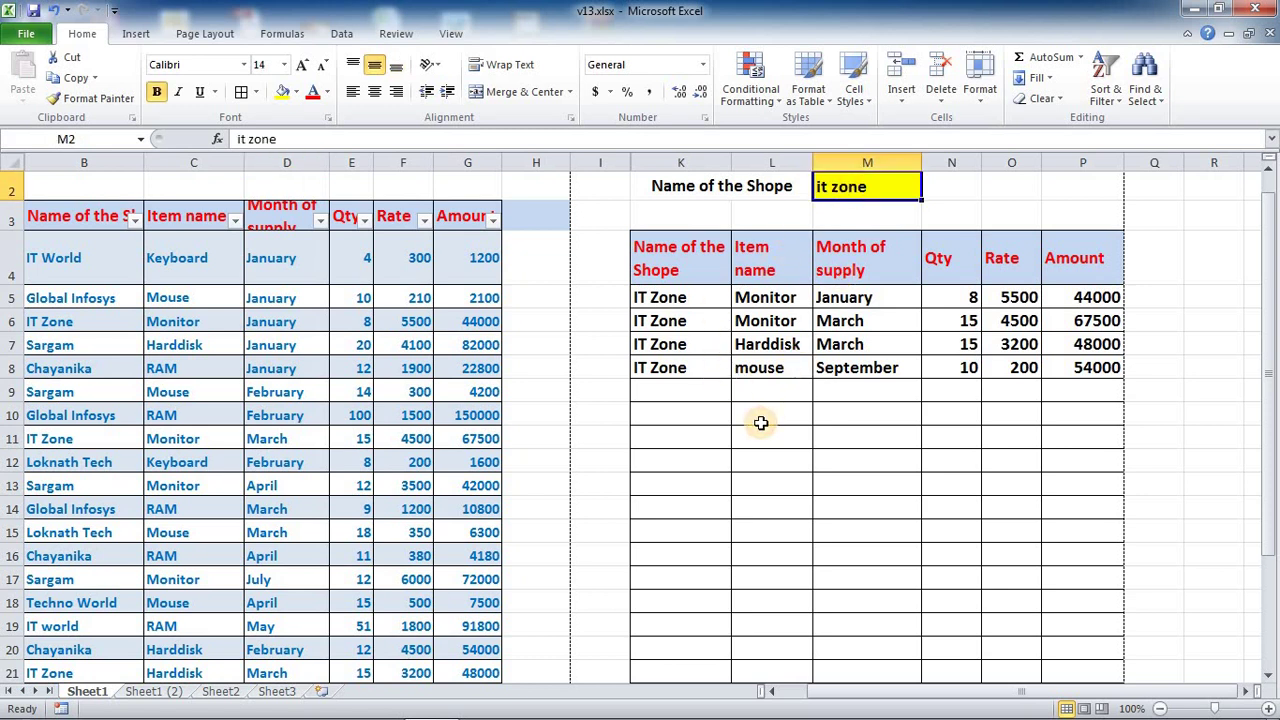
pyautogui.write('chaya')
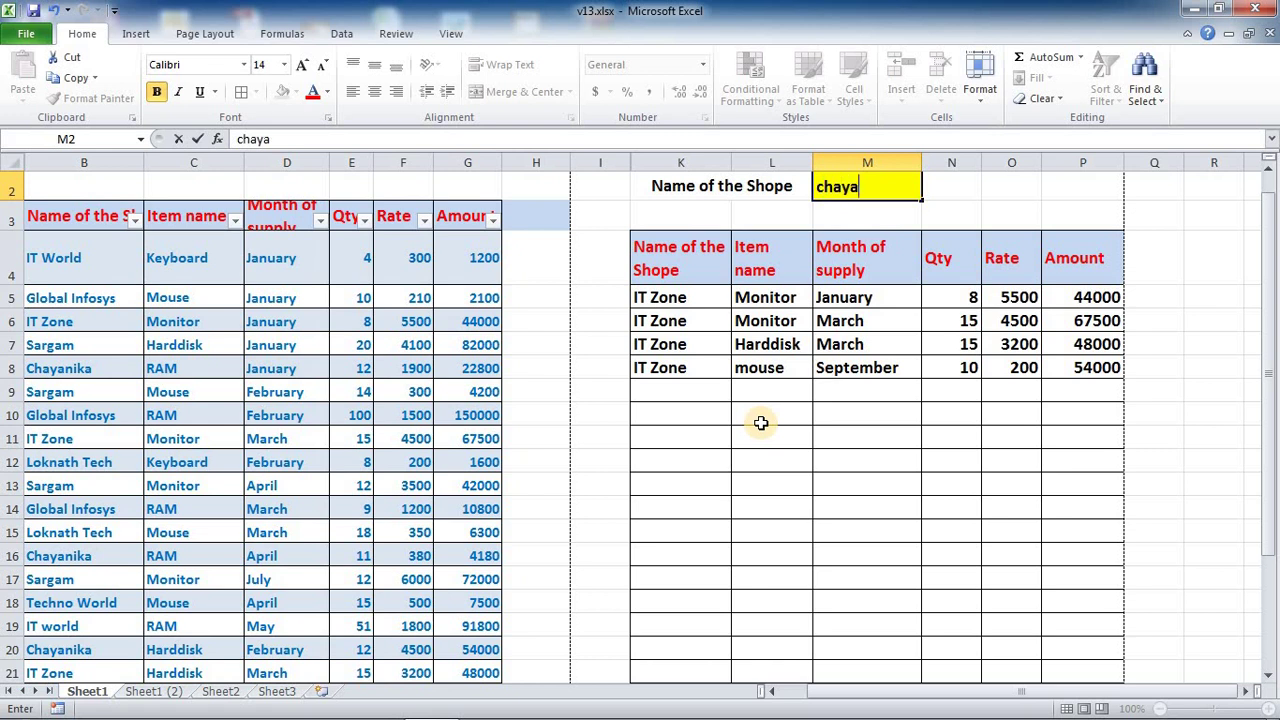
pyautogui.write('nika')
pyautogui.press('Return')
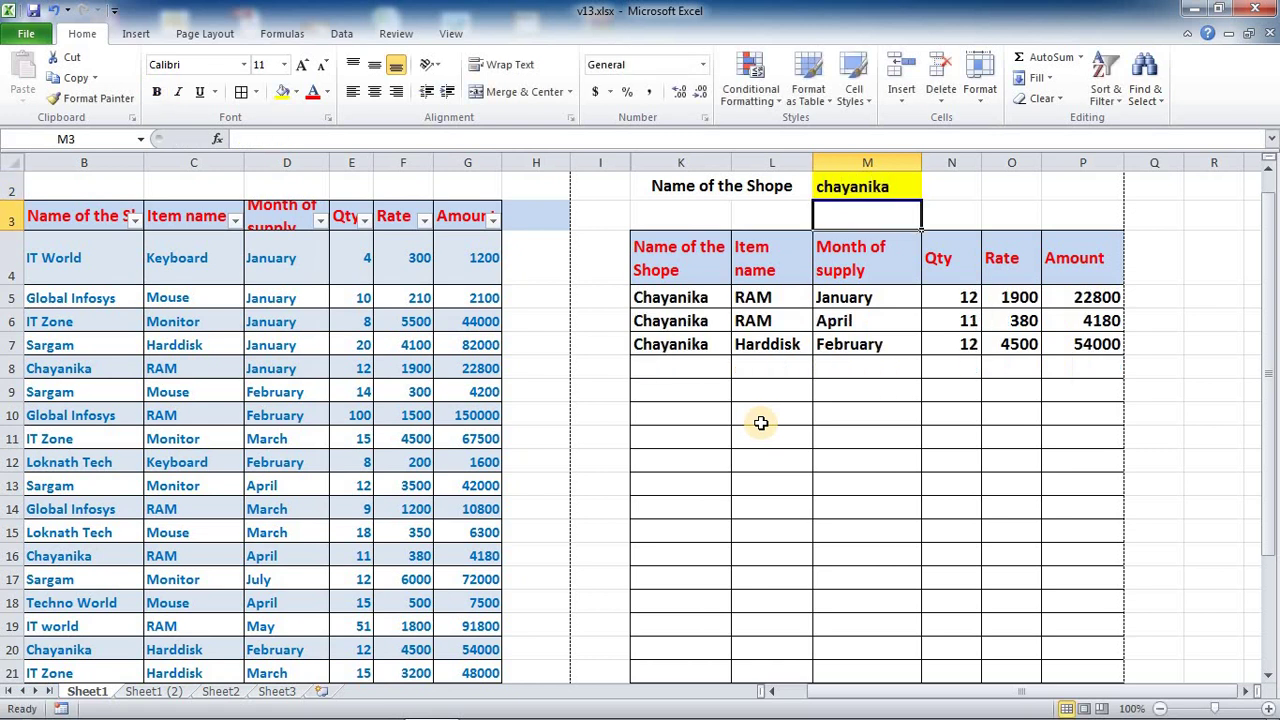
pyautogui.moveTo(690, 298); pyautogui.dragTo(1090, 344)
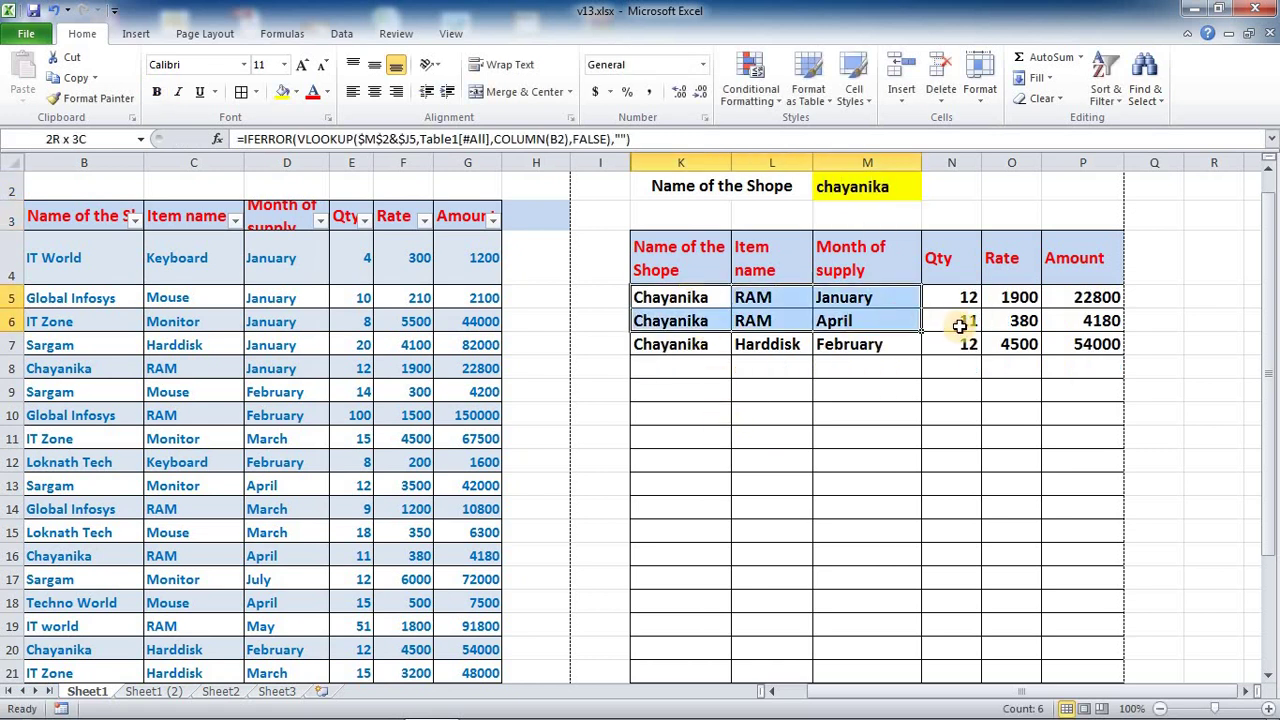
pyautogui.moveTo(1268, 325); pyautogui.dragTo(1273, 190)
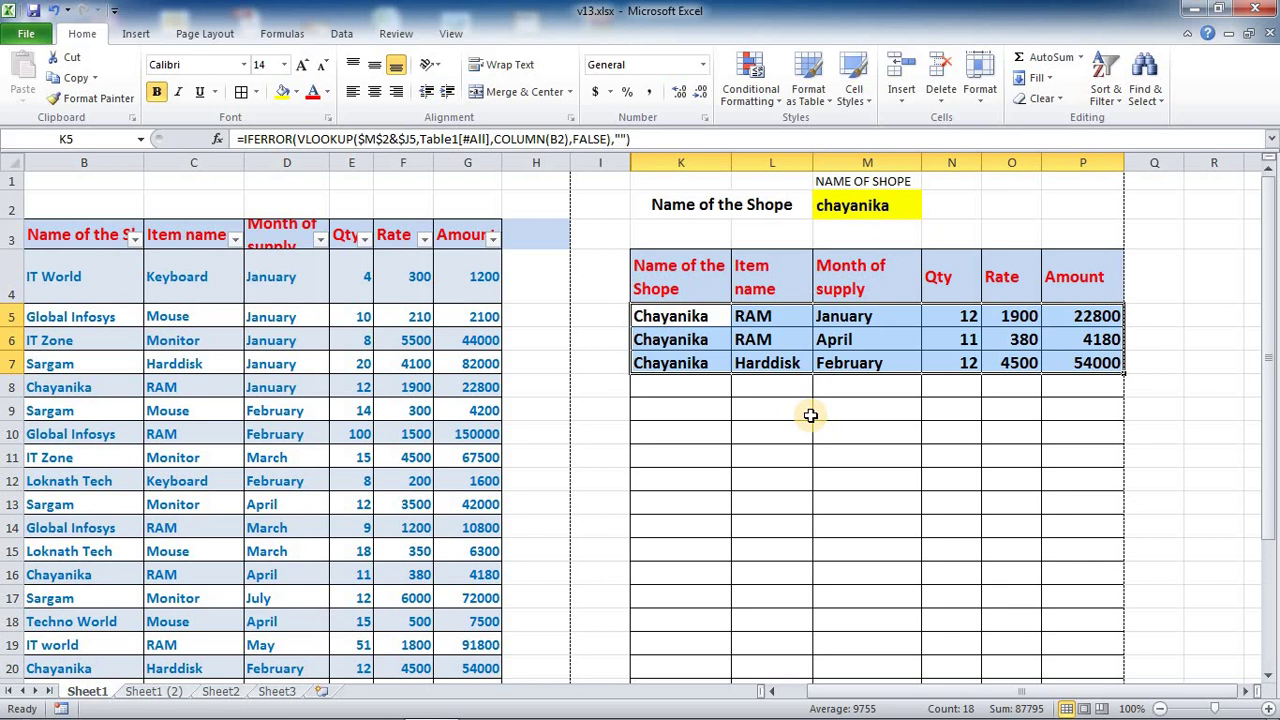
pyautogui.hotkey('ctrl', 'pagedown')
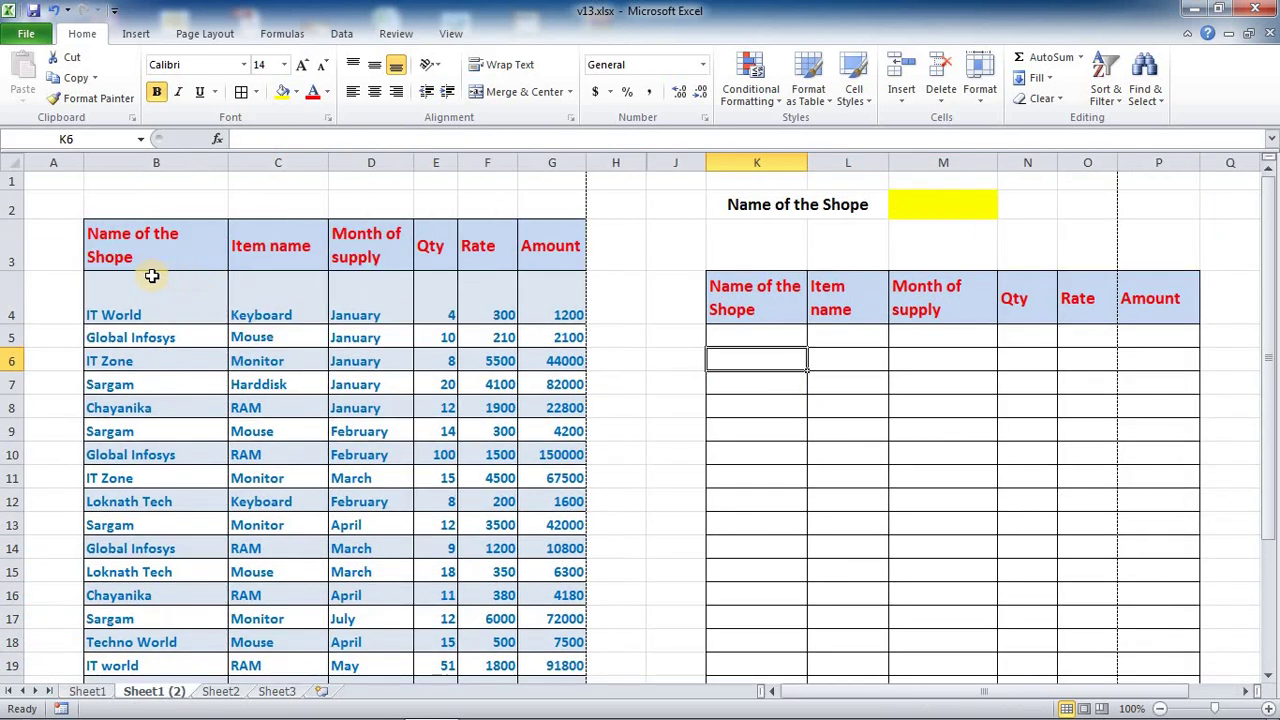
pyautogui.moveTo(149, 261); pyautogui.dragTo(540, 620)
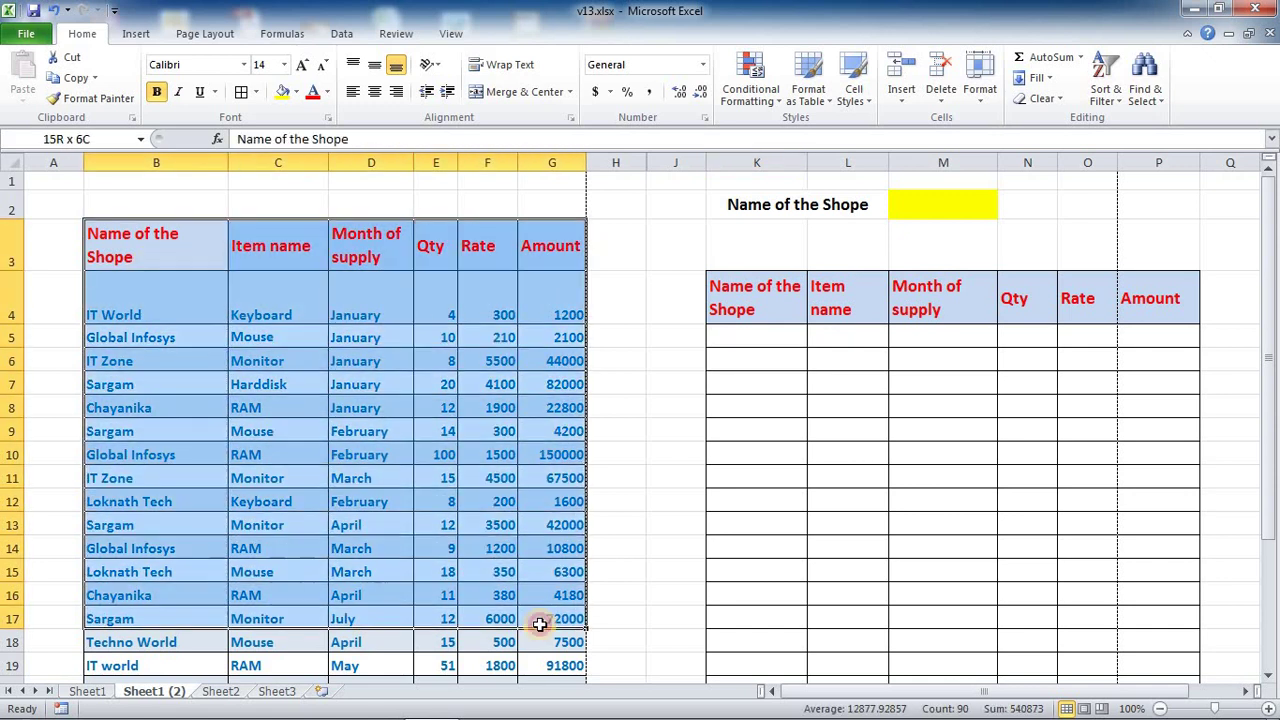
pyautogui.moveTo(757, 290); pyautogui.dragTo(1159, 431)
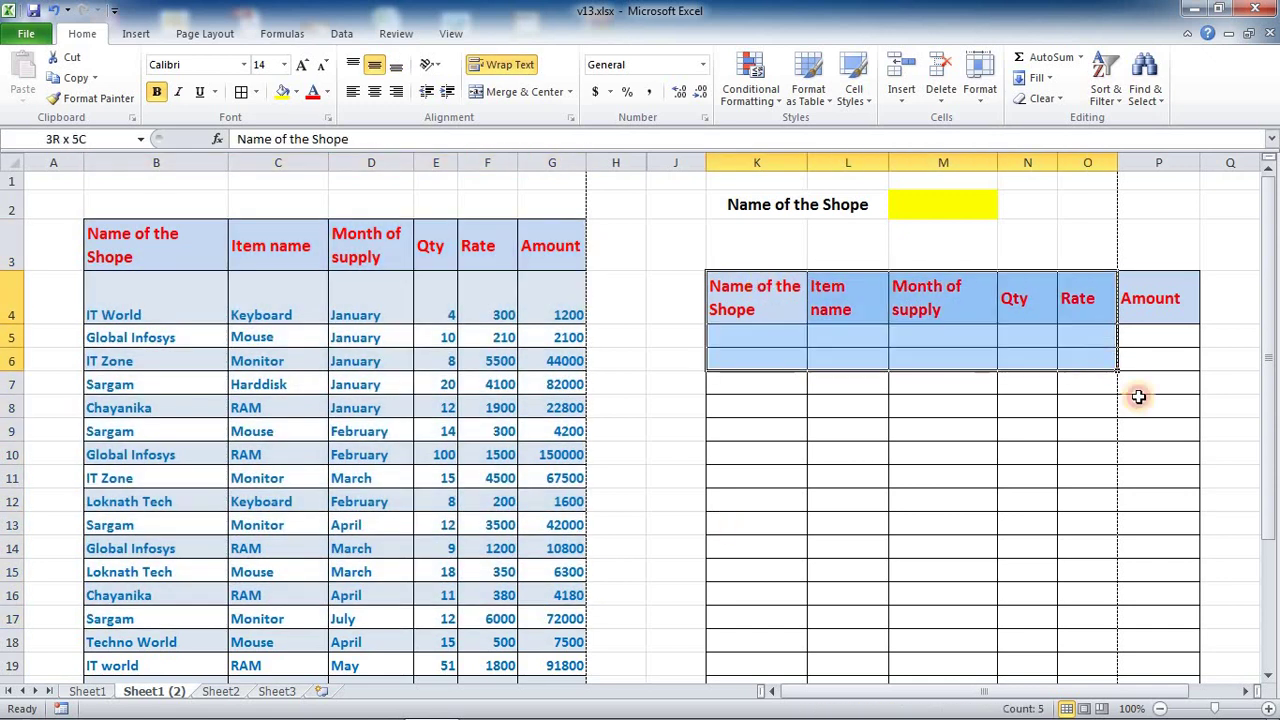
pyautogui.moveTo(766, 333); pyautogui.dragTo(1173, 537)
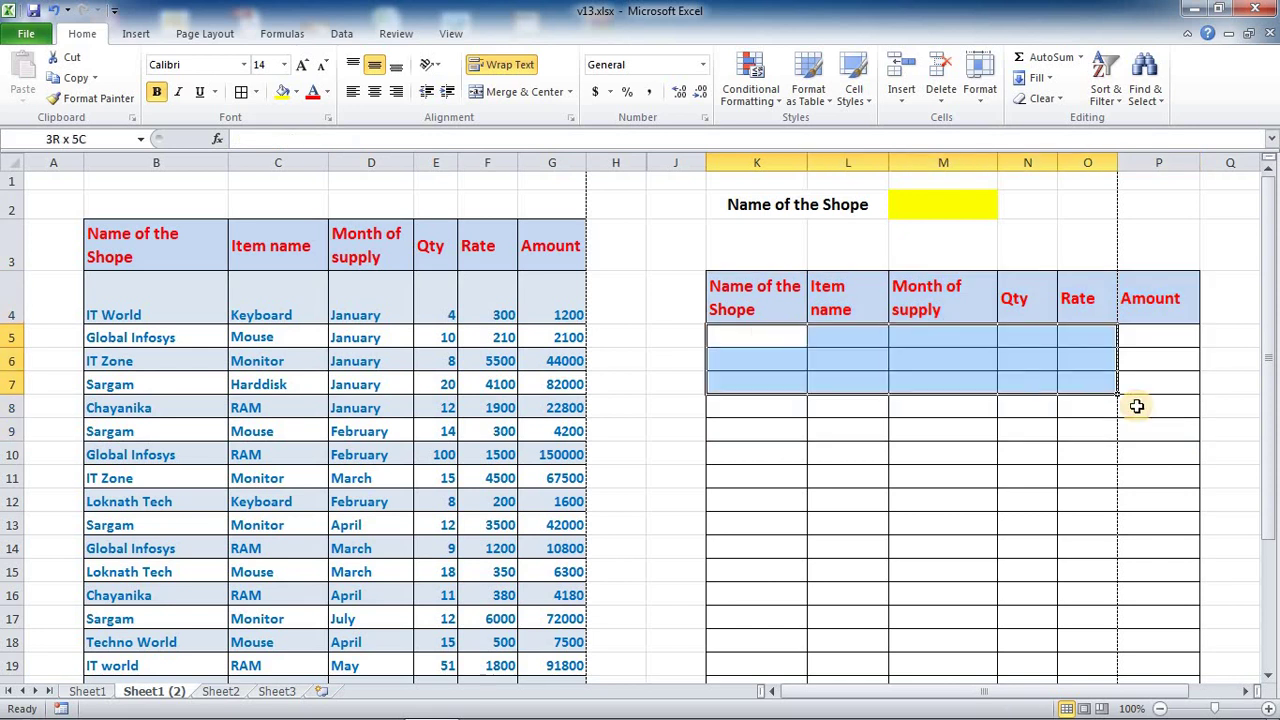
pyautogui.moveTo(757, 290); pyautogui.dragTo(1159, 455)
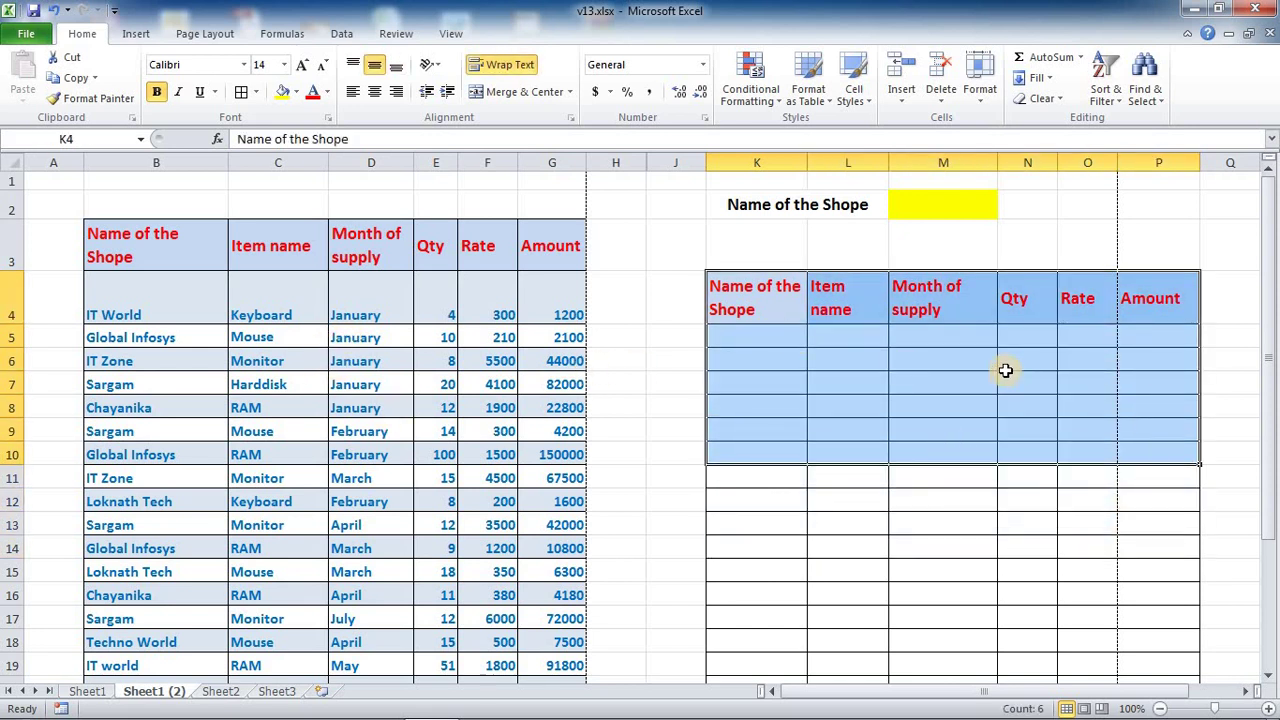
pyautogui.click(762, 292)
pyautogui.moveTo(762, 292); pyautogui.dragTo(1178, 588)
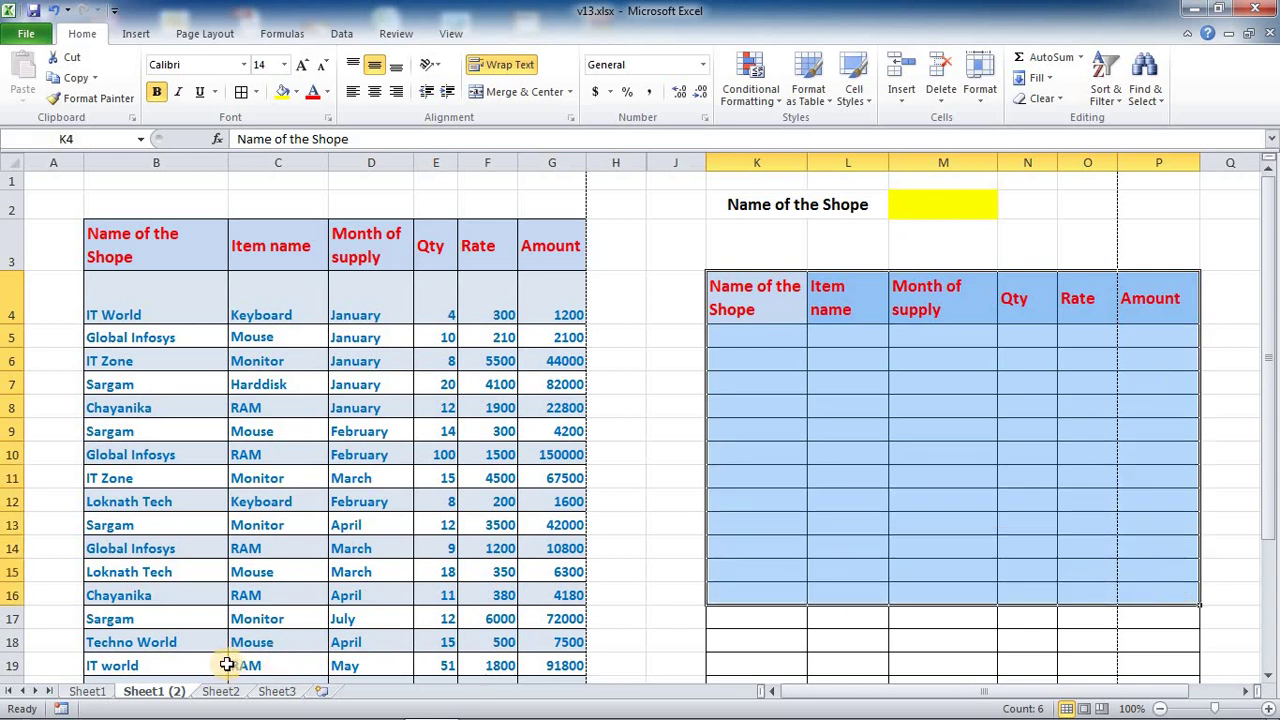
pyautogui.moveTo(149, 249)
pyautogui.mouseDown()
pyautogui.moveTo(560, 420)
pyautogui.moveTo(536, 598)
pyautogui.mouseUp()
pyautogui.moveTo(788, 290)
pyautogui.mouseDown()
pyautogui.moveTo(1037, 343)
pyautogui.moveTo(1140, 385)
pyautogui.mouseUp()
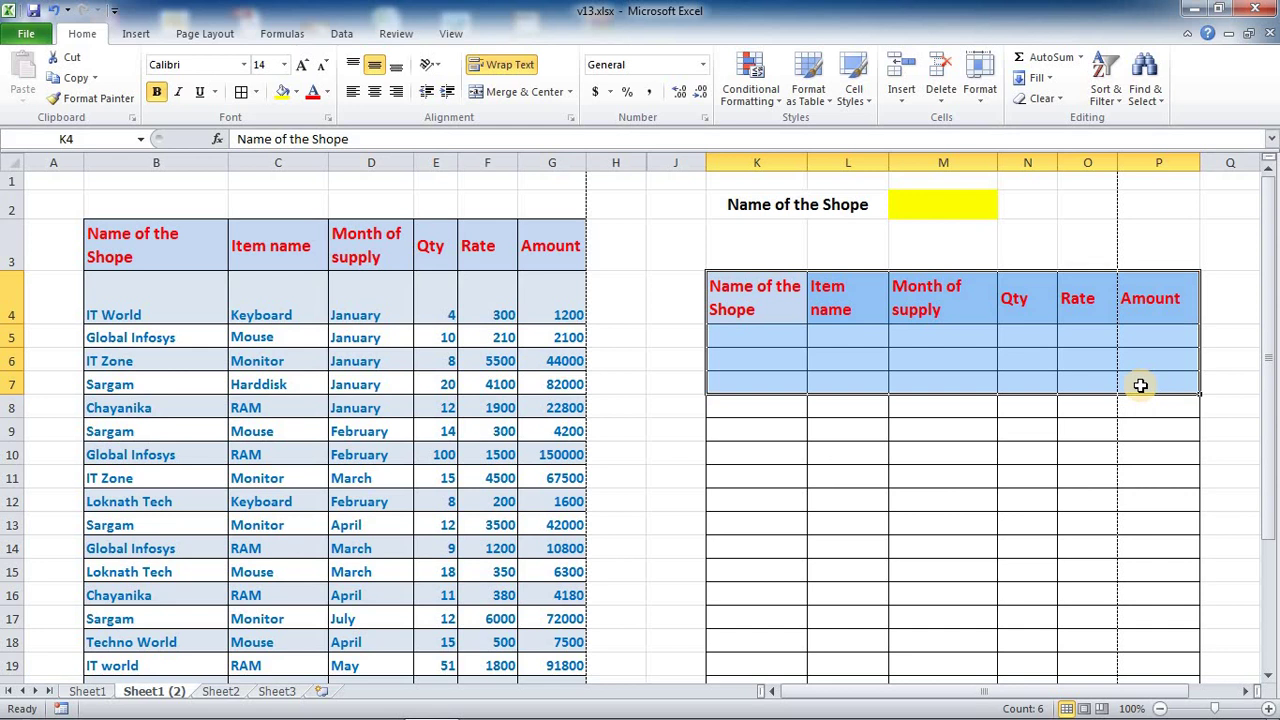
pyautogui.click(165, 400)
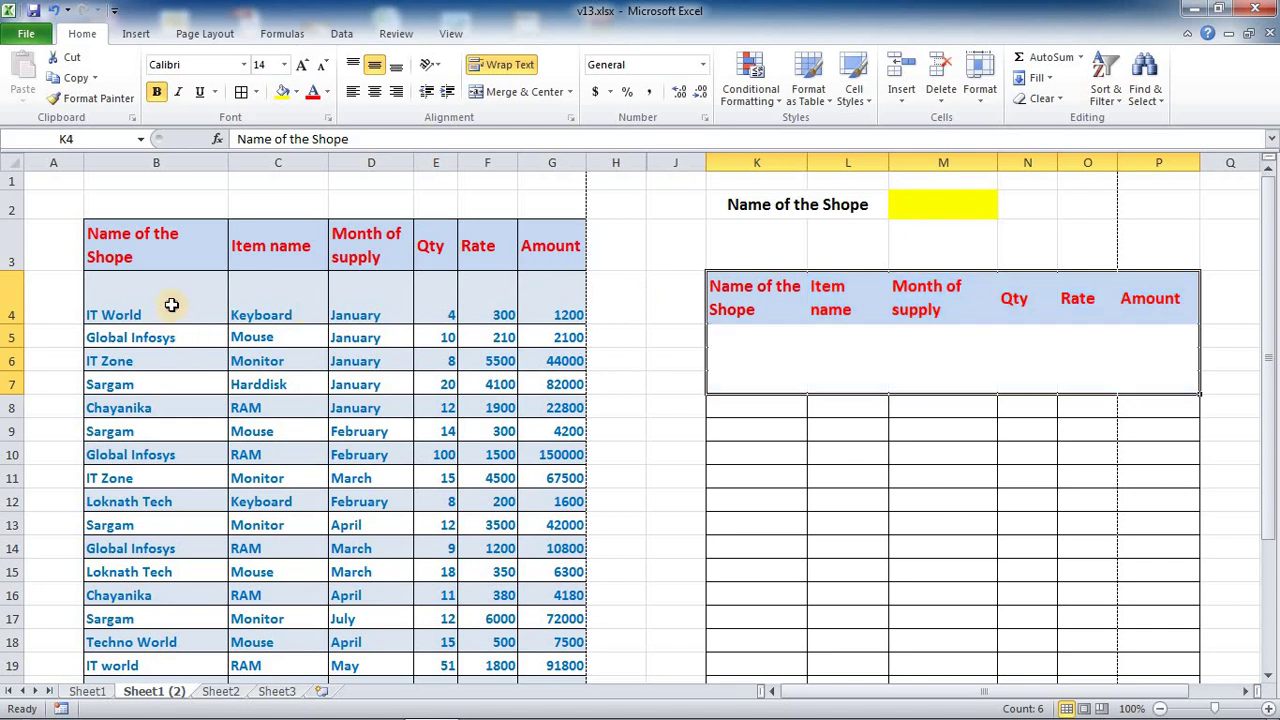
pyautogui.click(157, 318)
pyautogui.click(160, 404)
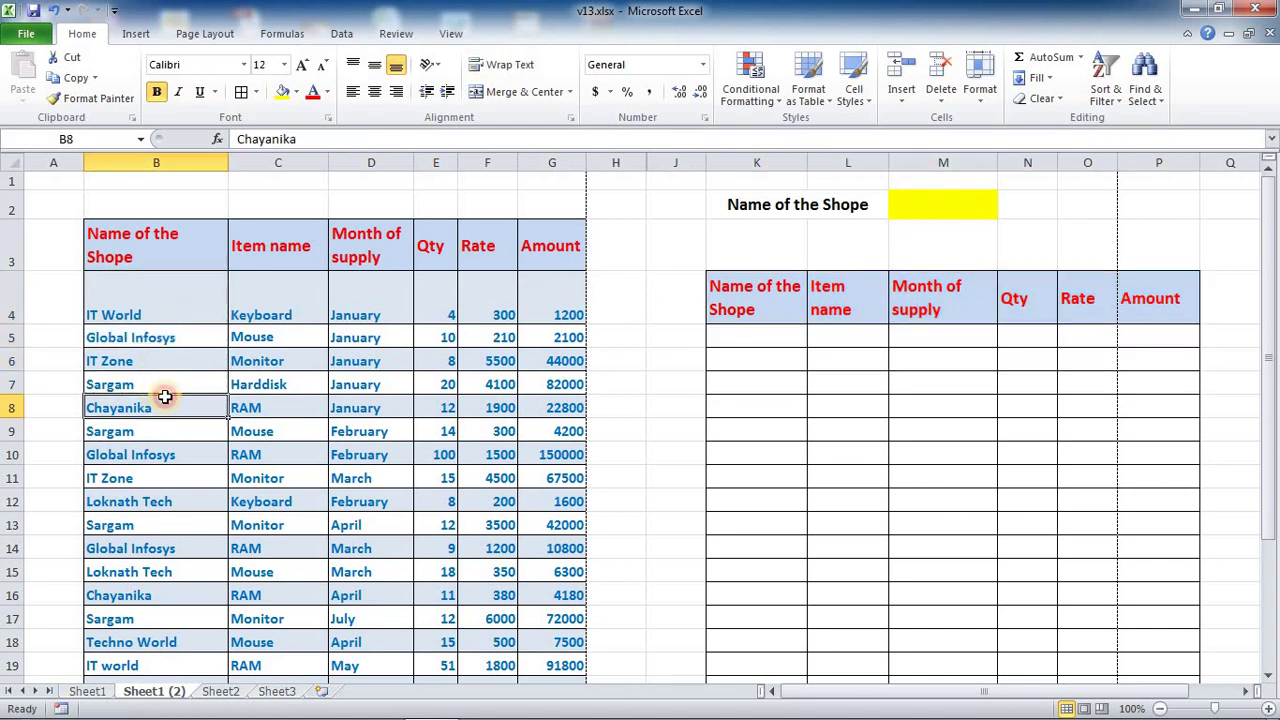
pyautogui.click(165, 316)
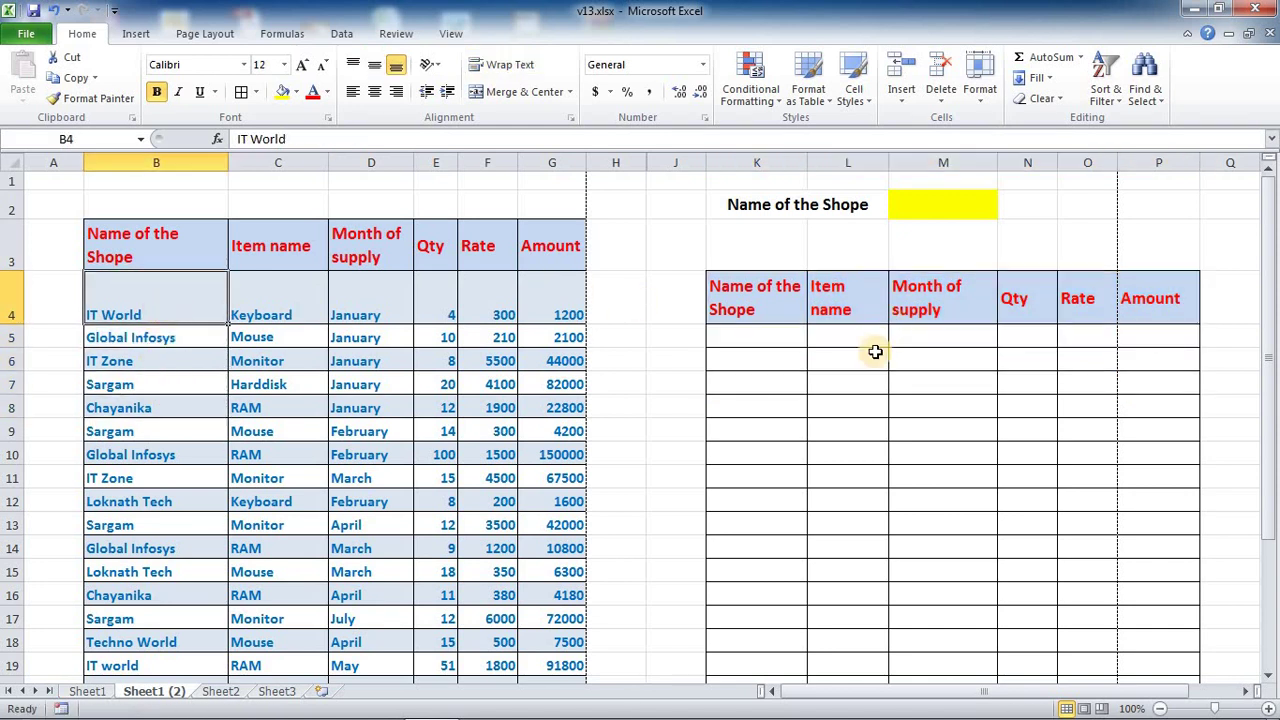
pyautogui.click(862, 358)
pyautogui.moveTo(240, 275); pyautogui.dragTo(160, 290)
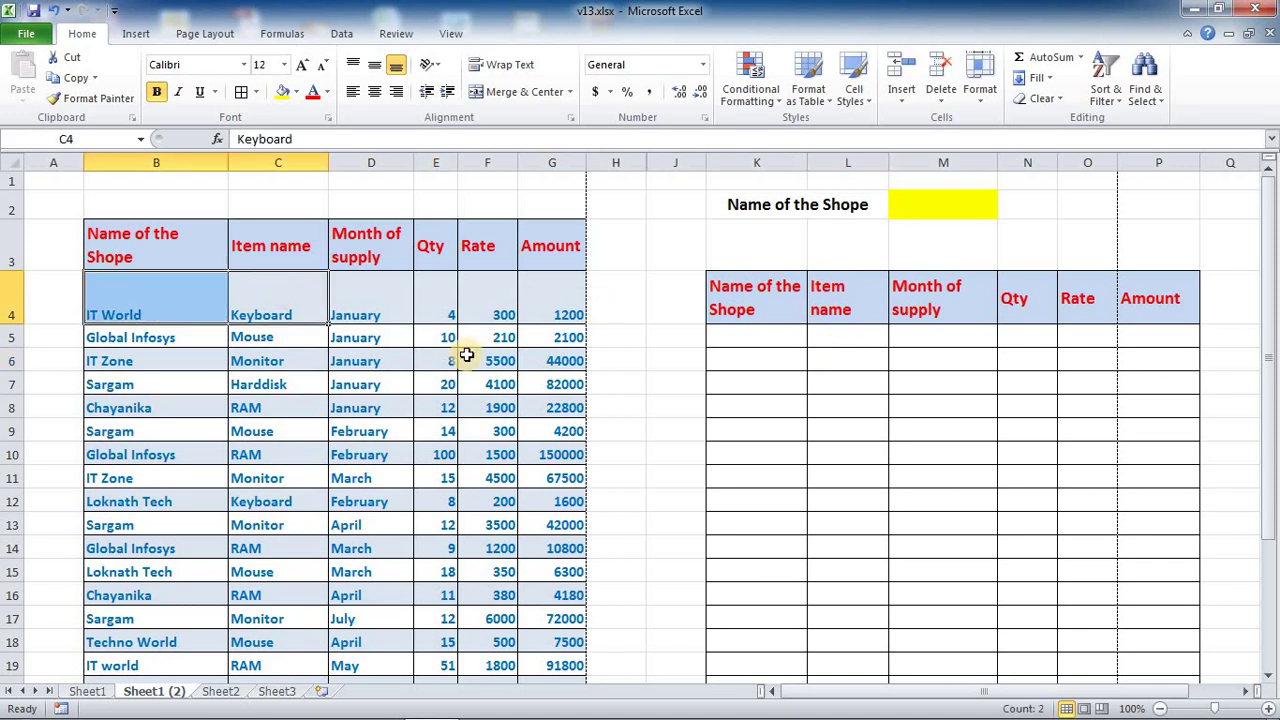
pyautogui.click(134, 358)
pyautogui.click(130, 387)
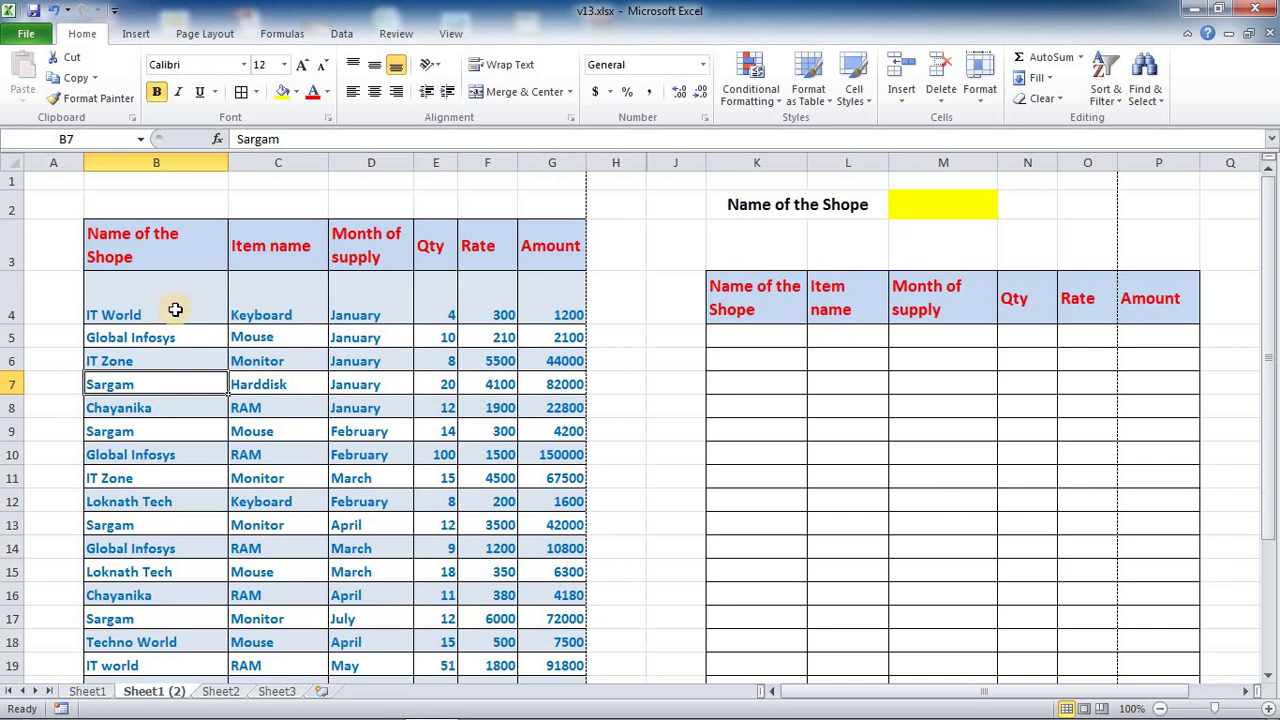
pyautogui.moveTo(177, 314); pyautogui.dragTo(163, 540)
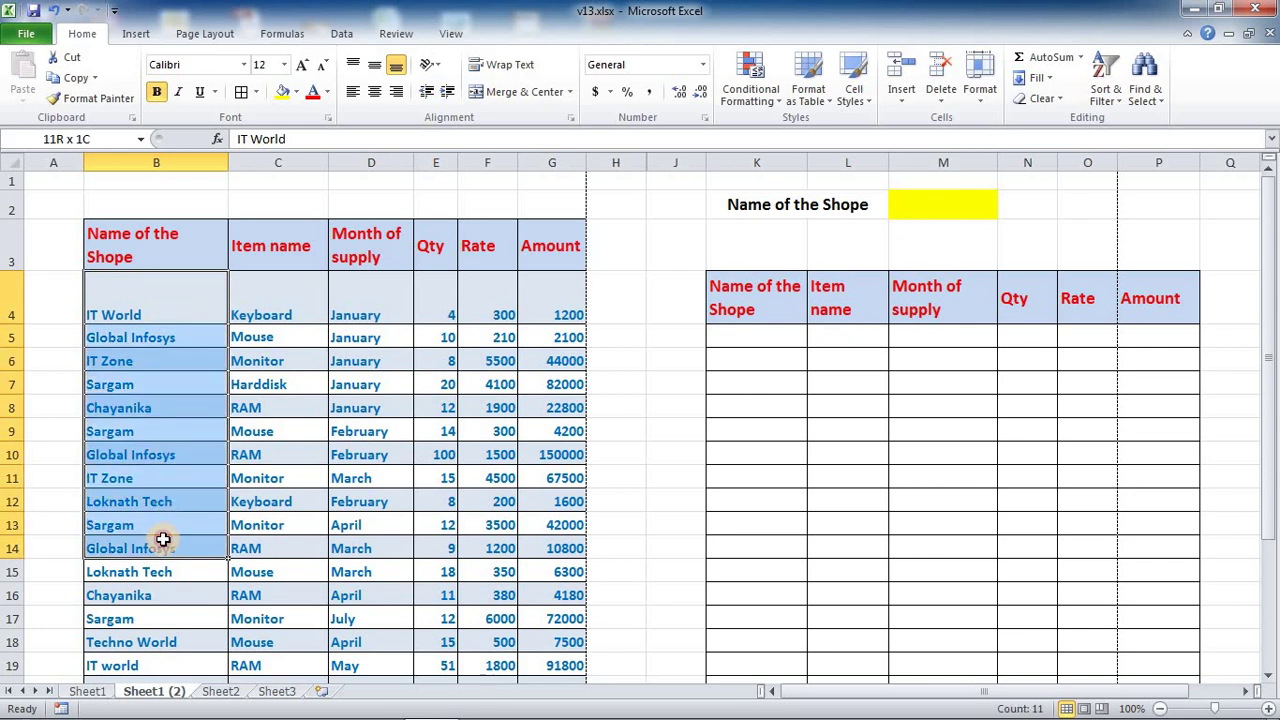
pyautogui.moveTo(163, 540); pyautogui.dragTo(163, 534)
pyautogui.click(147, 308)
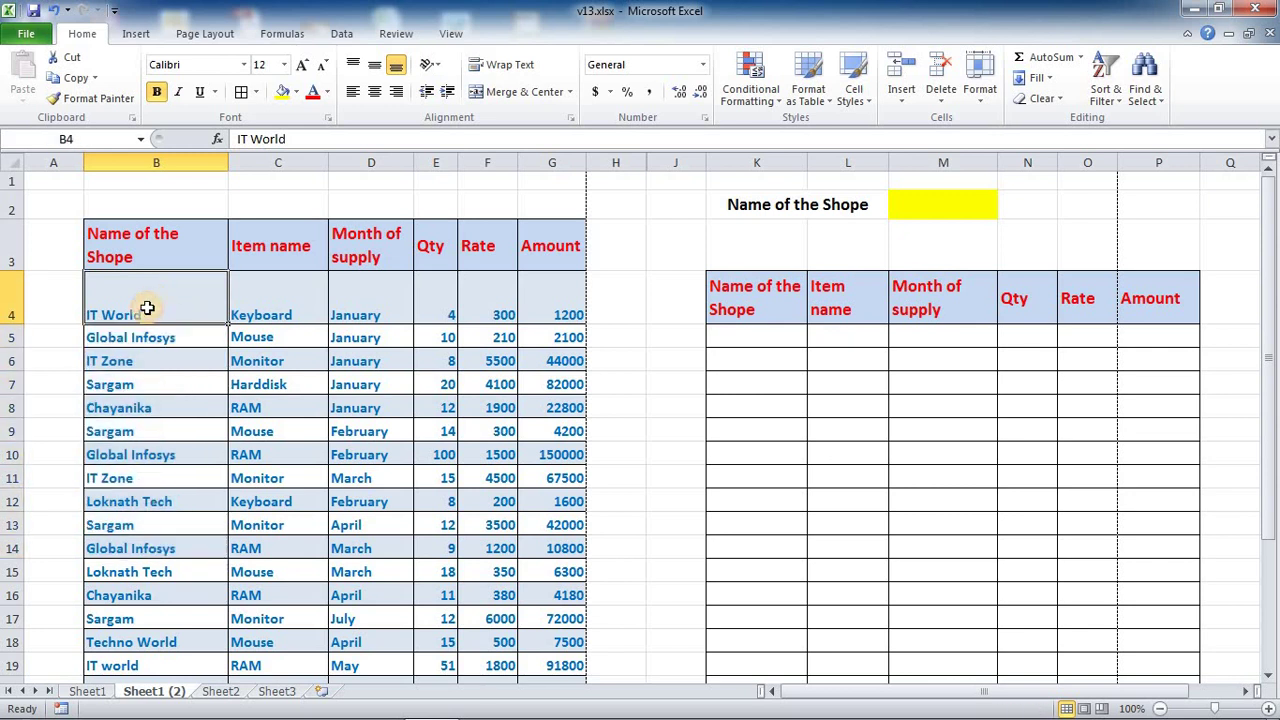
pyautogui.click(147, 384)
pyautogui.click(147, 431)
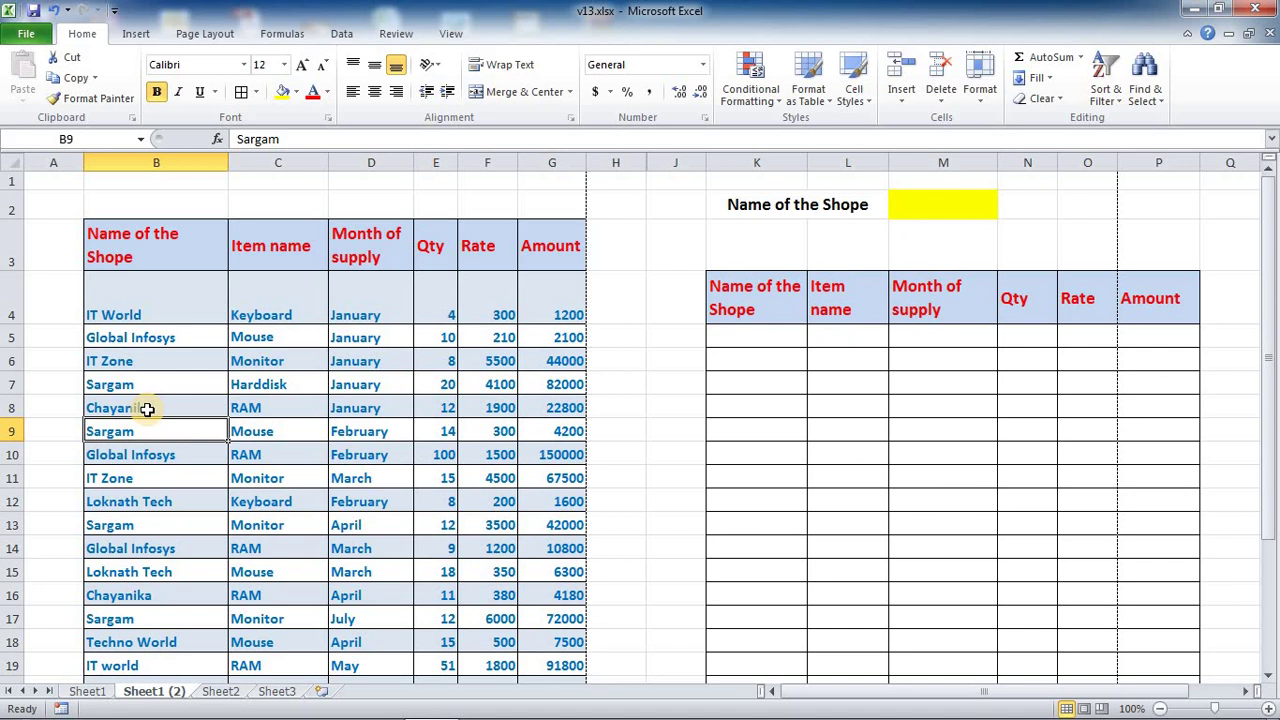
pyautogui.click(54, 243)
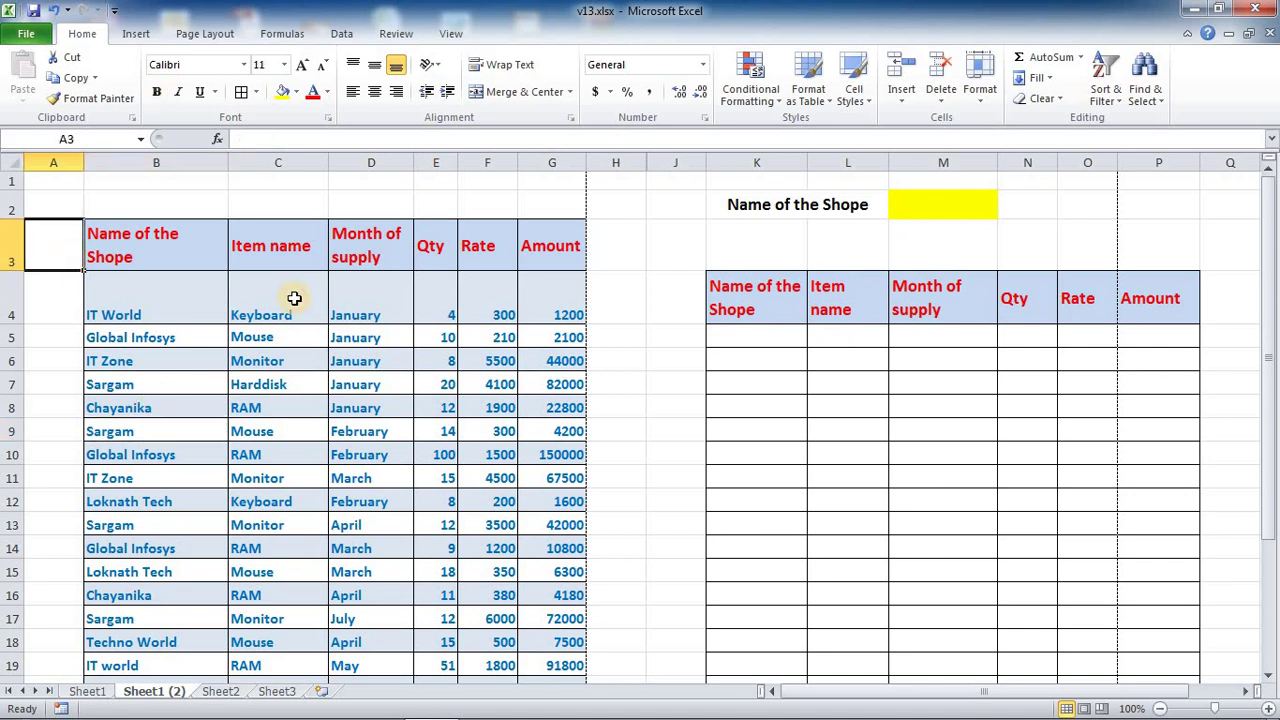
# Enter the 'helper' heading in A3 and widen column A to fit it
pyautogui.write('helper')
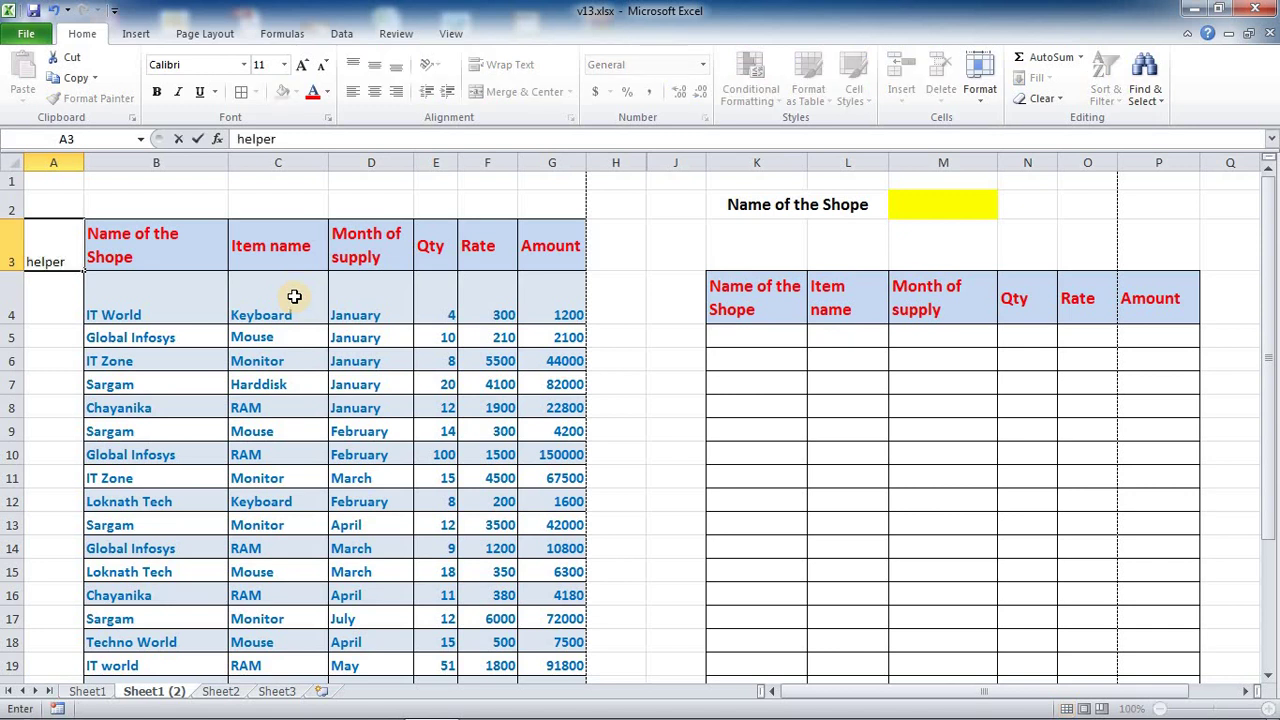
pyautogui.press('Return')
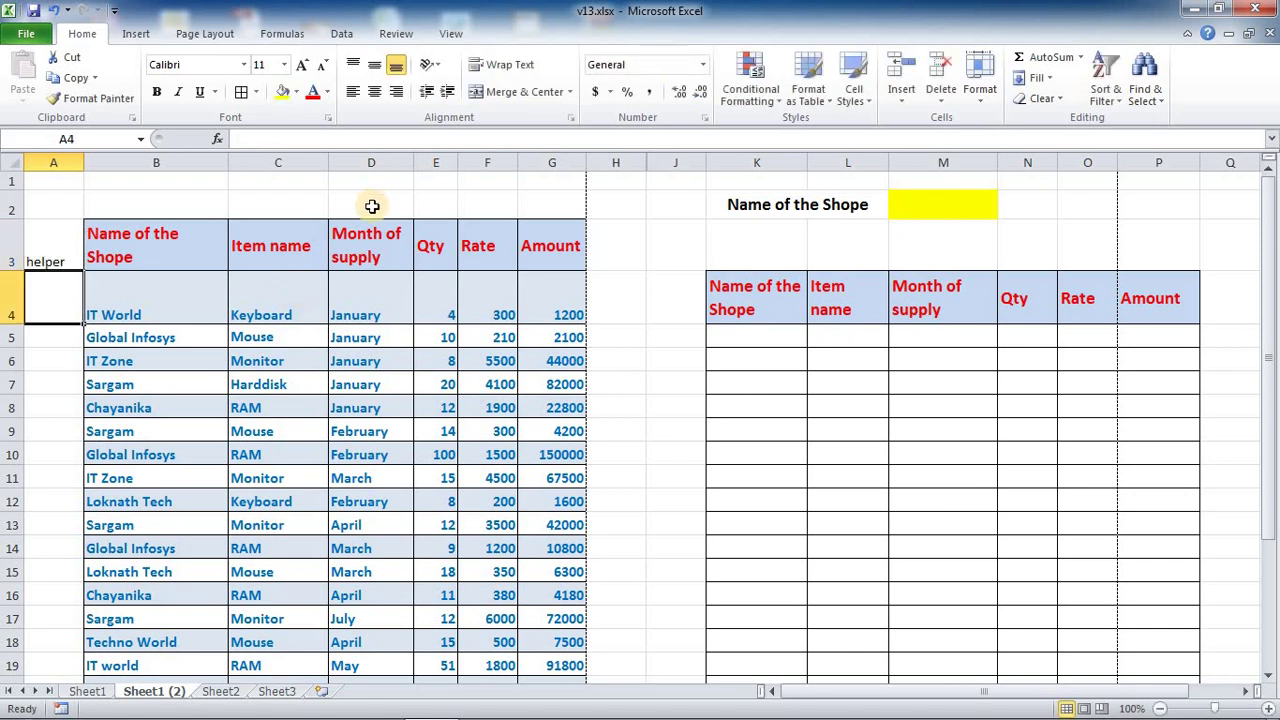
pyautogui.moveTo(78, 165); pyautogui.dragTo(110, 165)
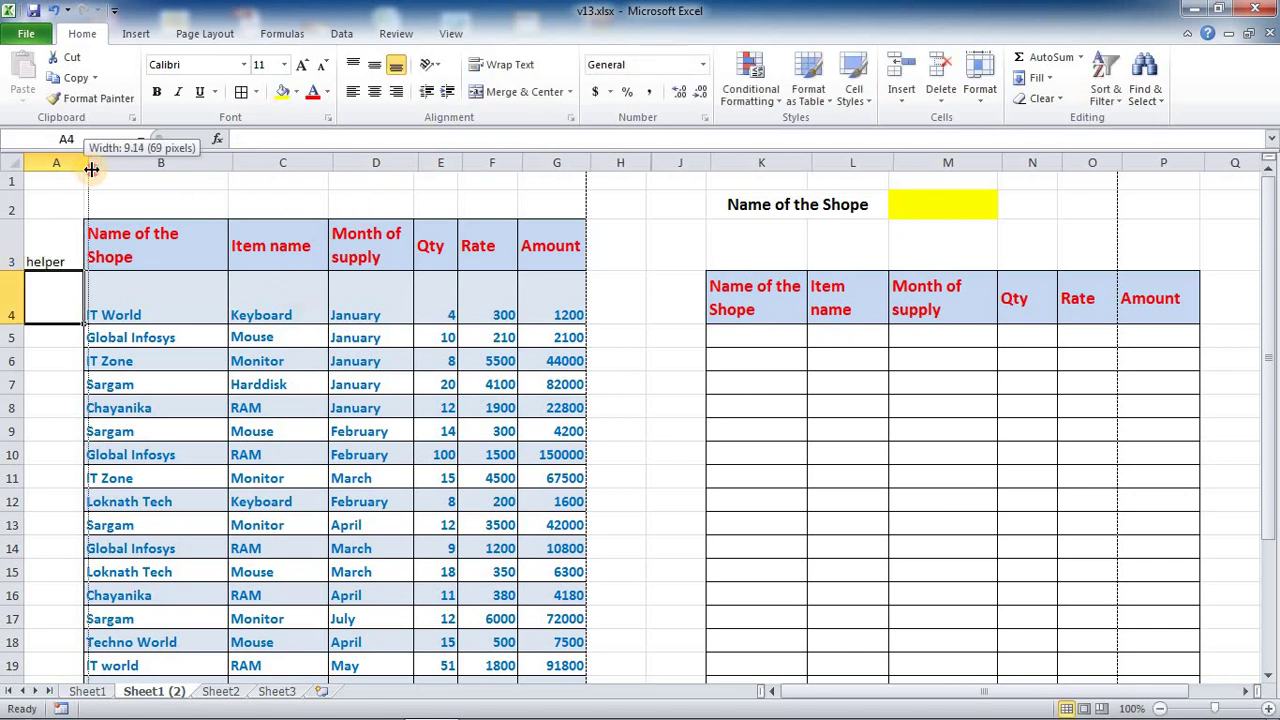
pyautogui.click(88, 249)
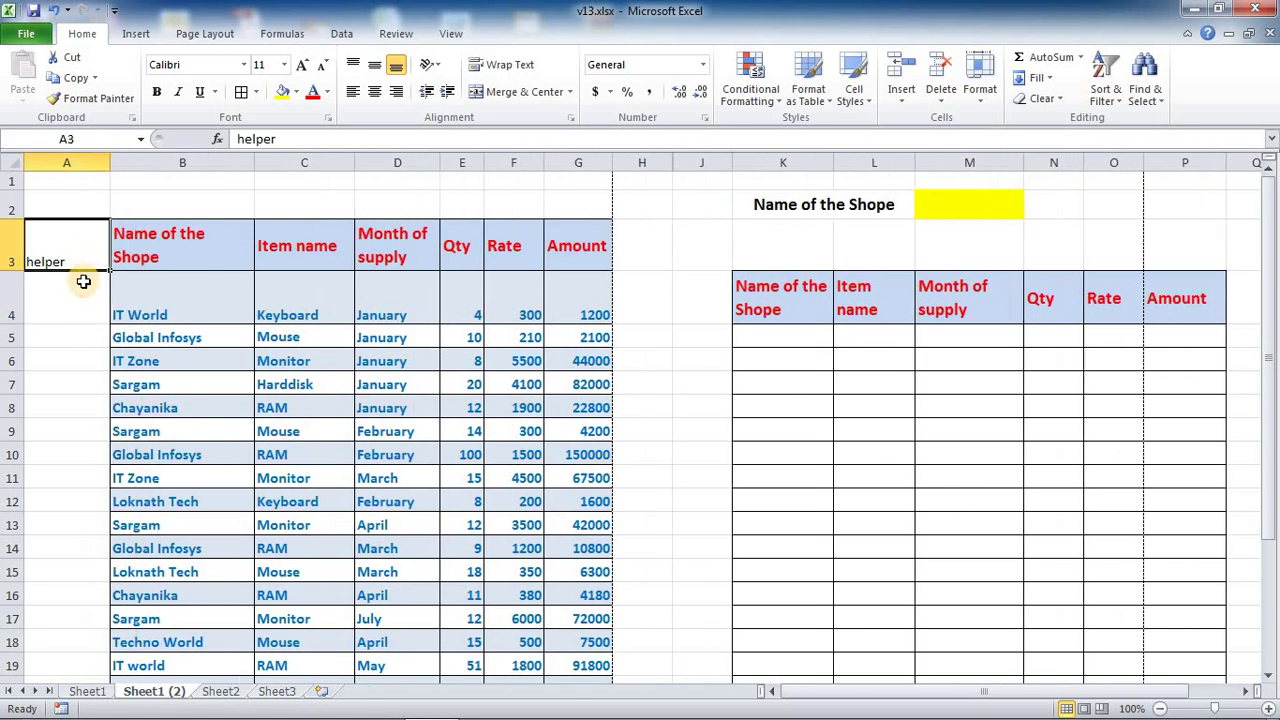
pyautogui.click(86, 292)
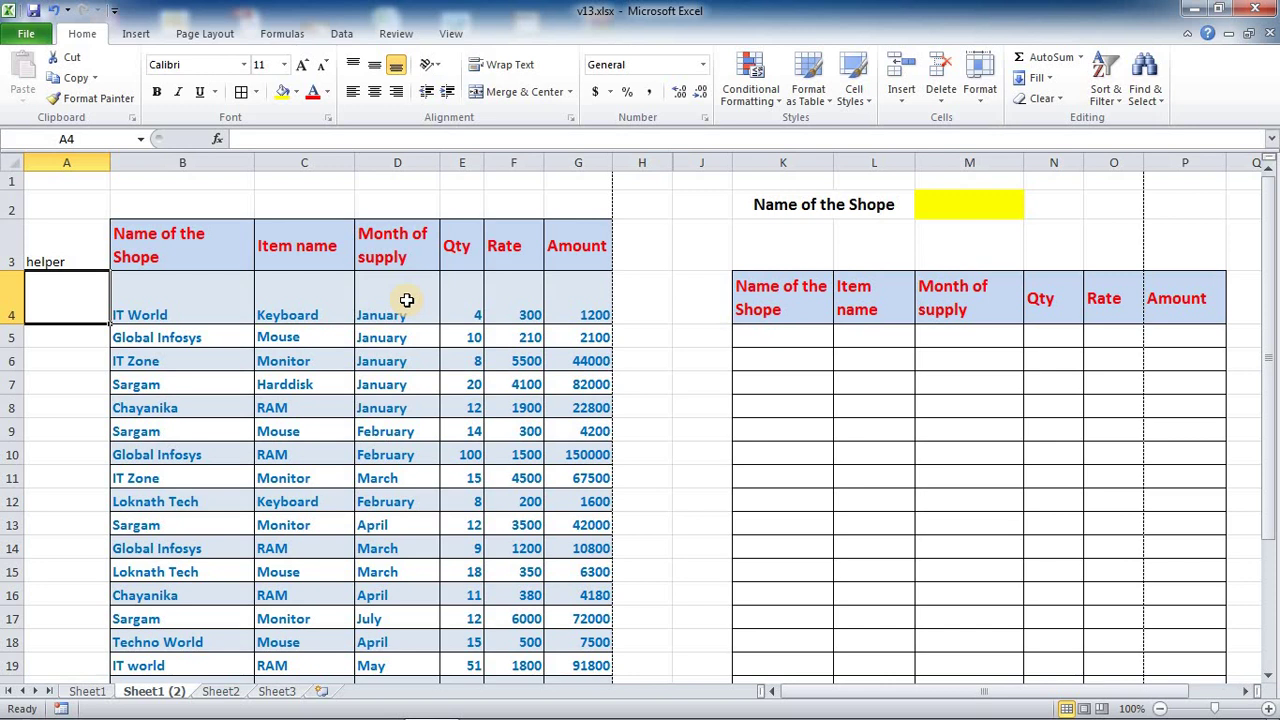
# Look over the first shop name, IT World, and select A4 for the helper formula
pyautogui.click(128, 308)
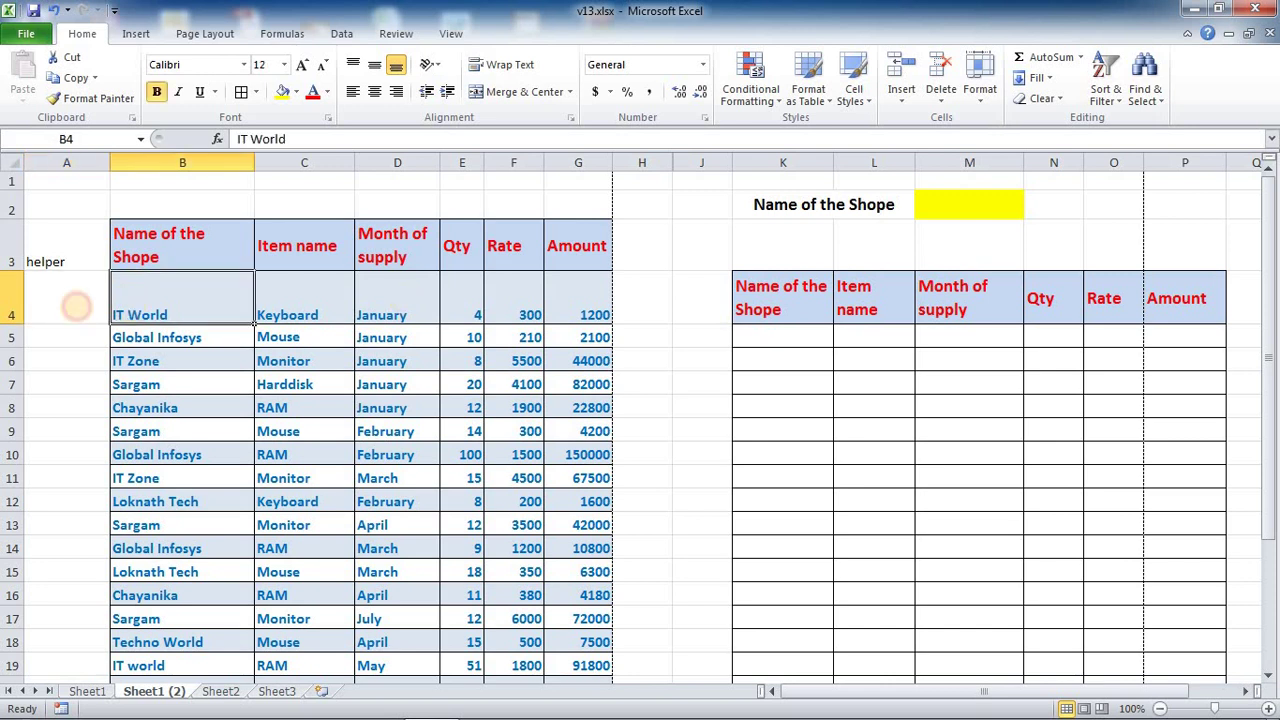
pyautogui.click(52, 306)
pyautogui.click(153, 296)
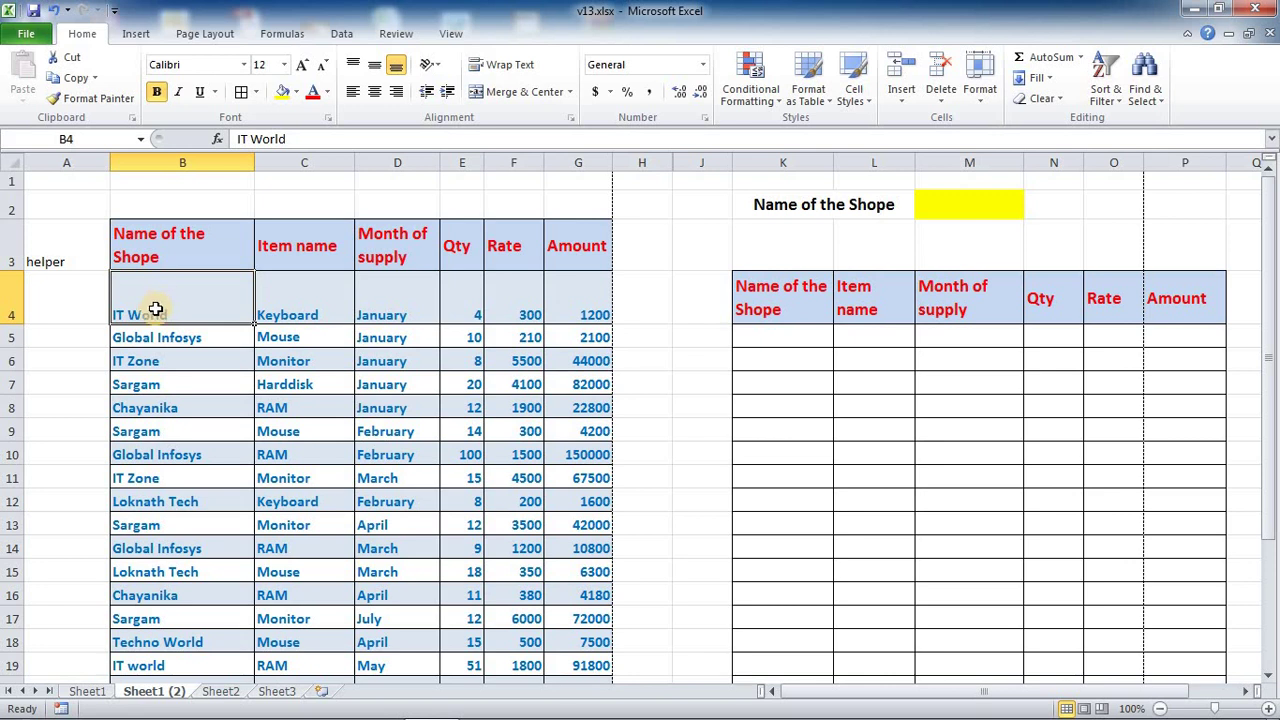
pyautogui.click(38, 330)
pyautogui.click(43, 317)
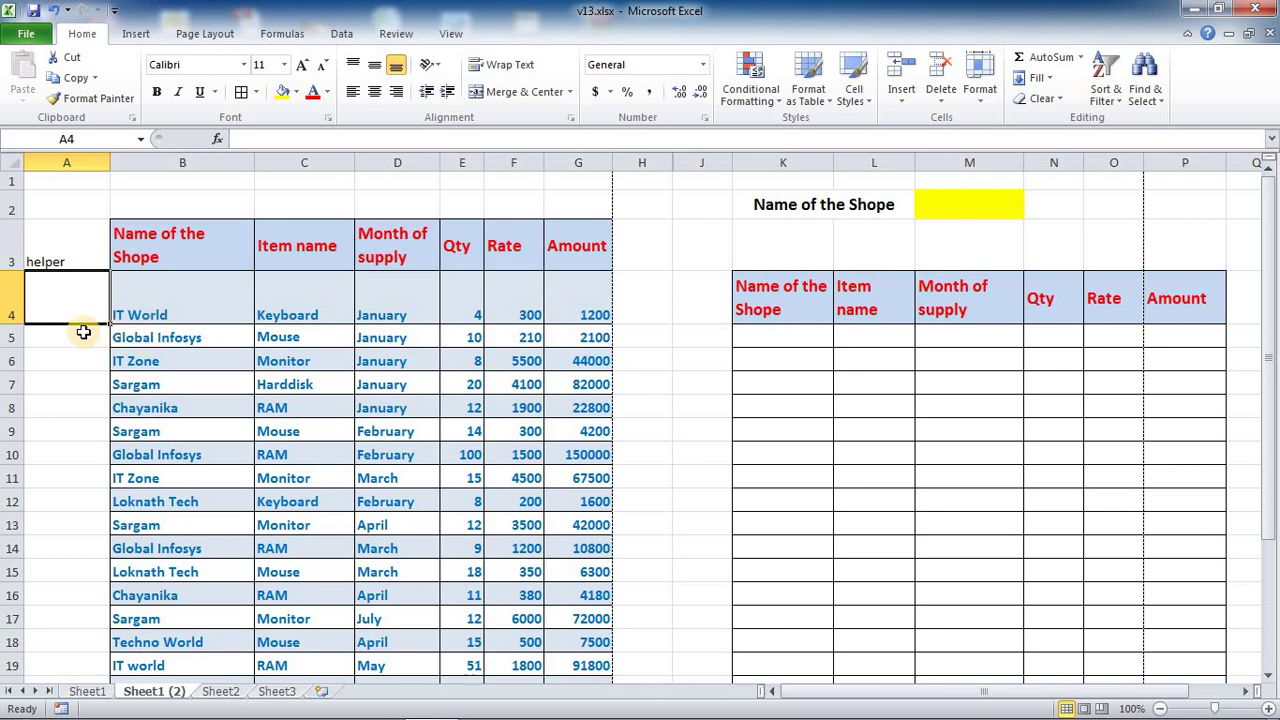
pyautogui.click(86, 333)
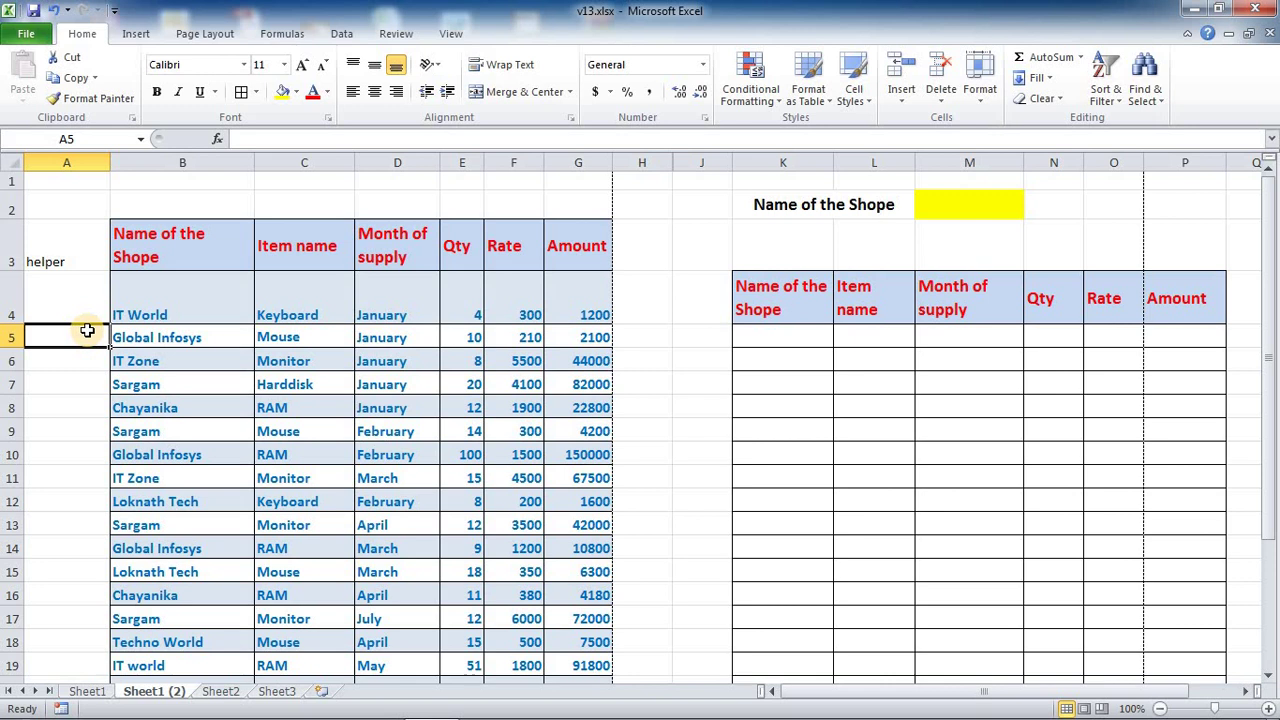
pyautogui.click(72, 312)
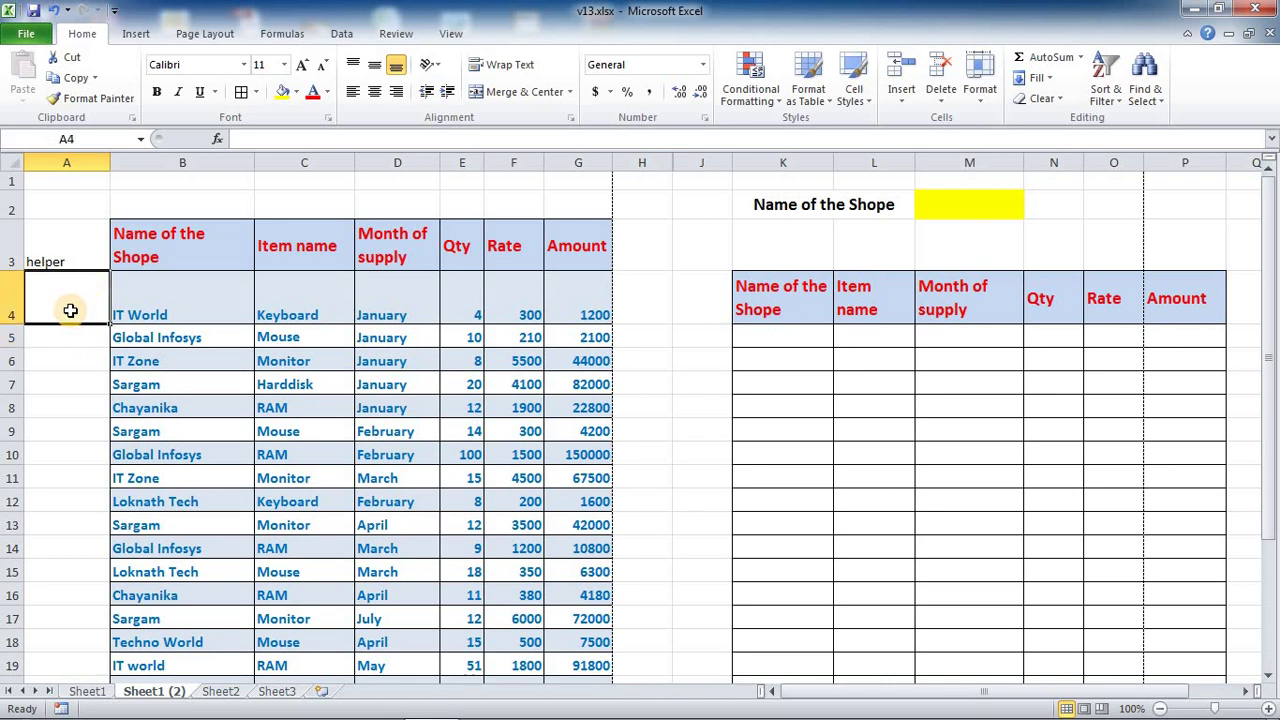
# Build the A4 formula =B4&COUNTIF(B4:B4,B4), joining the shop name with its count
pyautogui.write('=')
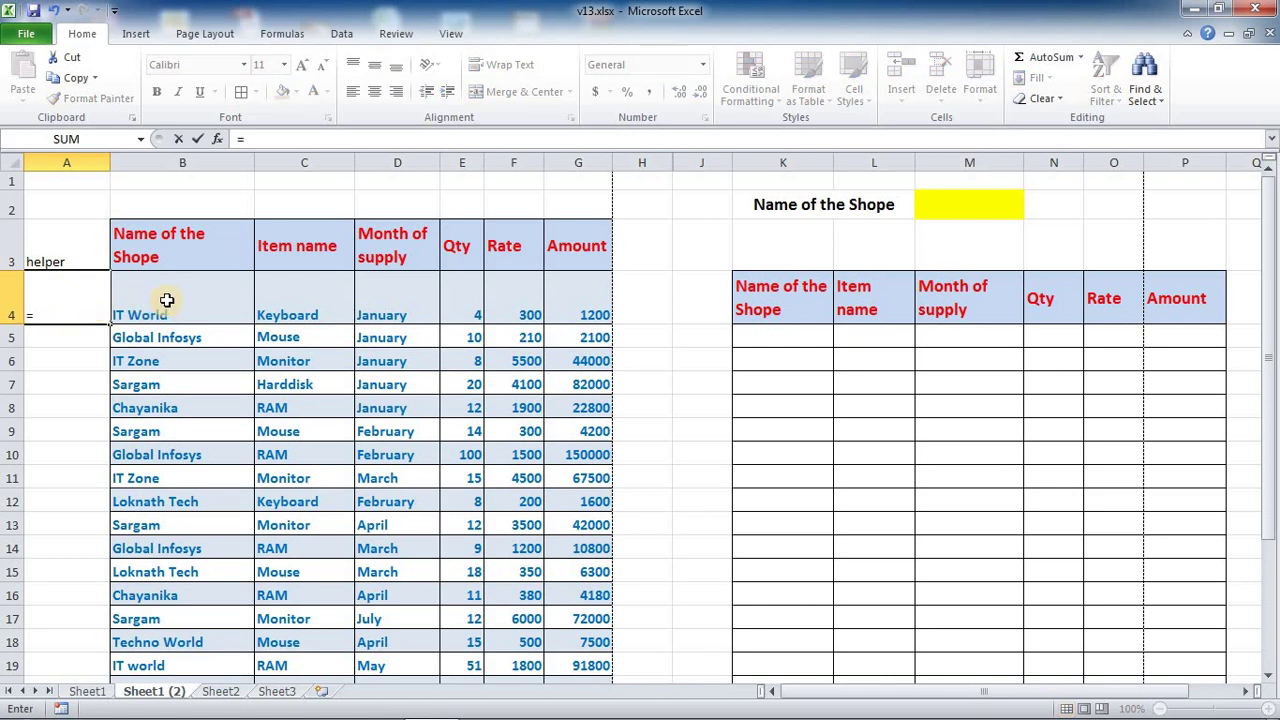
pyautogui.click(166, 301)
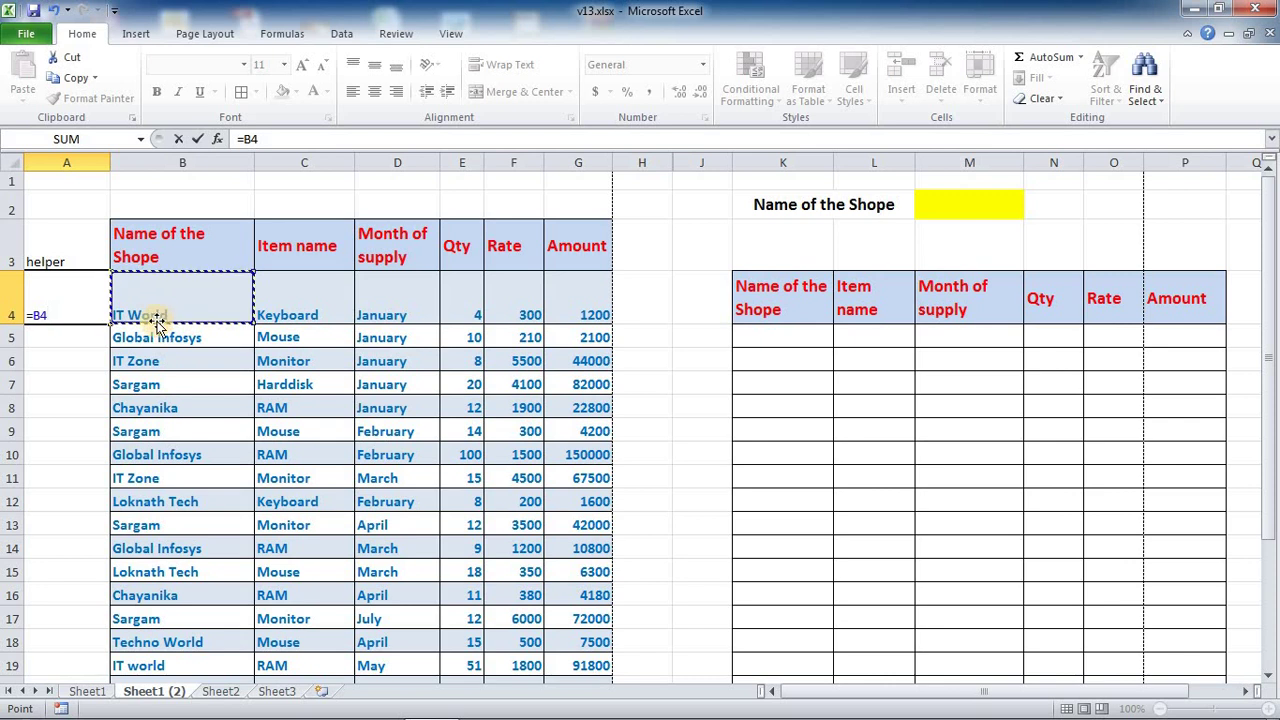
pyautogui.write('&')
pyautogui.write('coun')
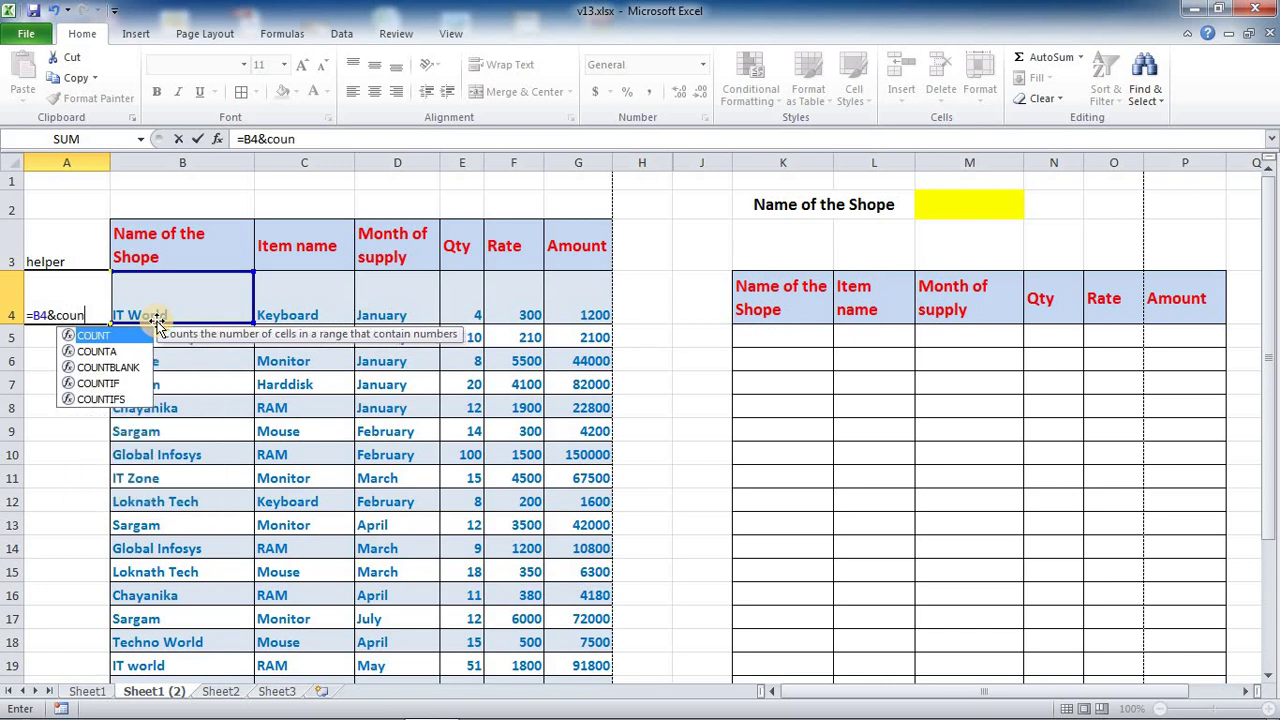
pyautogui.write('tif(')
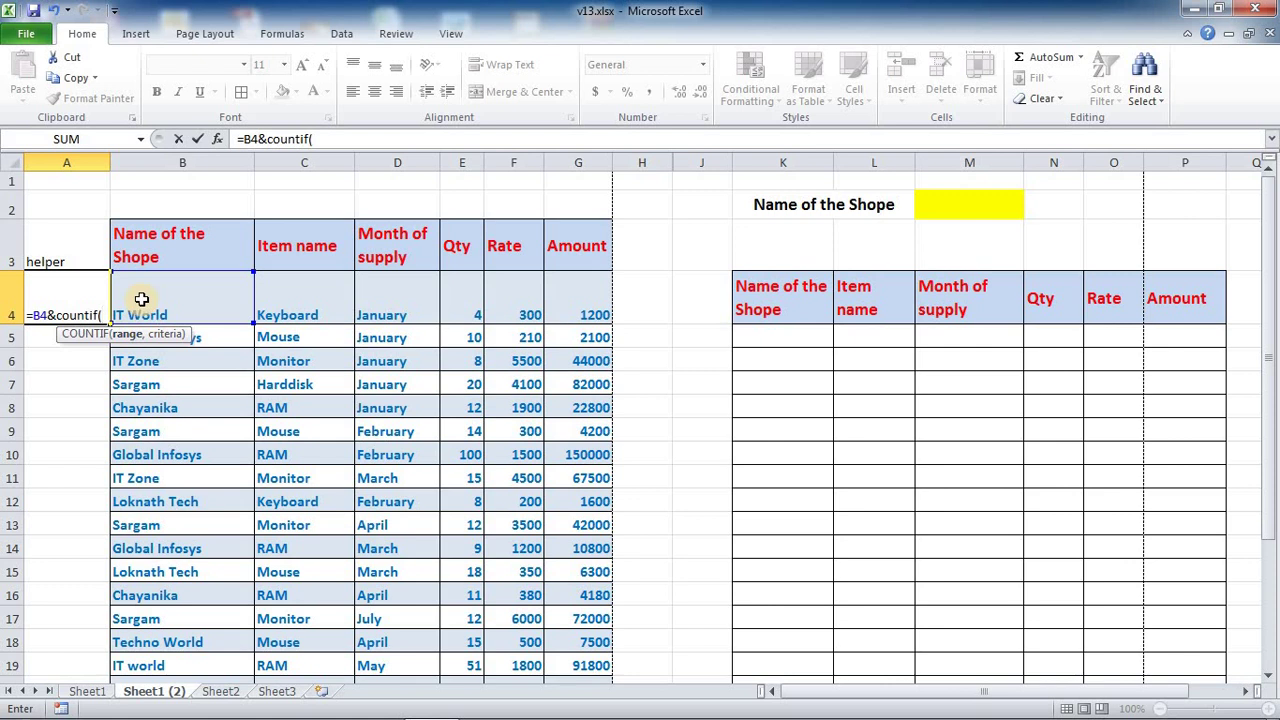
pyautogui.click(142, 299)
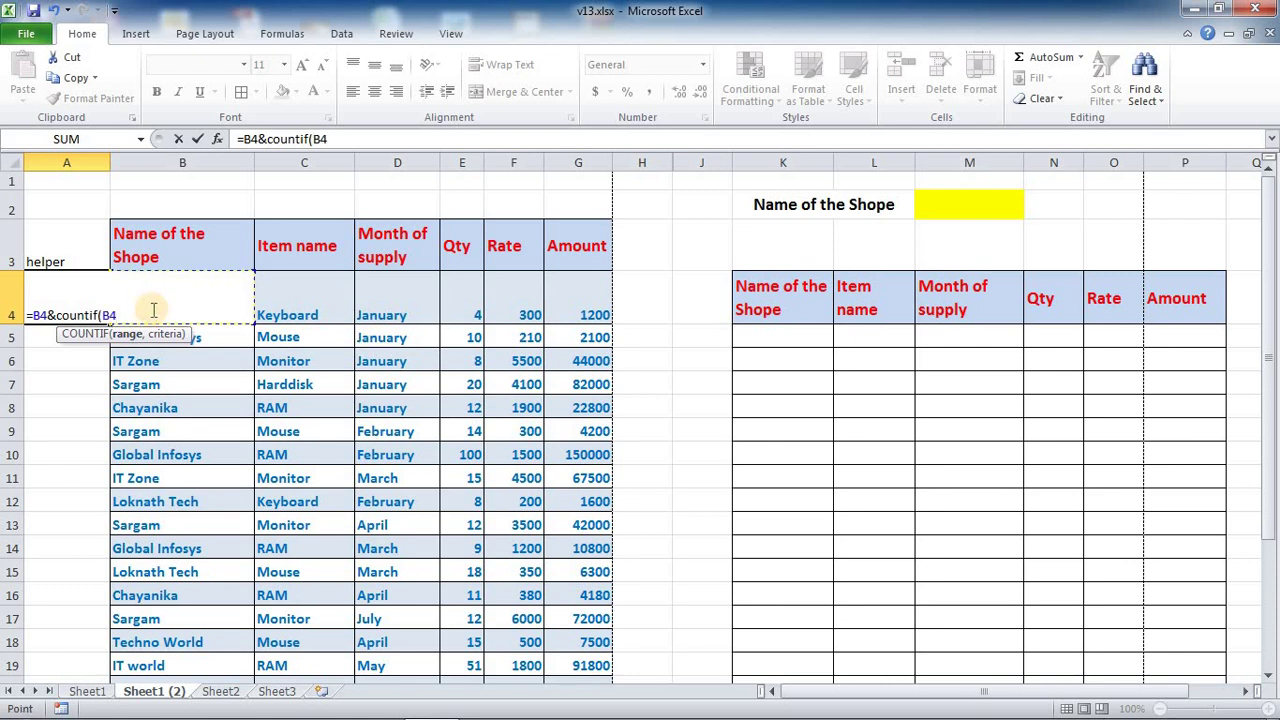
pyautogui.press('F8')
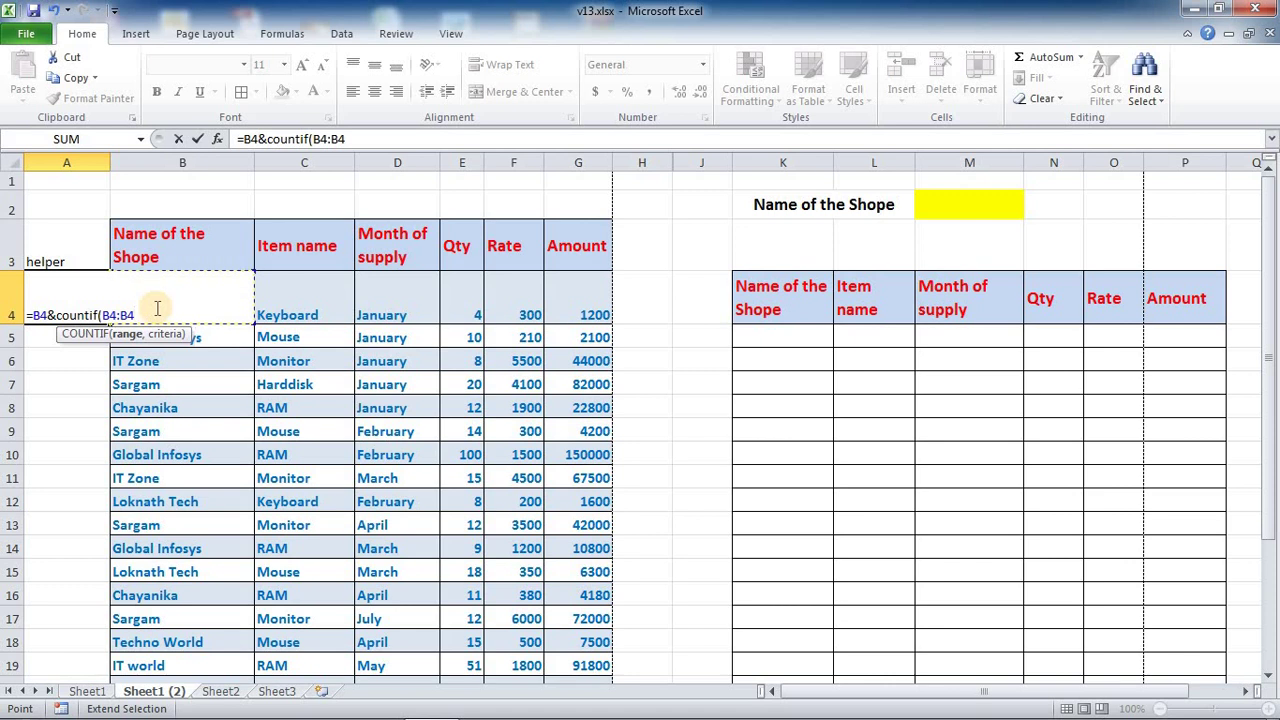
pyautogui.write(',')
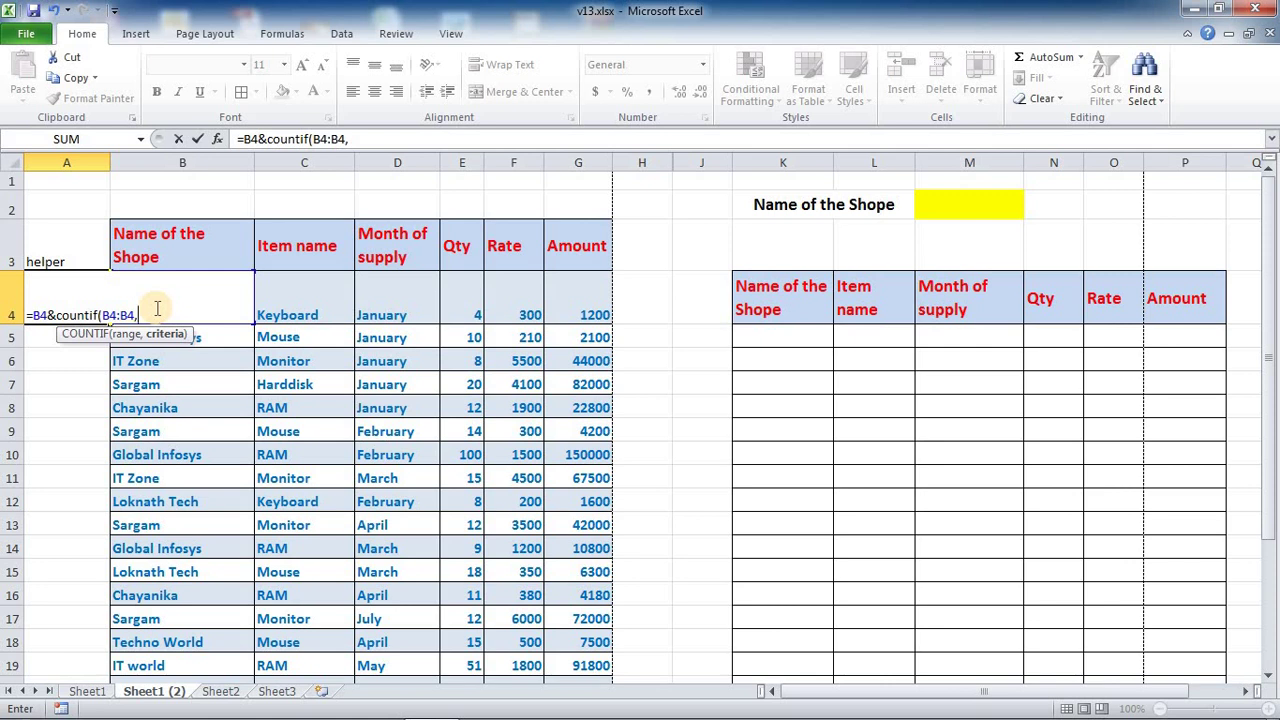
pyautogui.press('Right')
pyautogui.write(')')
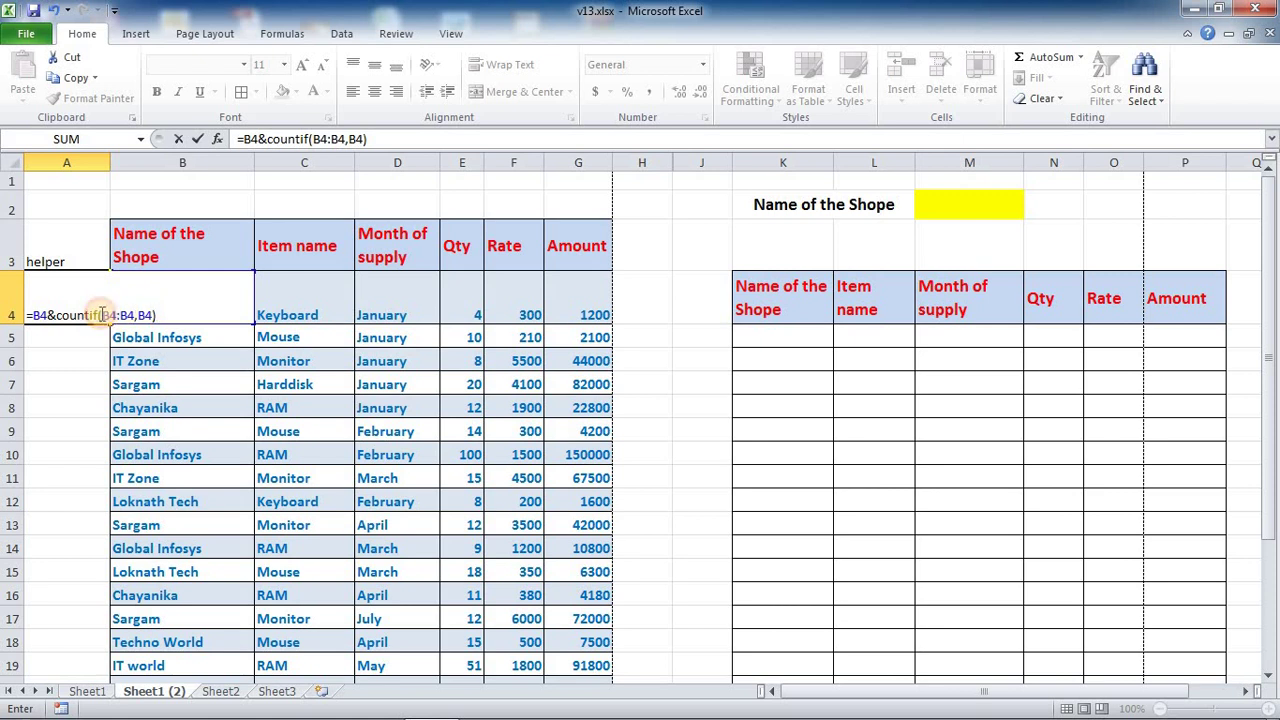
# Lock the count range start as $B$4, commit, and recheck the formula showing IT World1
pyautogui.click(102, 315)
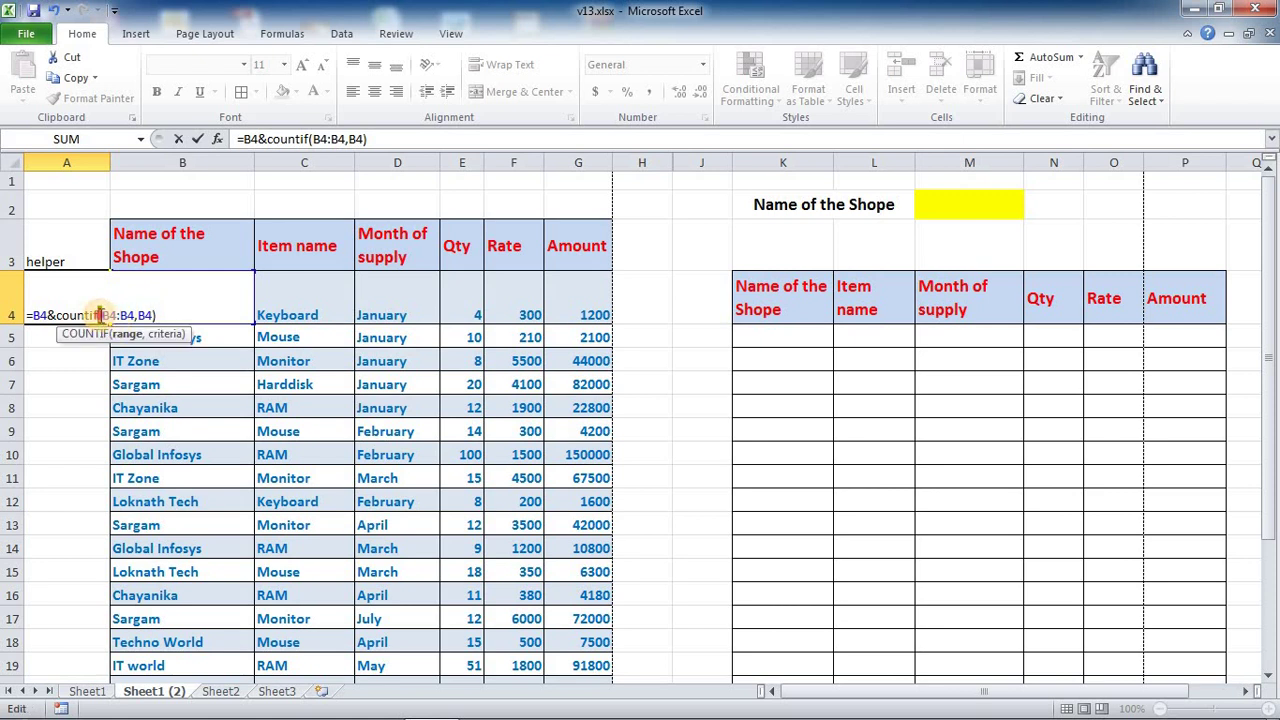
pyautogui.moveTo(102, 315); pyautogui.dragTo(118, 315)
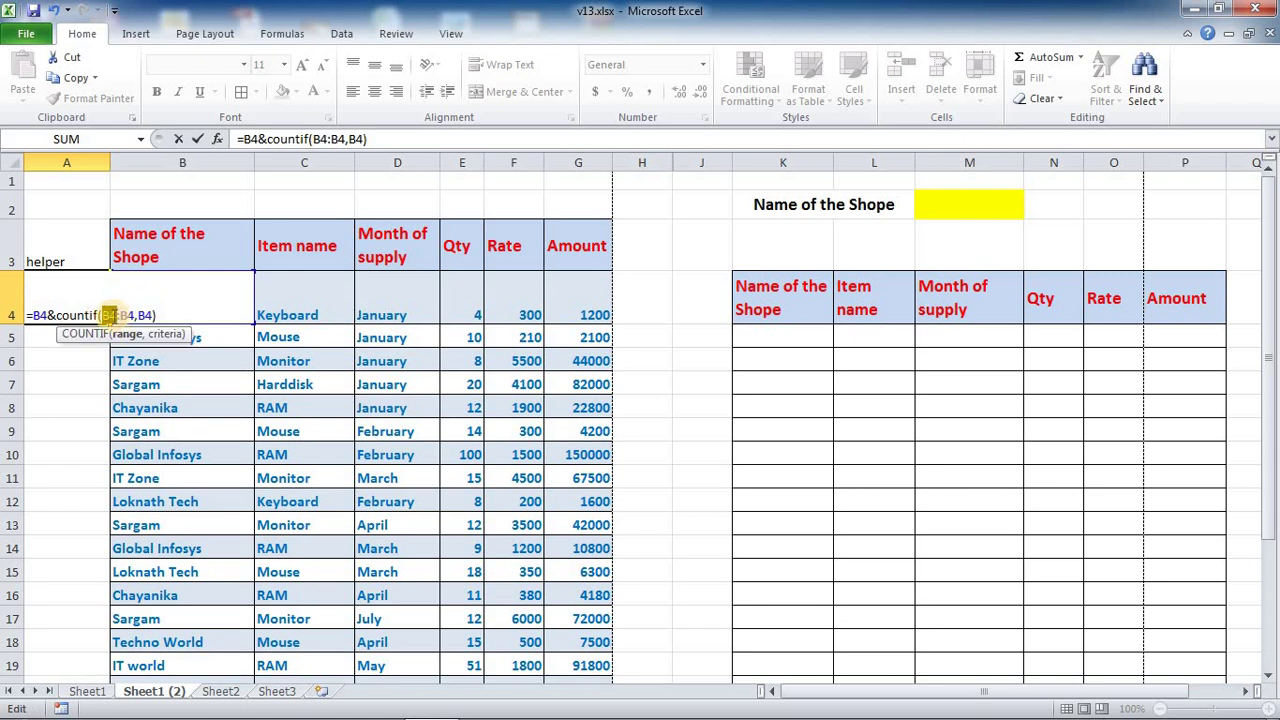
pyautogui.press('F4')
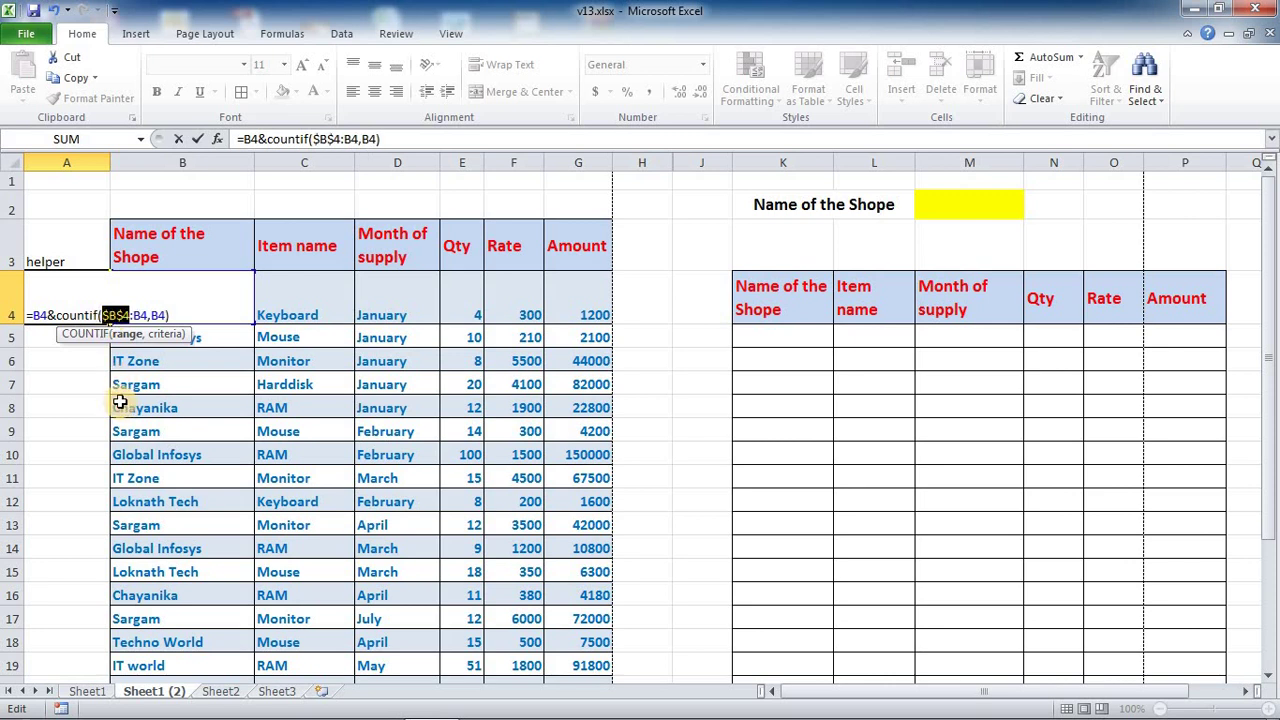
pyautogui.press('Return')
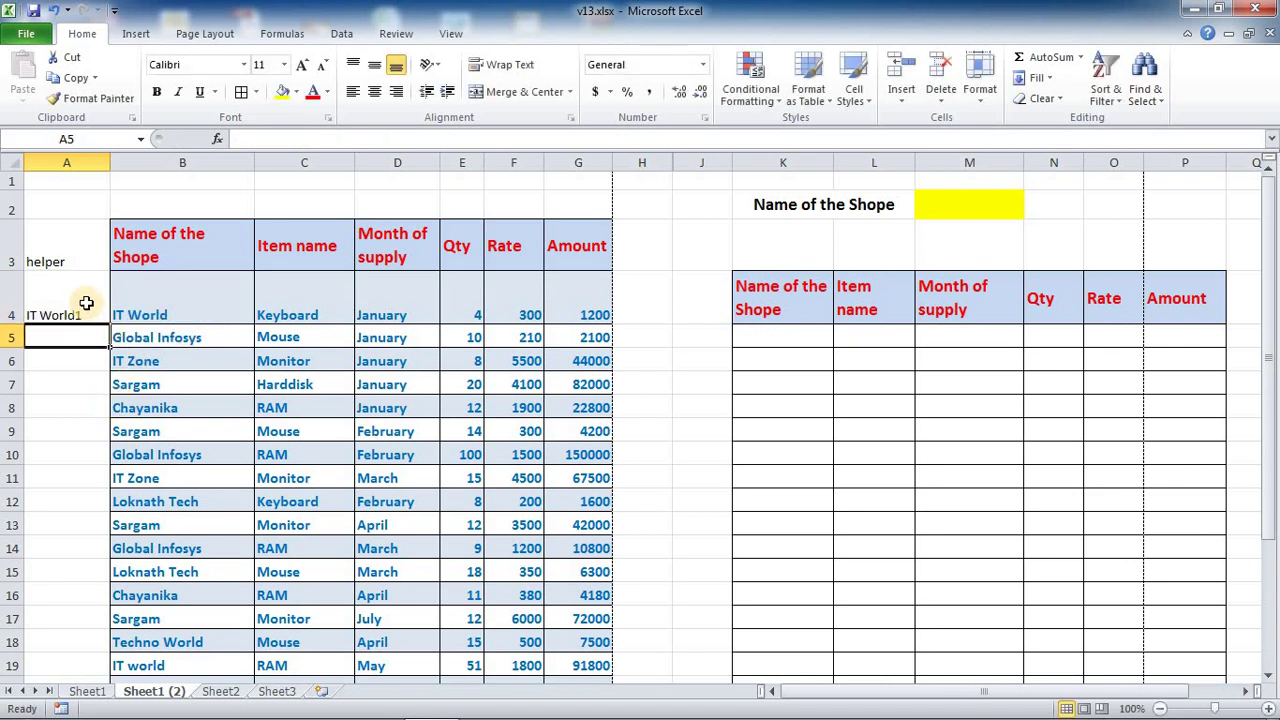
pyautogui.click(86, 303)
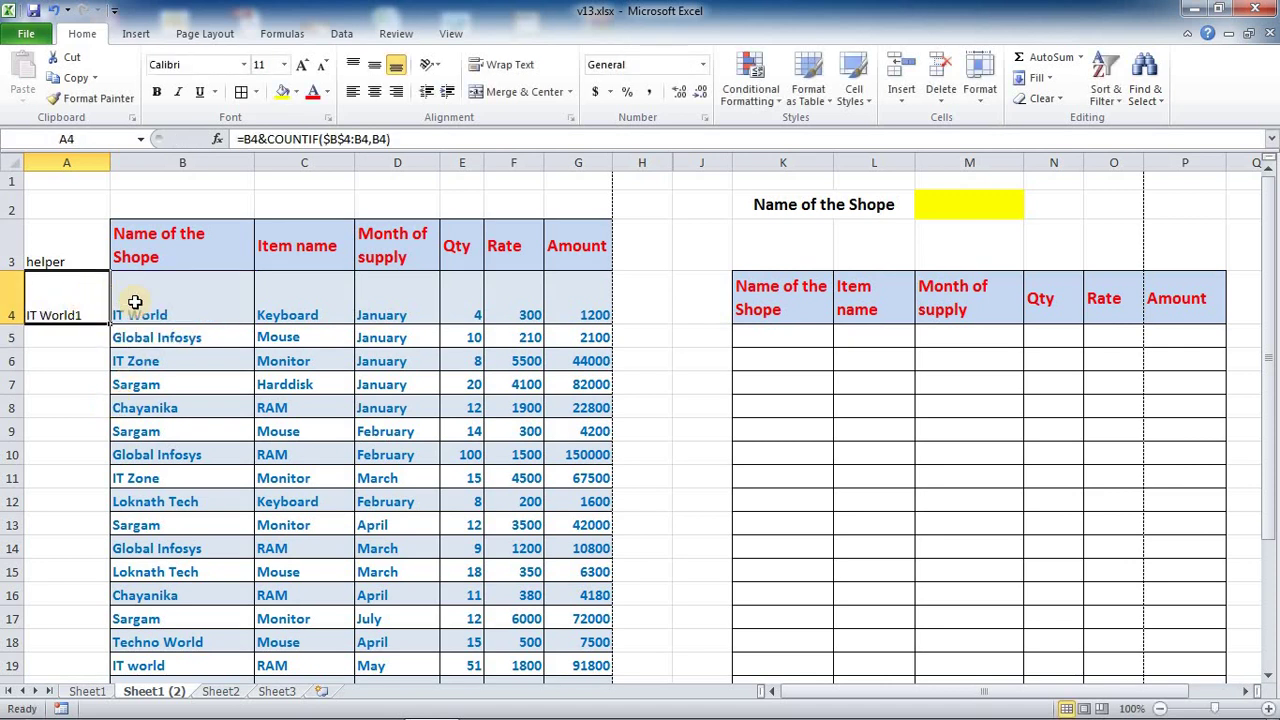
pyautogui.click(135, 302)
pyautogui.doubleClick(60, 314)
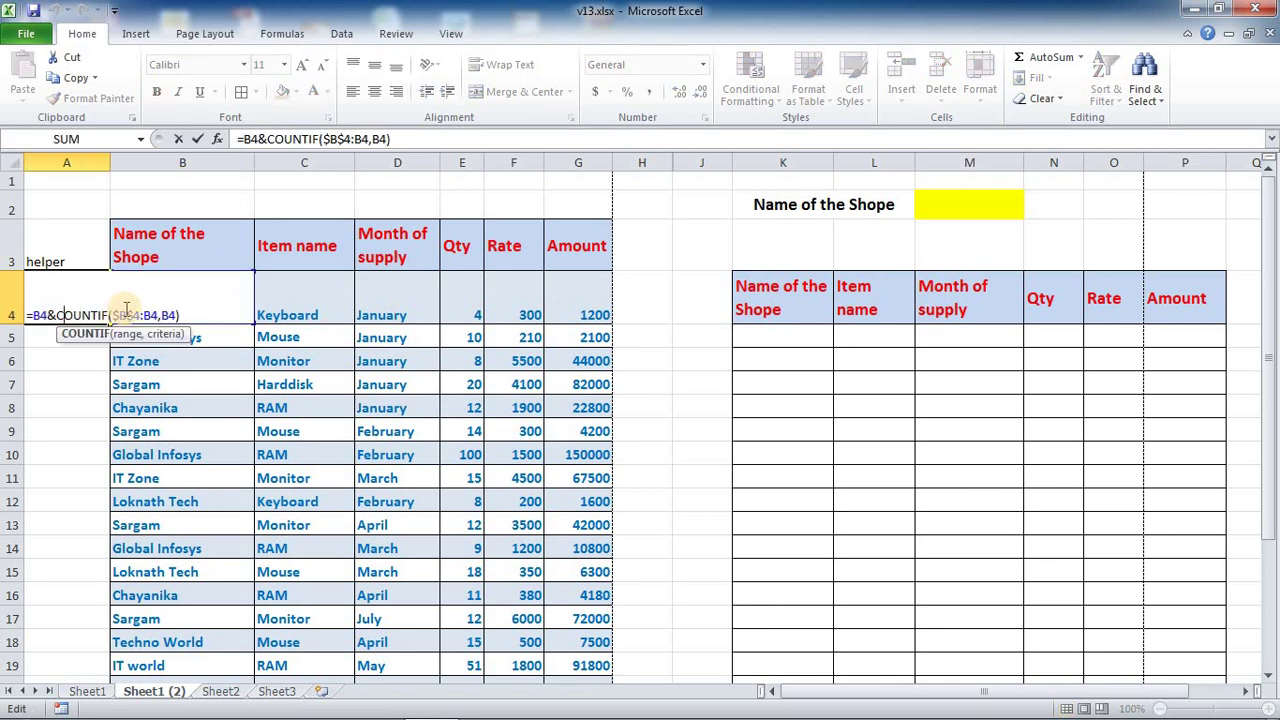
pyautogui.press('Return')
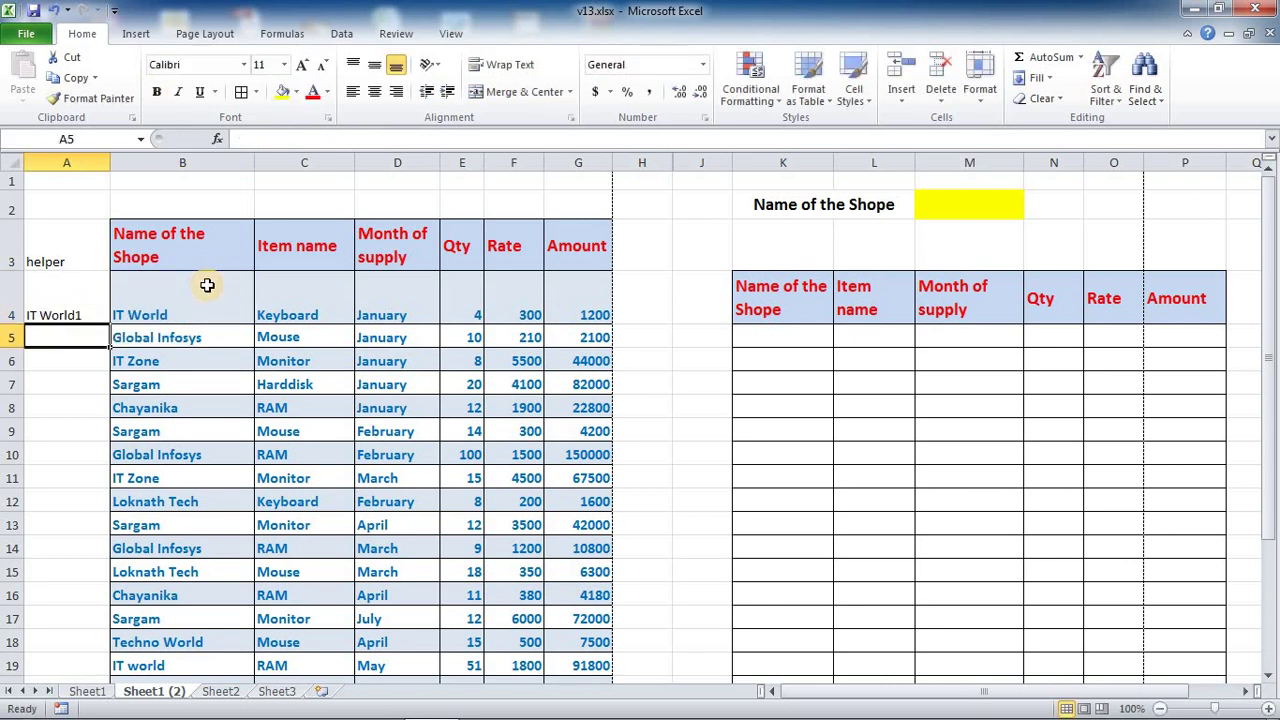
# Copy the A4 helper formula down column A to row 19
pyautogui.click(152, 294)
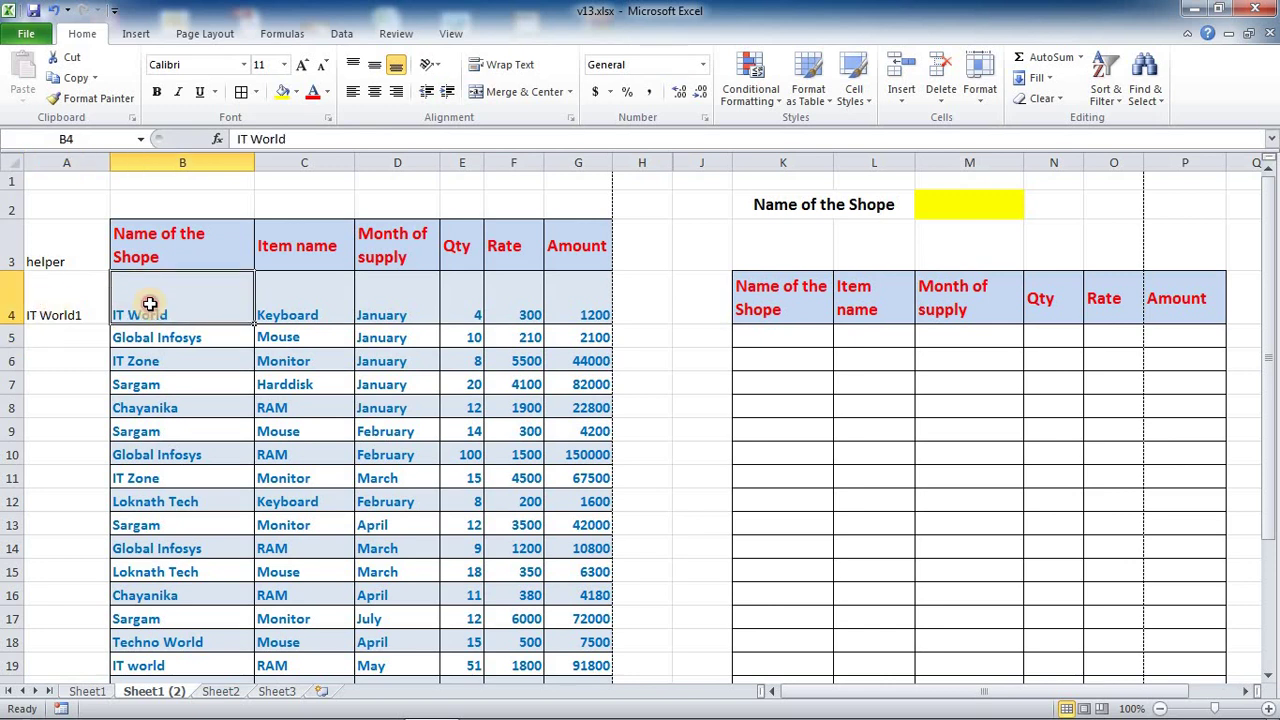
pyautogui.click(71, 570)
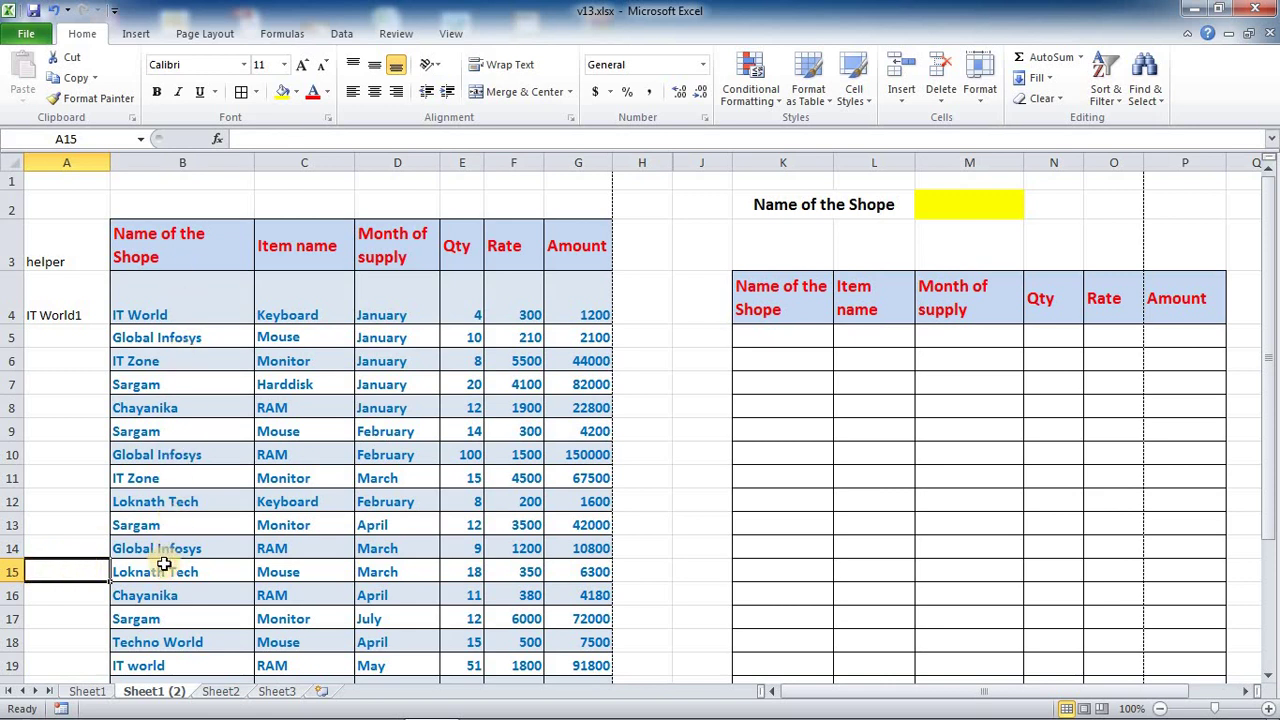
pyautogui.click(84, 590)
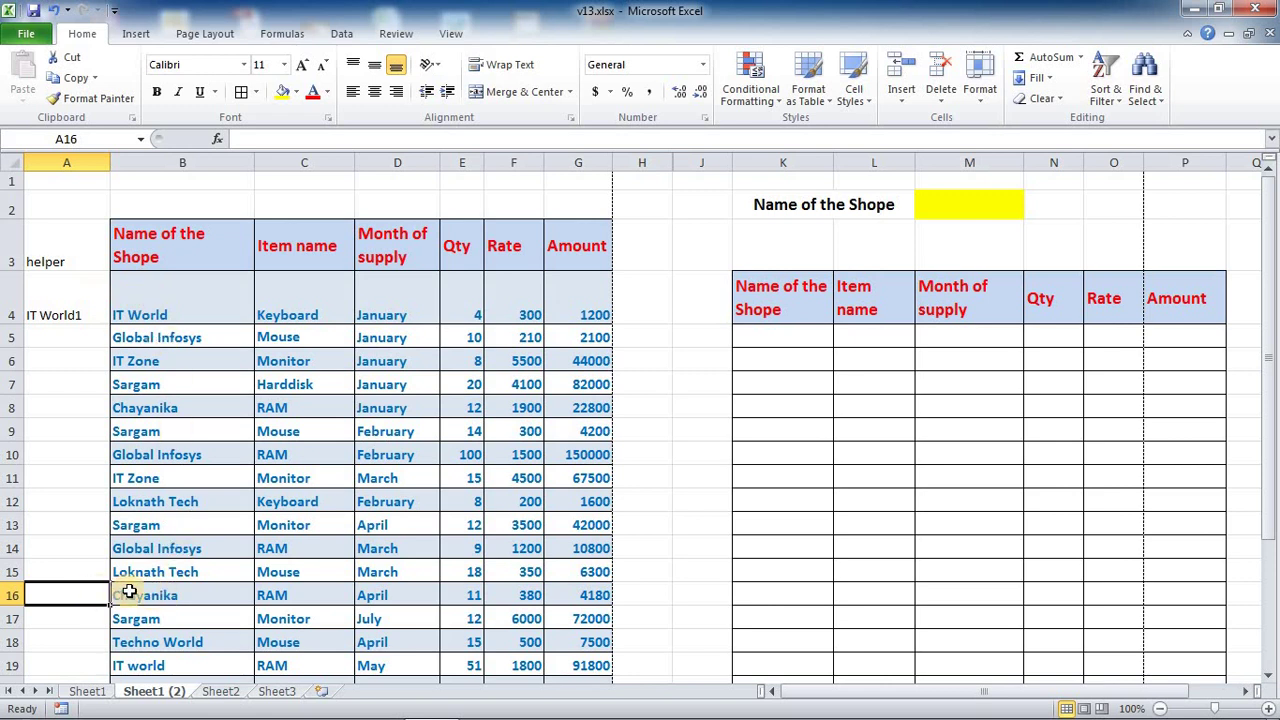
pyautogui.click(64, 312)
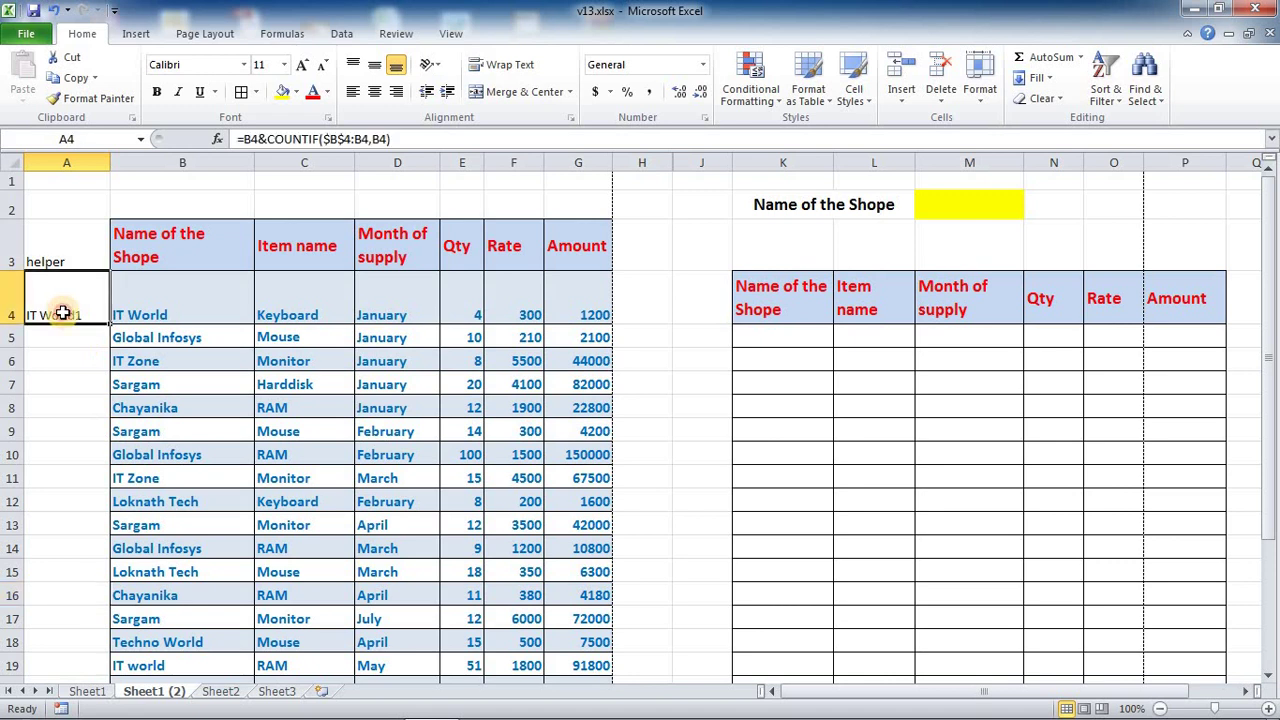
pyautogui.doubleClick(110, 320)
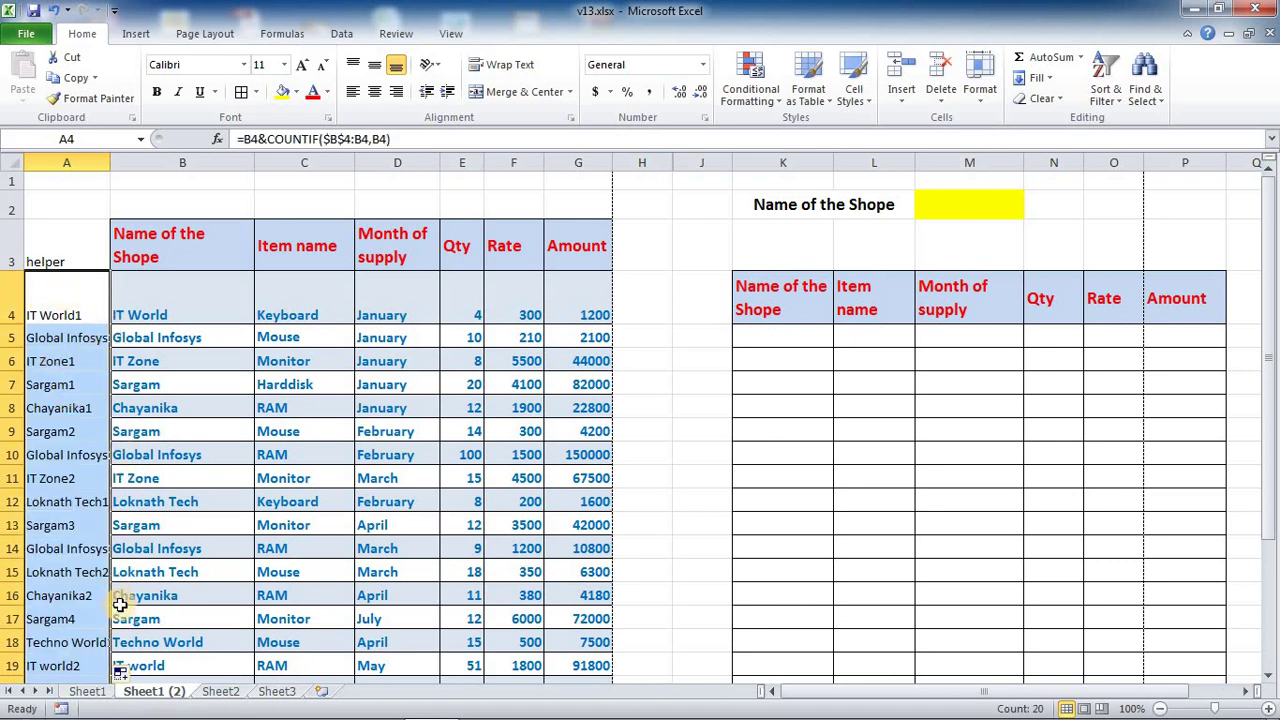
# Spot-check the copied helper keys in A6, A11 and A19
pyautogui.click(77, 303)
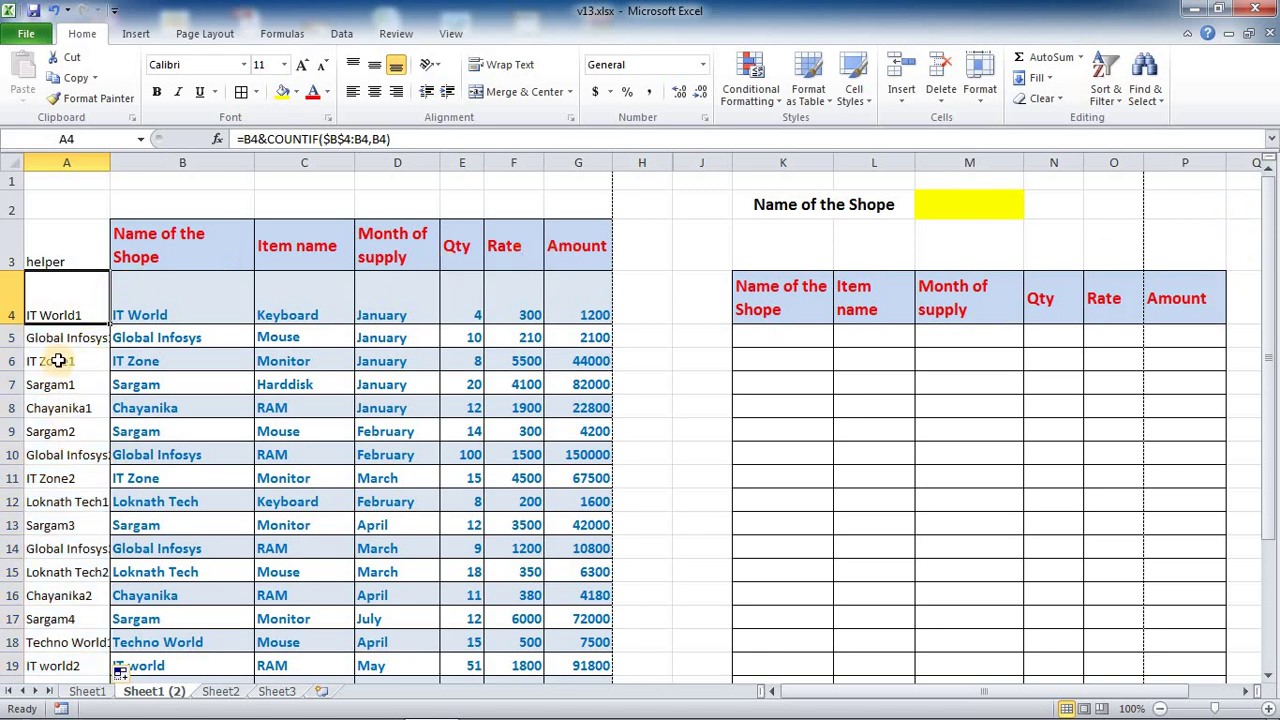
pyautogui.click(57, 362)
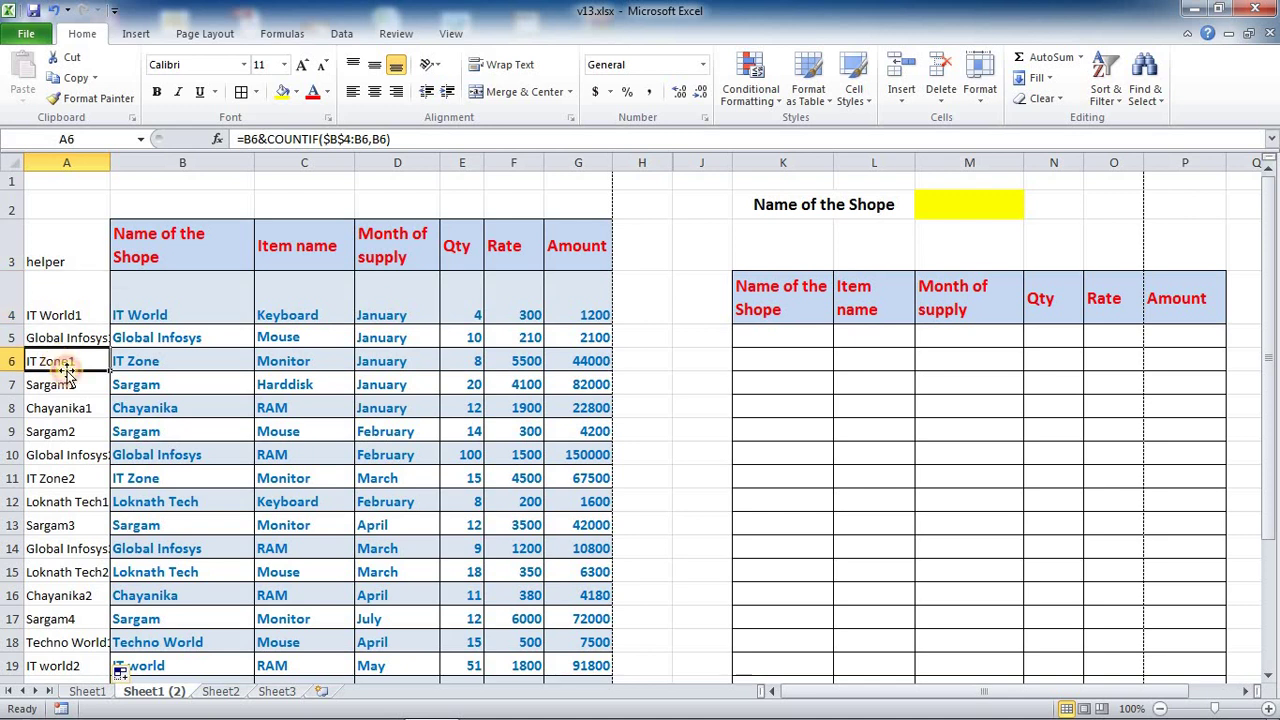
pyautogui.click(74, 480)
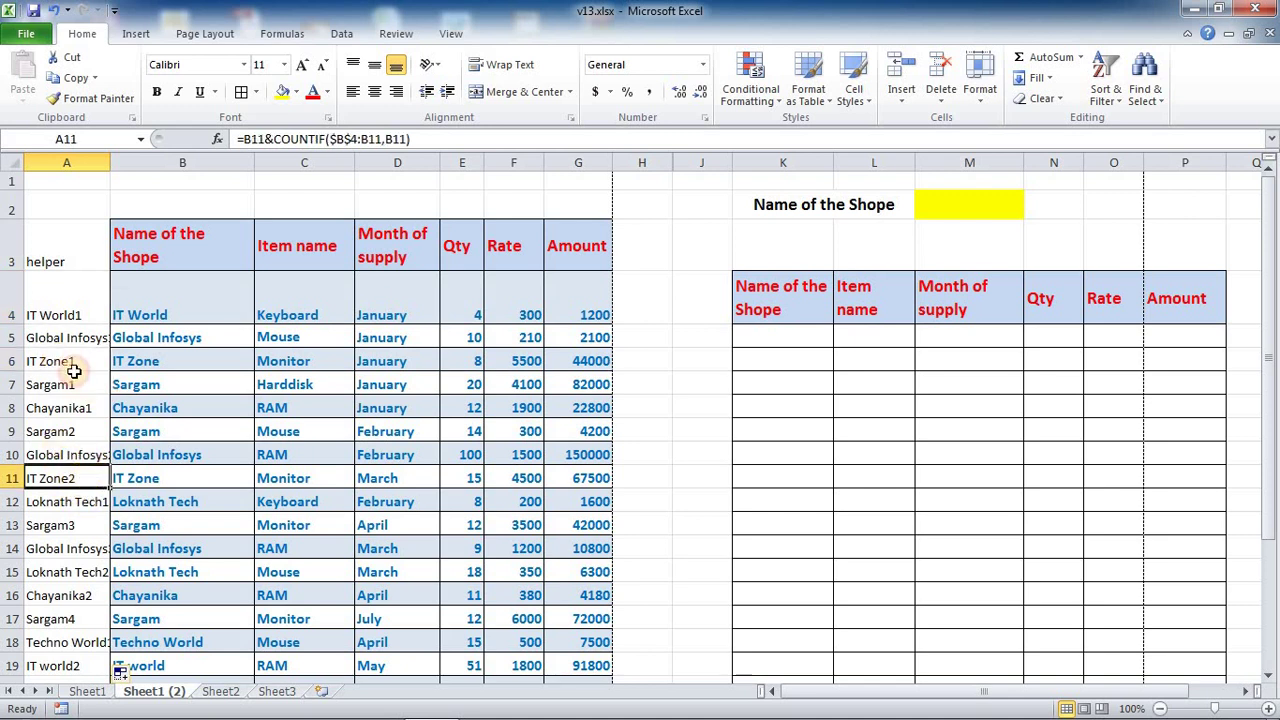
pyautogui.click(77, 362)
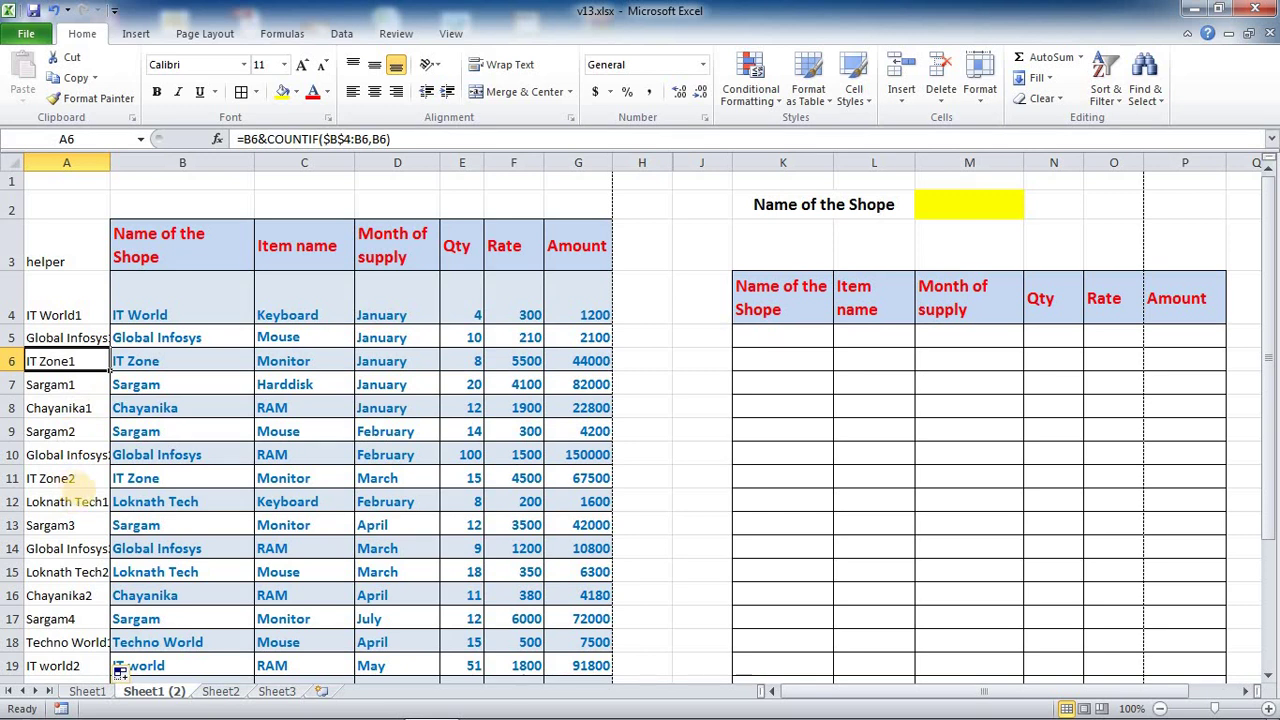
pyautogui.click(70, 666)
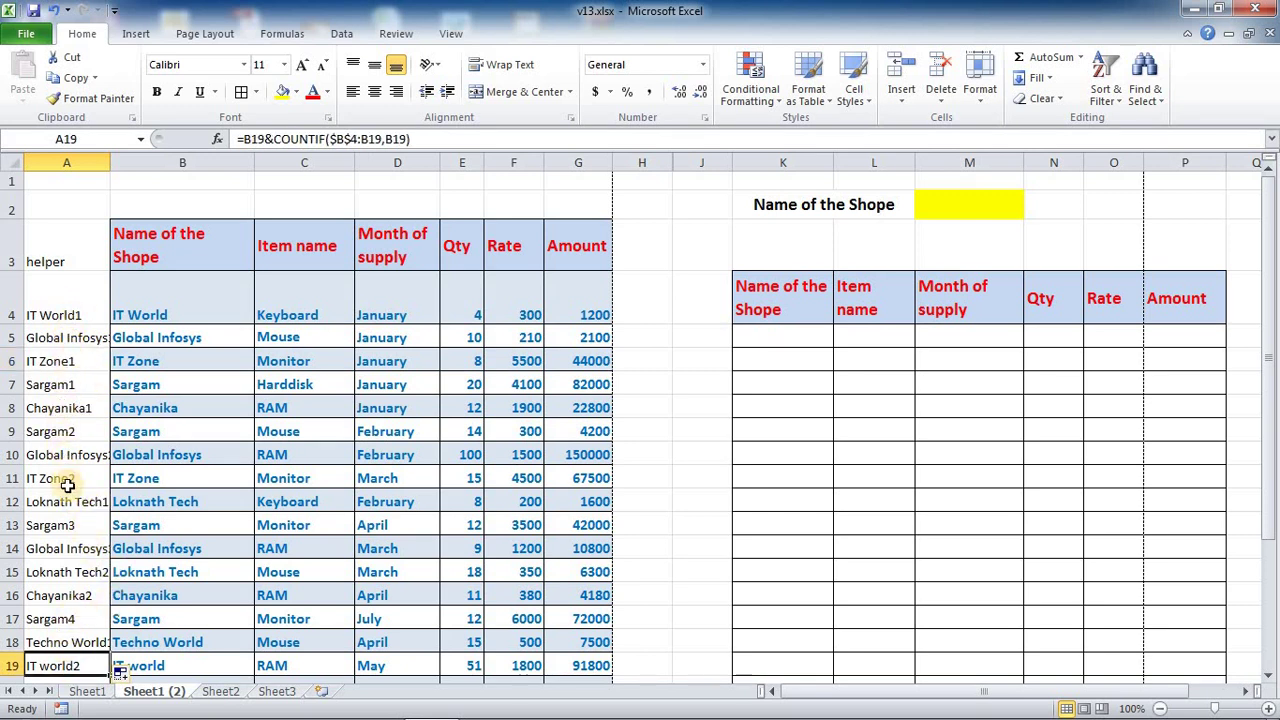
pyautogui.click(68, 294)
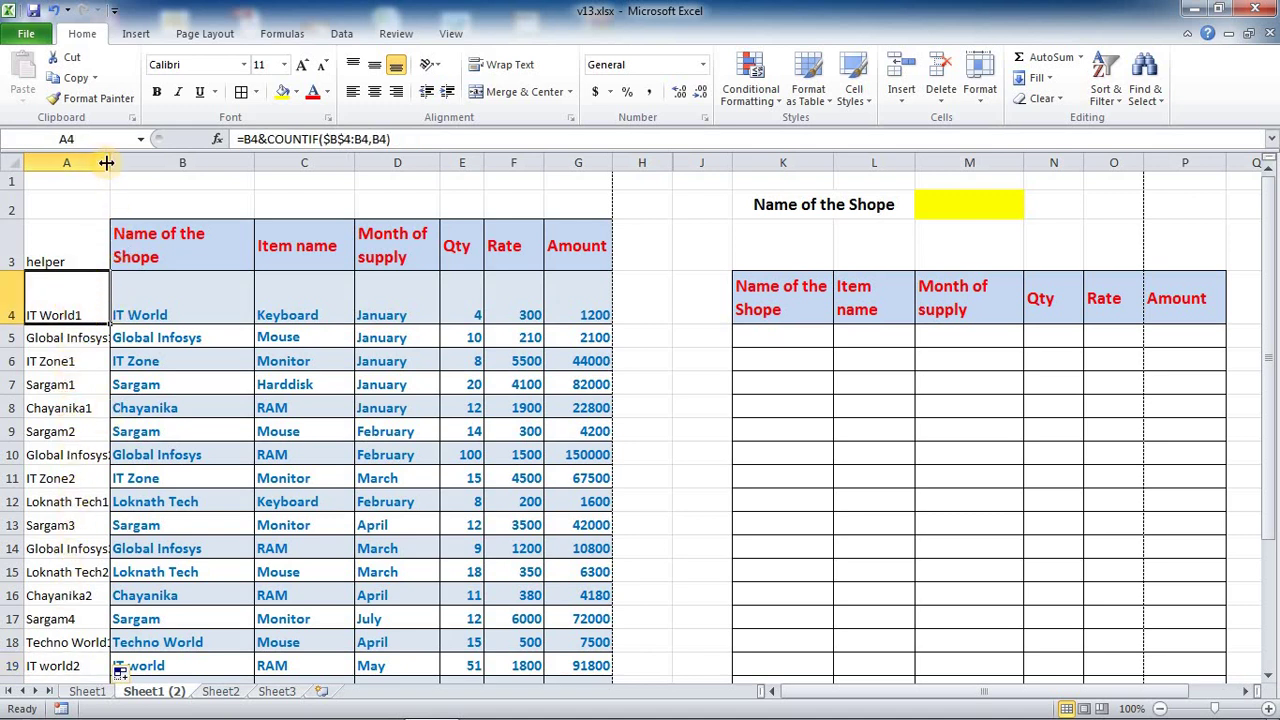
# Widen column A so full keys like Global Infosys1 display, and review the supply data
pyautogui.moveTo(106, 162); pyautogui.dragTo(121, 162)
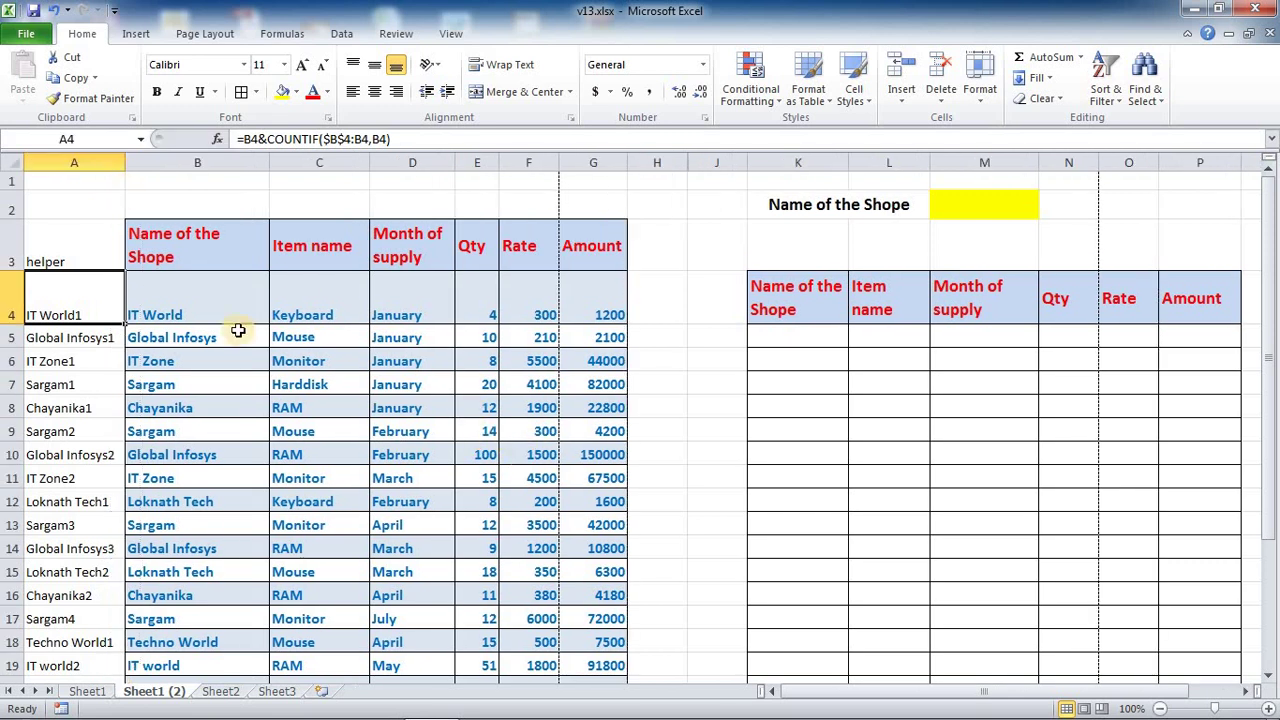
pyautogui.moveTo(86, 251)
pyautogui.mouseDown()
pyautogui.moveTo(524, 665)
pyautogui.moveTo(585, 655)
pyautogui.mouseUp()
pyautogui.click(367, 326)
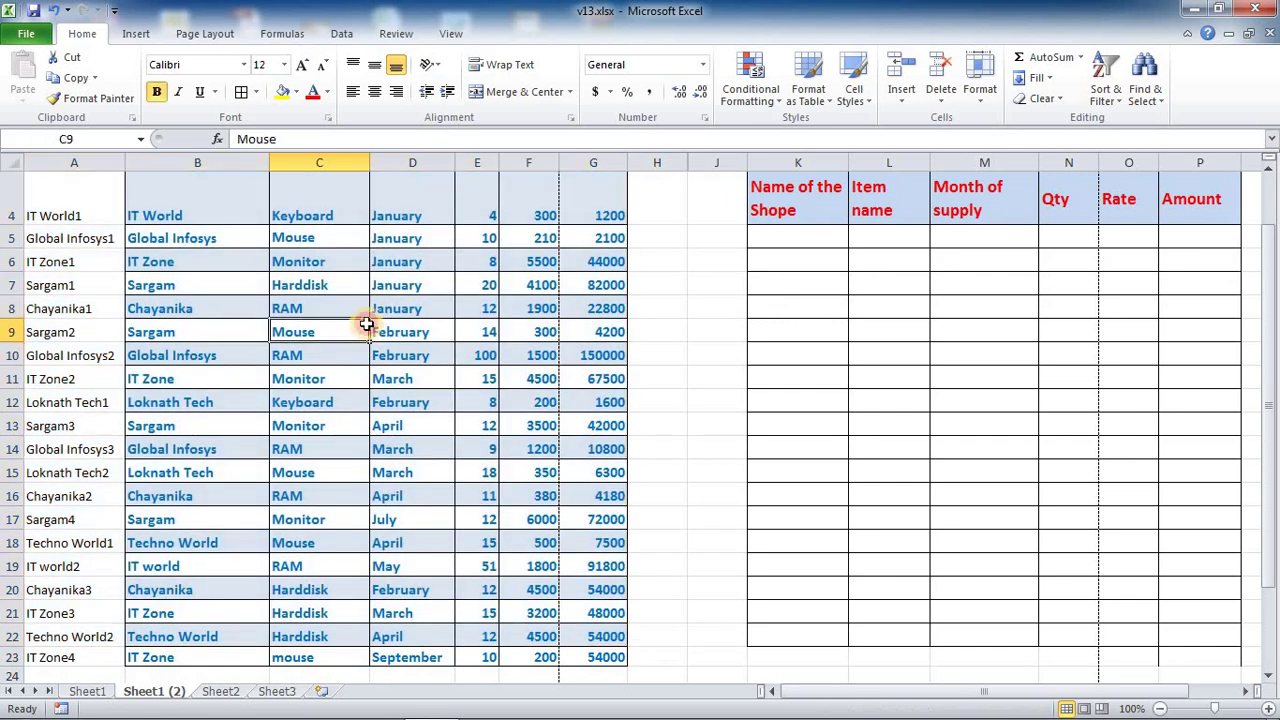
pyautogui.moveTo(1270, 349); pyautogui.dragTo(1275, 312)
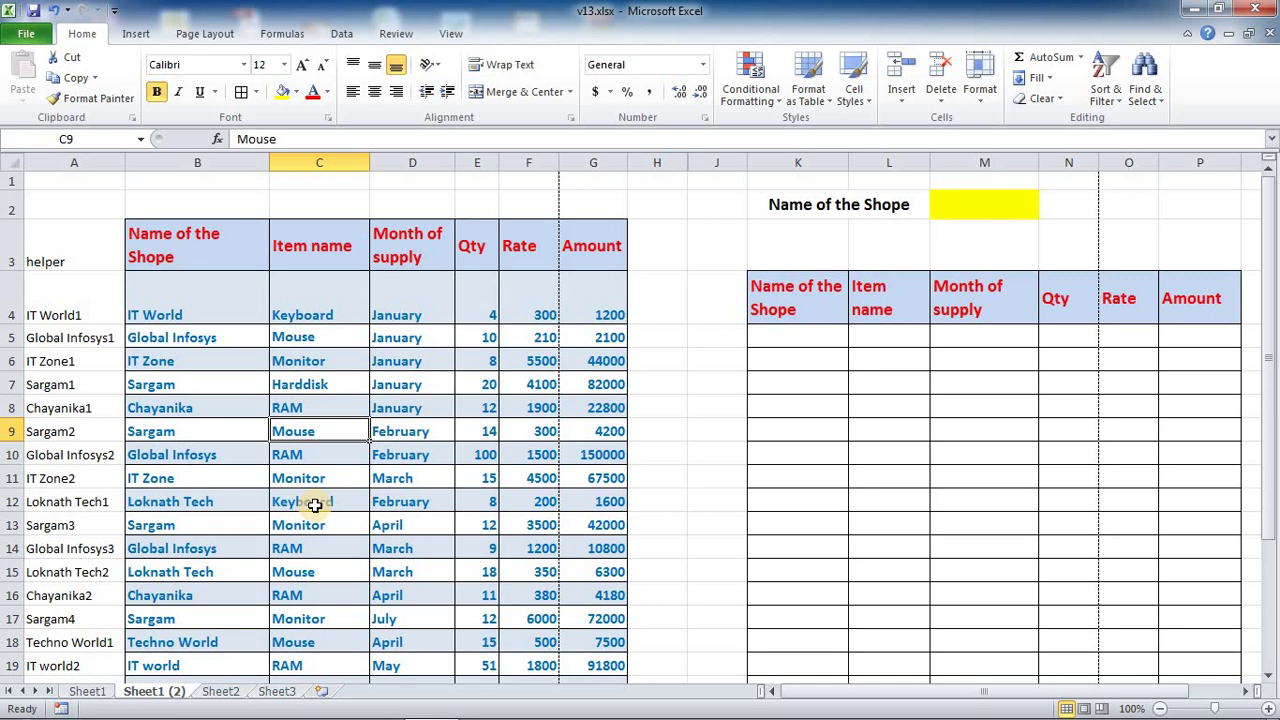
# Convert the supply data with its helper column into a table and name it 'data' instead of Table3
pyautogui.hotkey('ctrl', 't')
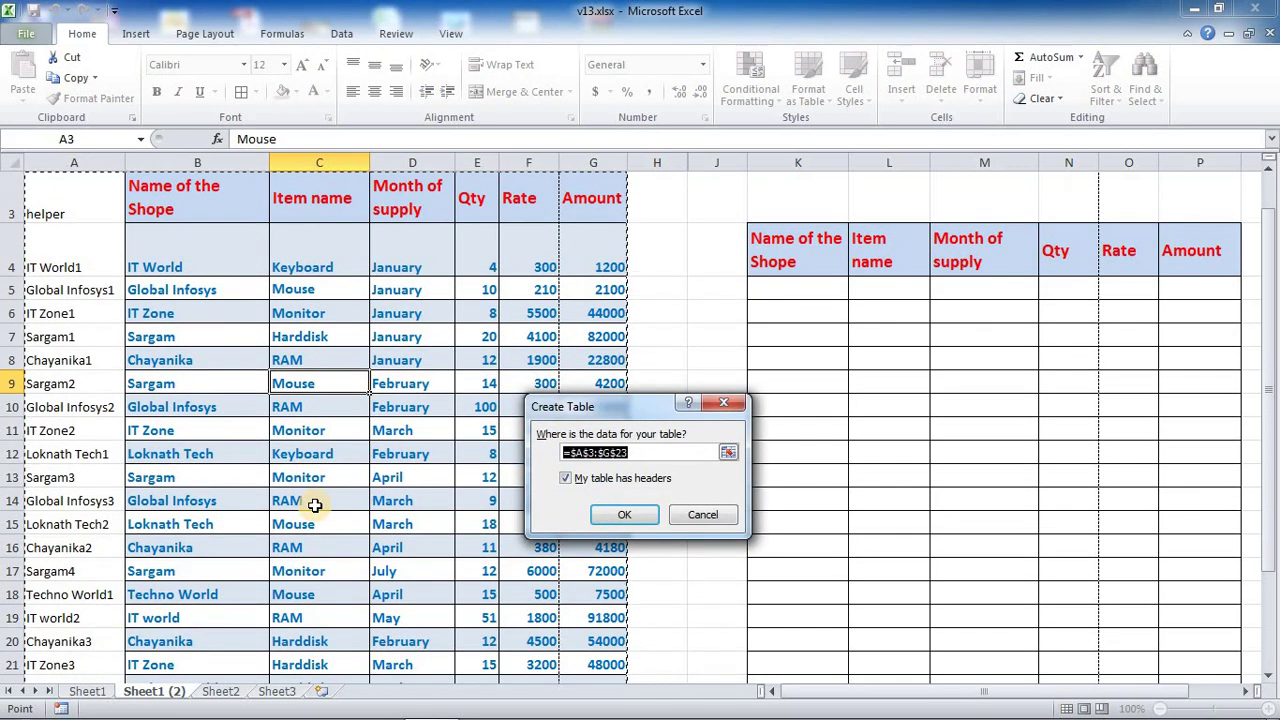
pyautogui.click(620, 515)
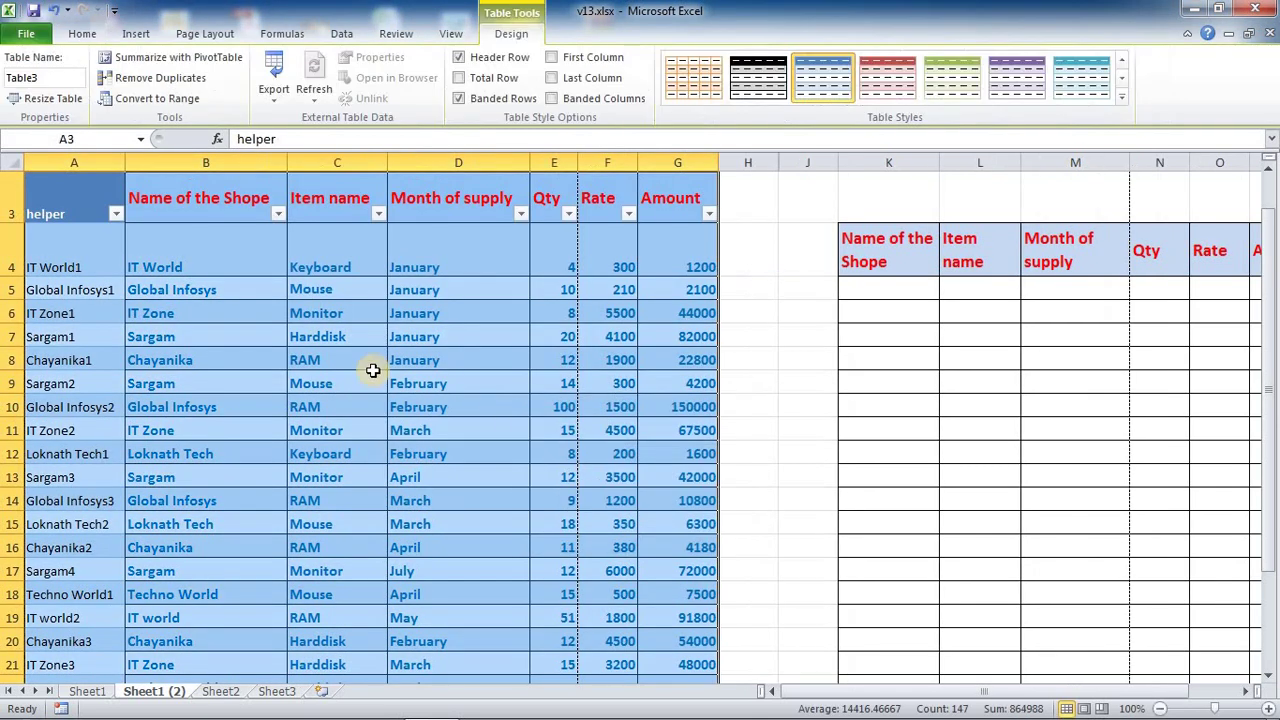
pyautogui.moveTo(1270, 300); pyautogui.dragTo(1270, 220)
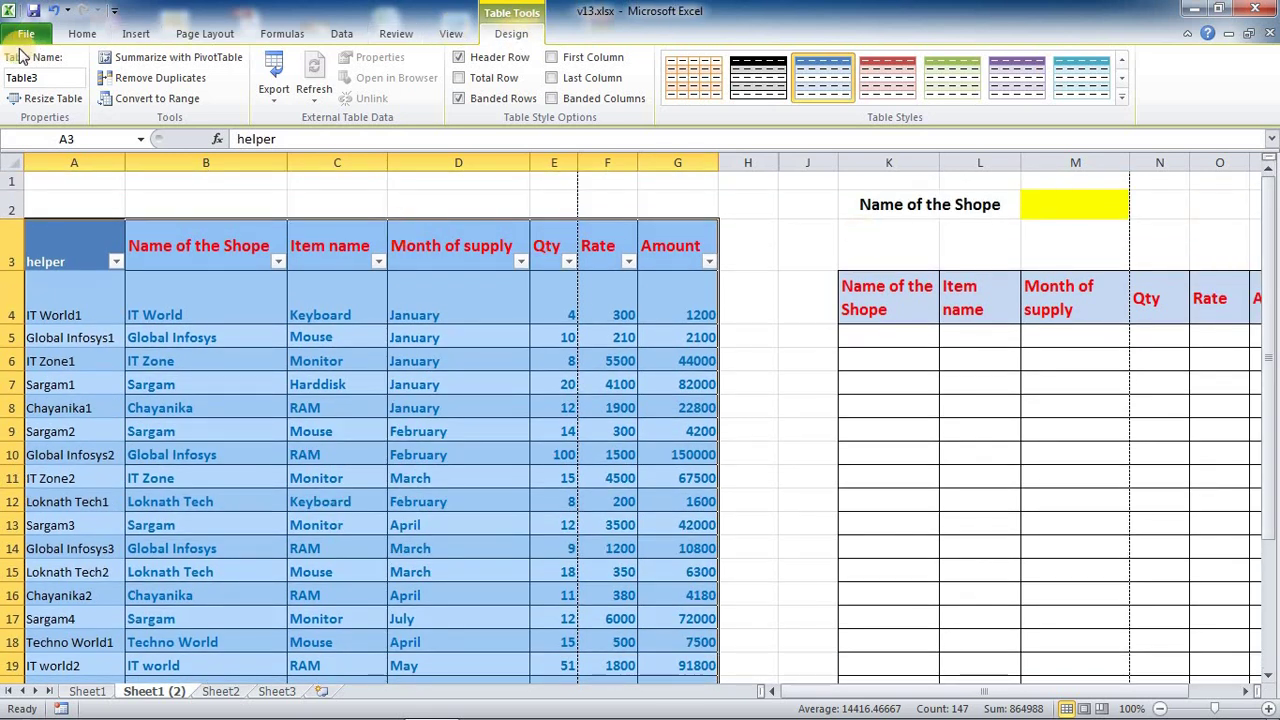
pyautogui.click(34, 82)
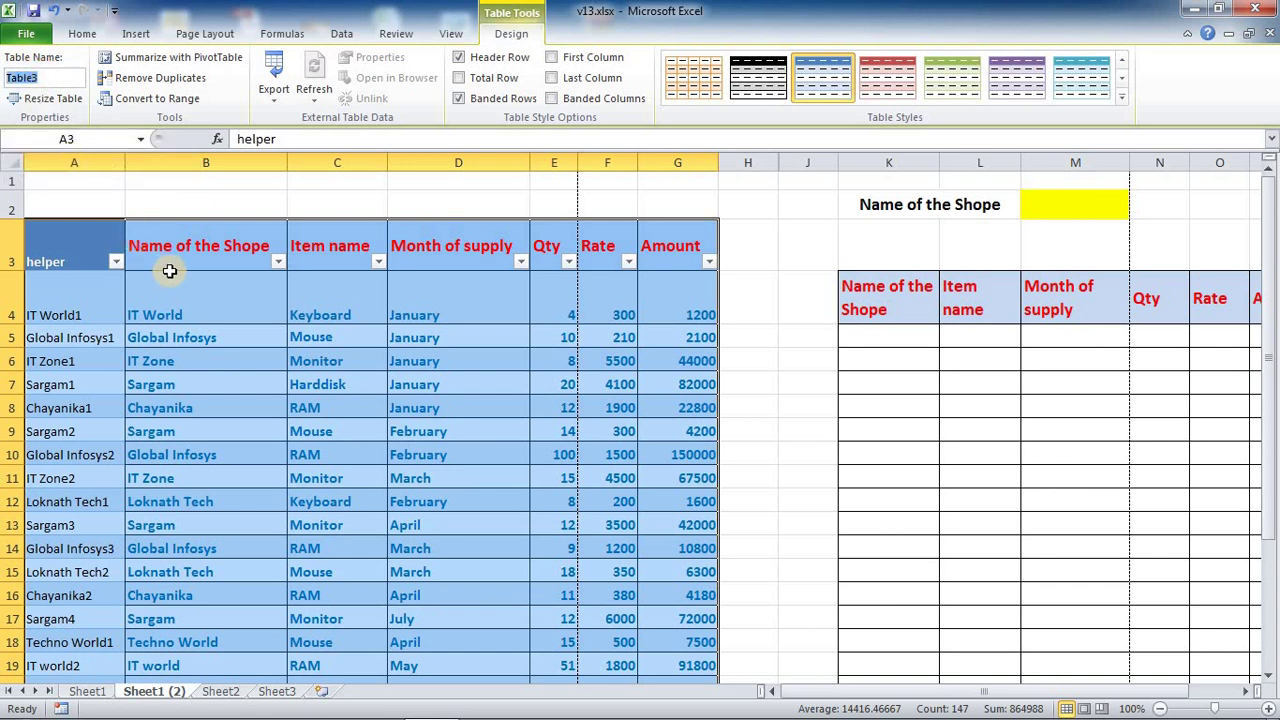
pyautogui.write('d')
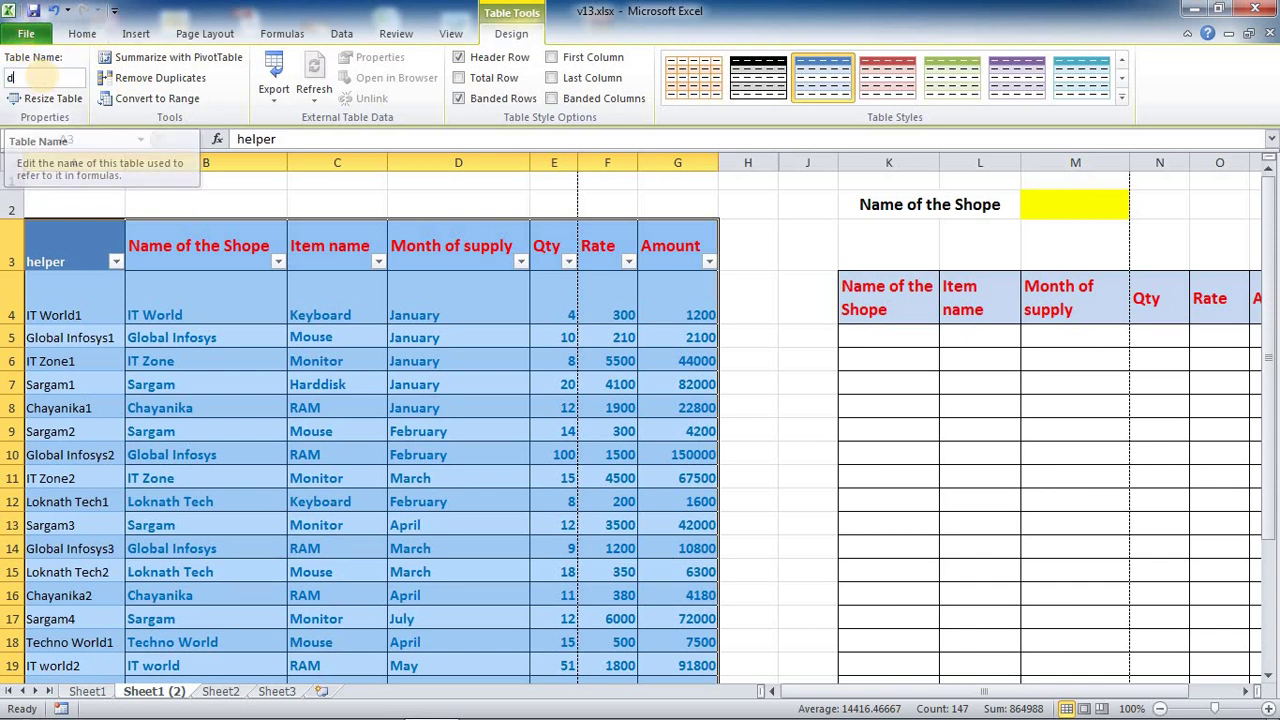
pyautogui.write('ata')
pyautogui.press('Return')
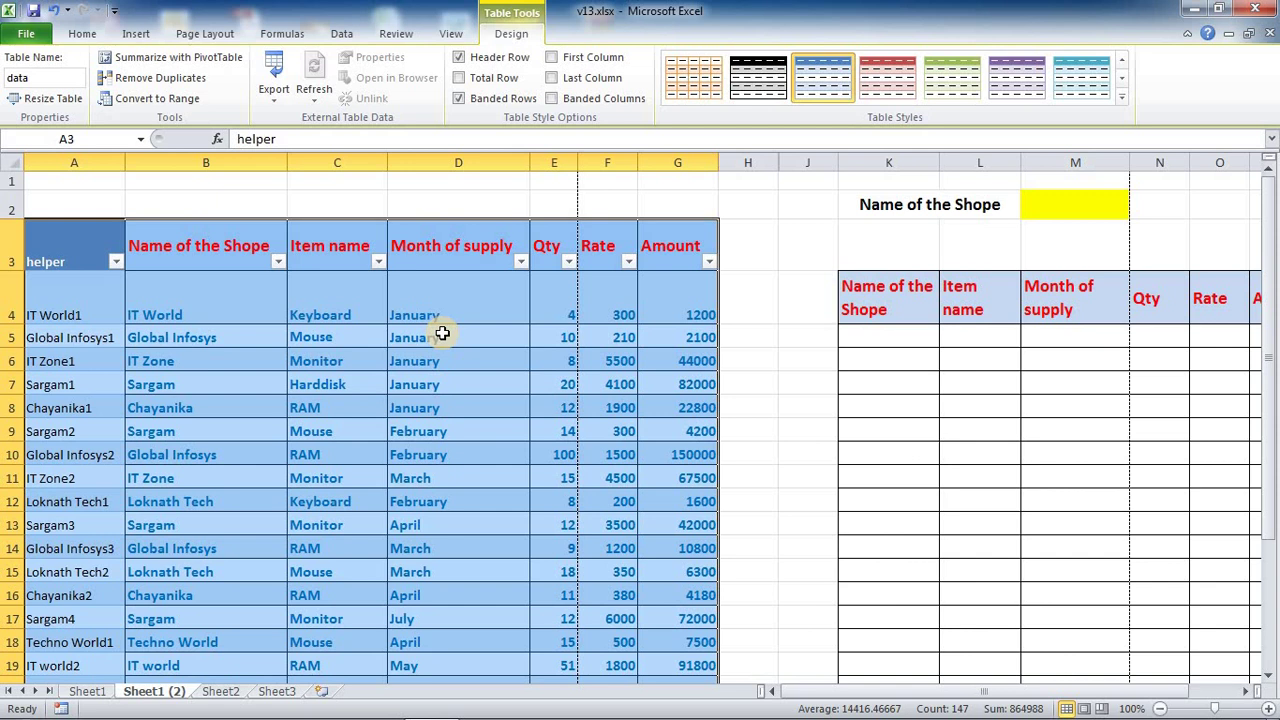
pyautogui.click(420, 384)
pyautogui.moveTo(945, 691); pyautogui.dragTo(897, 700)
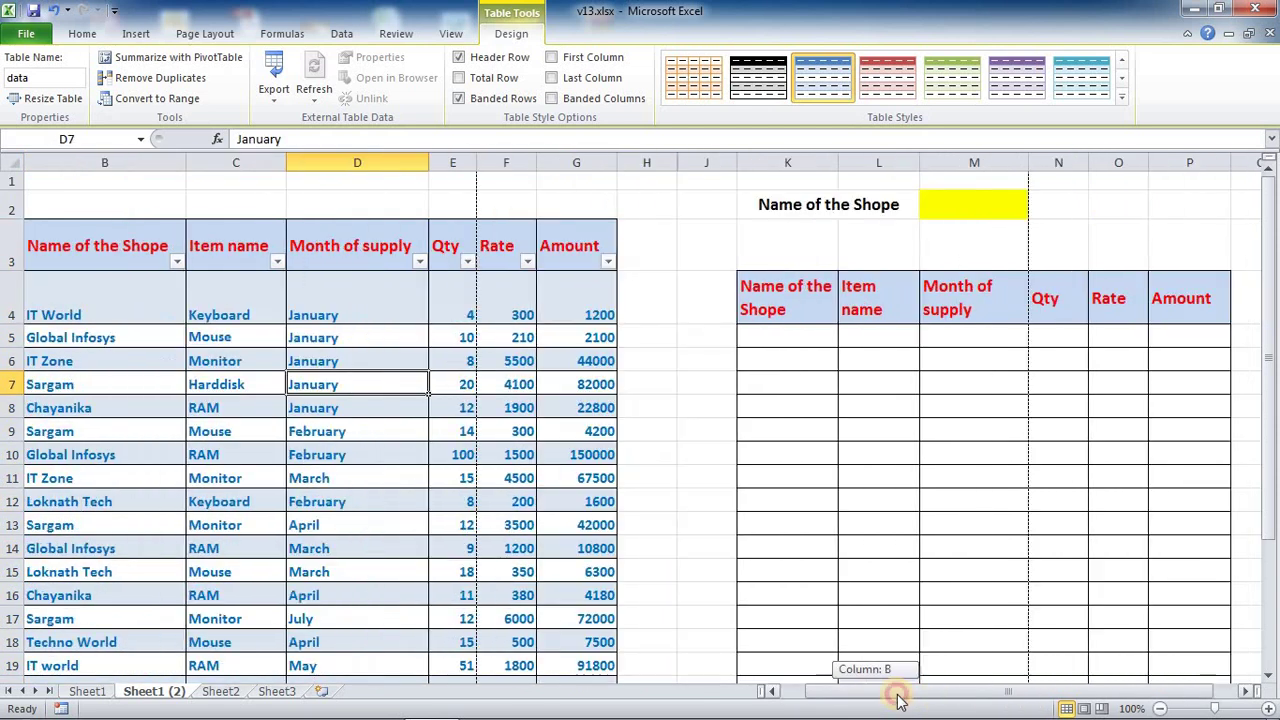
# Put 'Sl no.' in J4 and fill serial numbers 1 through 18 down column J
pyautogui.click(688, 297)
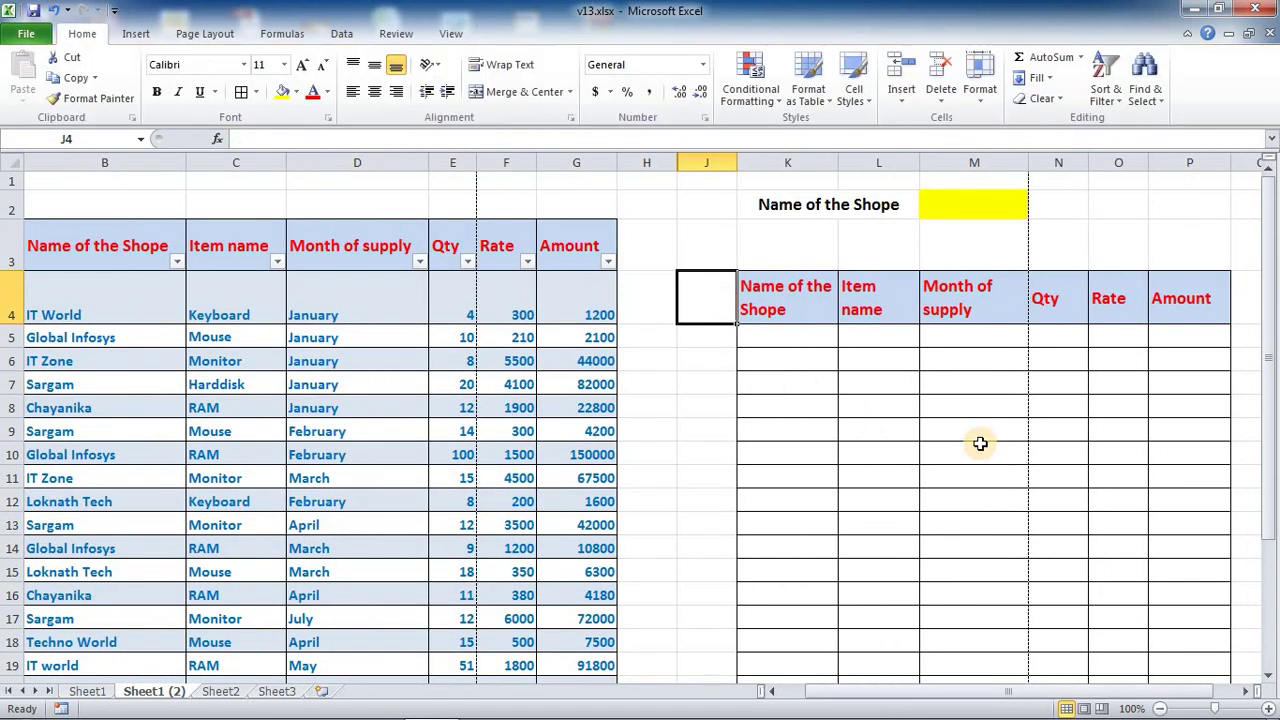
pyautogui.write('Sl no.')
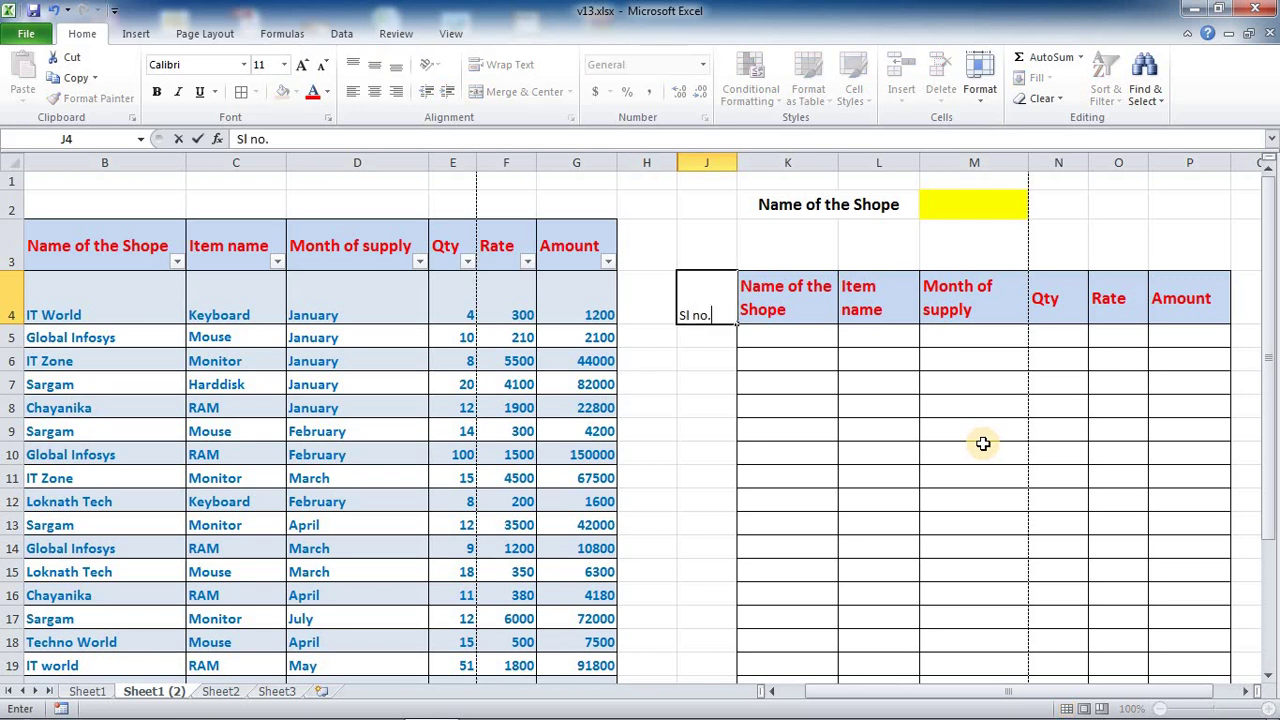
pyautogui.press('Return')
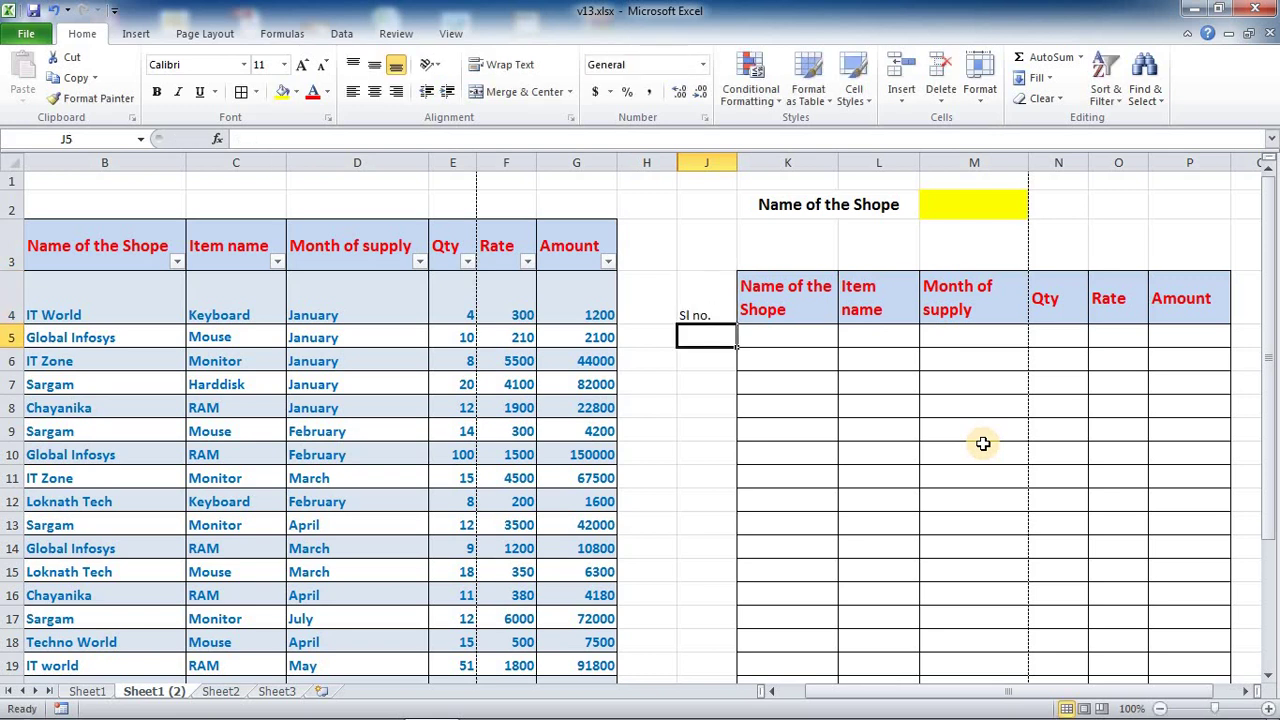
pyautogui.write('1')
pyautogui.press('Return')
pyautogui.write('2')
pyautogui.press('Return')
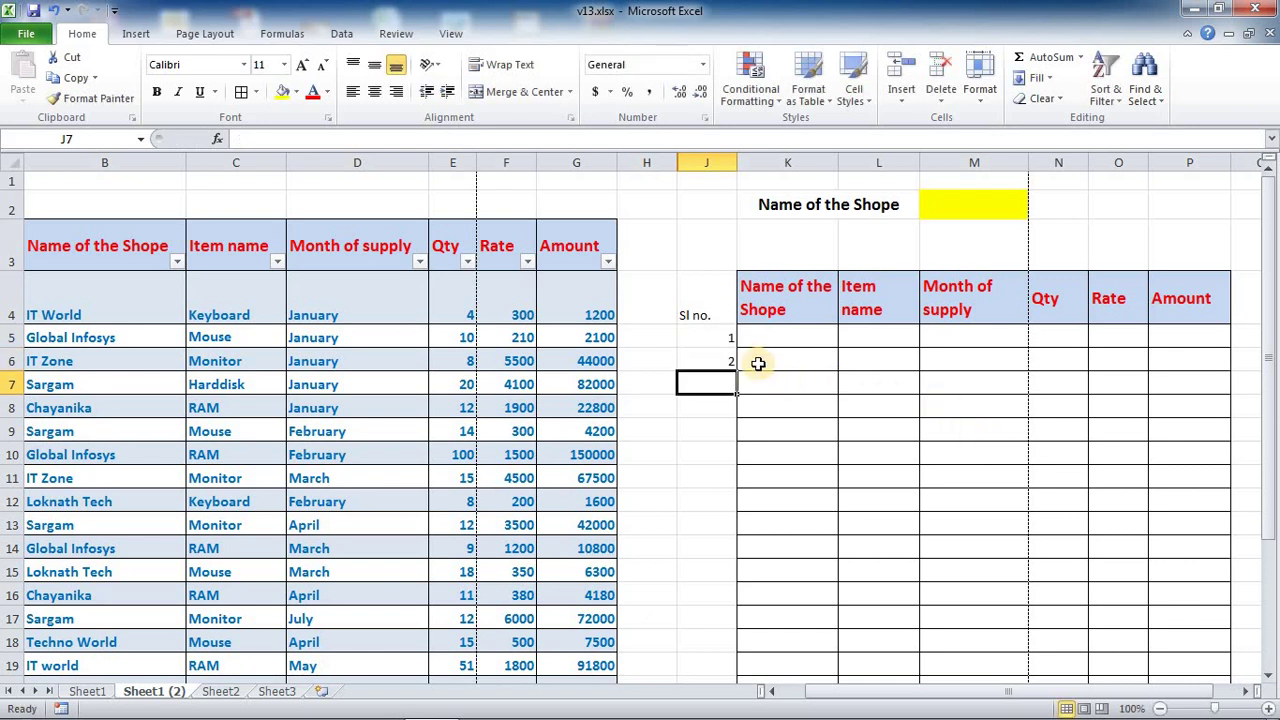
pyautogui.moveTo(726, 338); pyautogui.dragTo(726, 360)
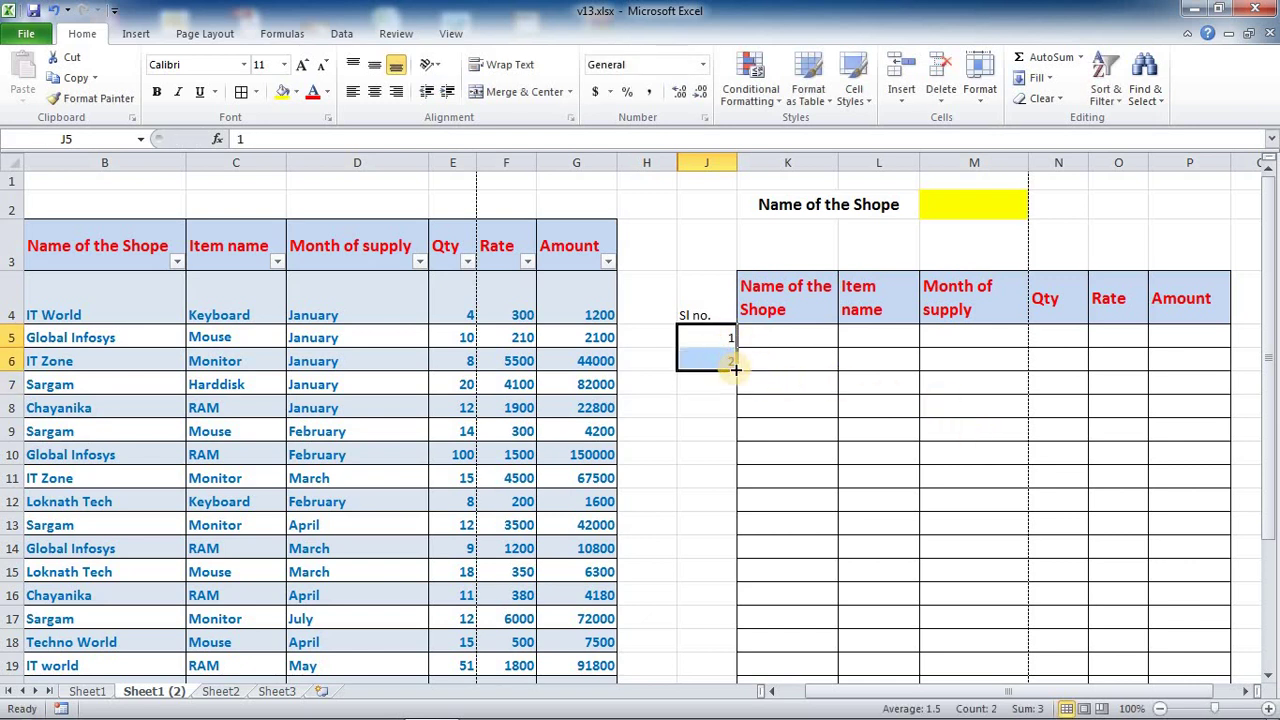
pyautogui.doubleClick(735, 369)
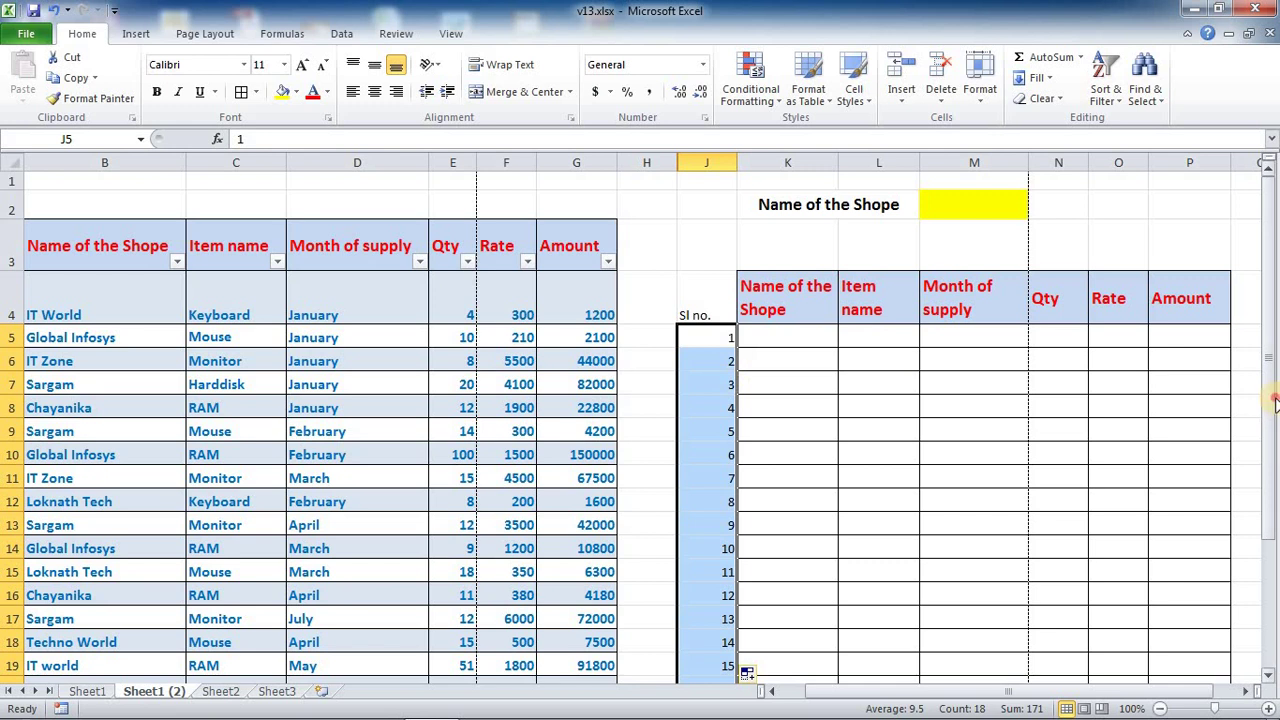
pyautogui.moveTo(1274, 400)
pyautogui.mouseDown()
pyautogui.moveTo(1276, 495)
pyautogui.moveTo(1272, 305)
pyautogui.mouseUp()
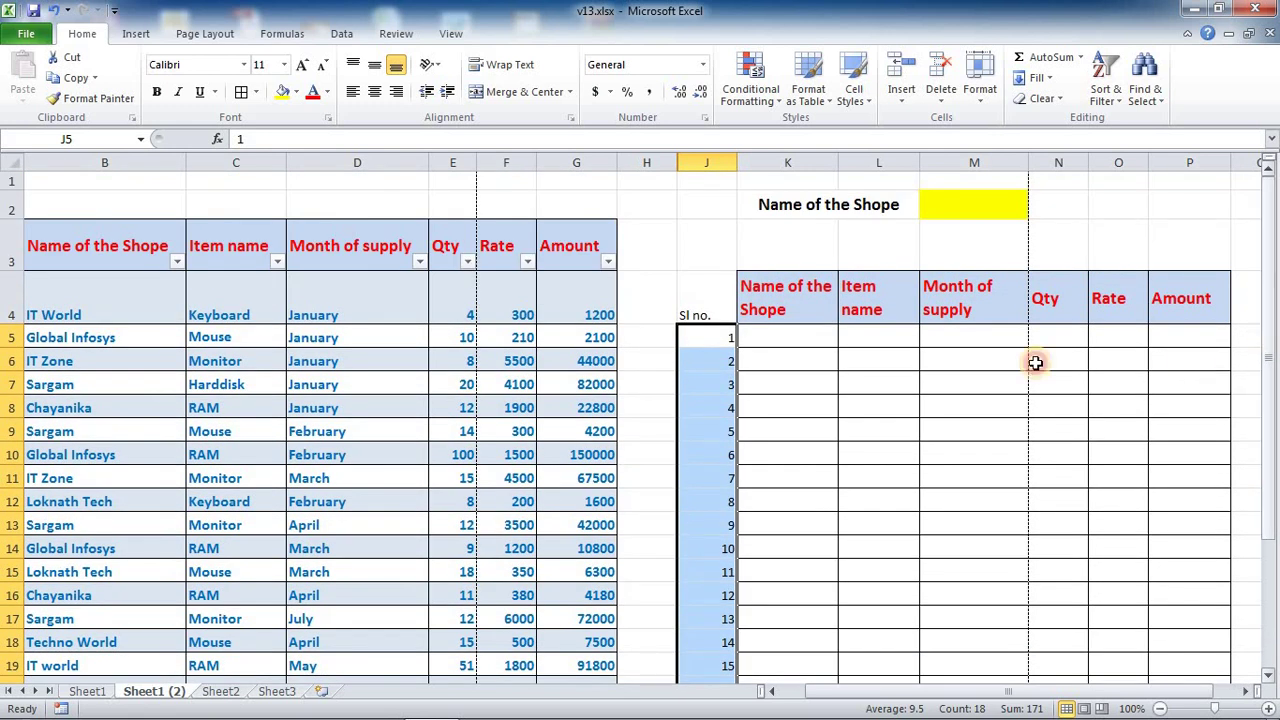
# Widen column K and begin =VLOOKUP($M$2&J5, in K5
pyautogui.click(830, 336)
pyautogui.moveTo(838, 162); pyautogui.dragTo(865, 162)
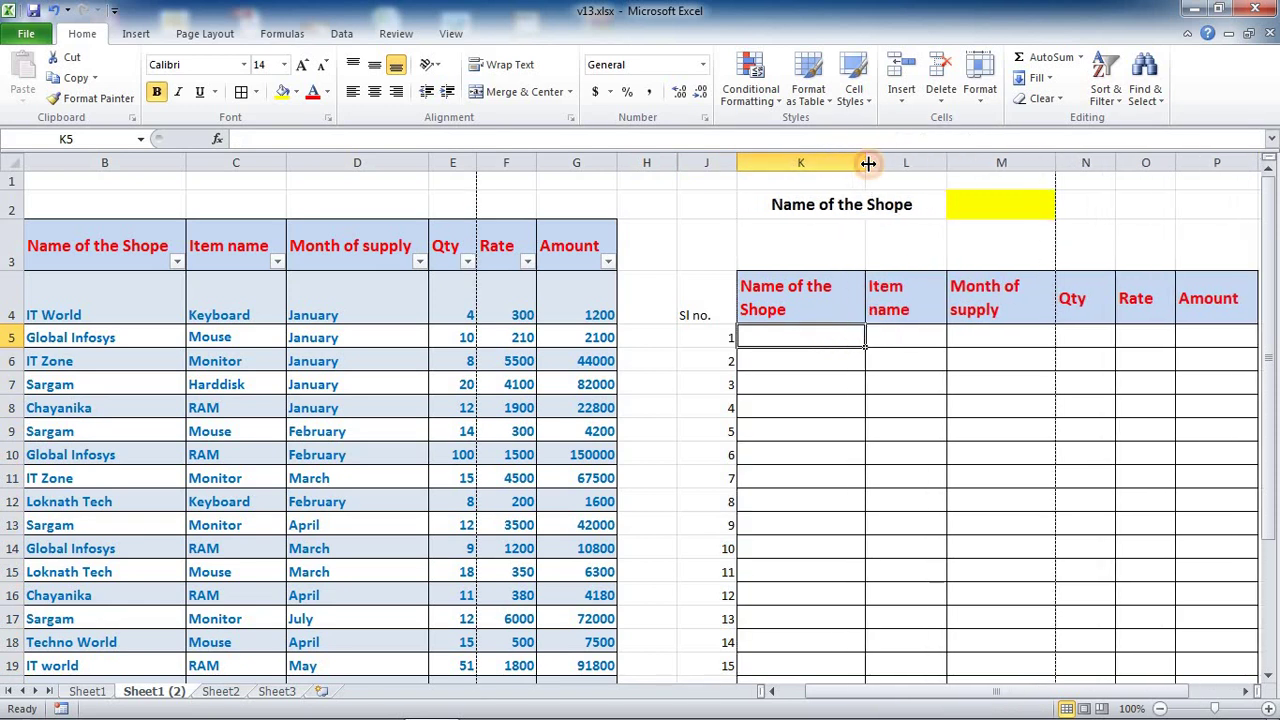
pyautogui.write('=')
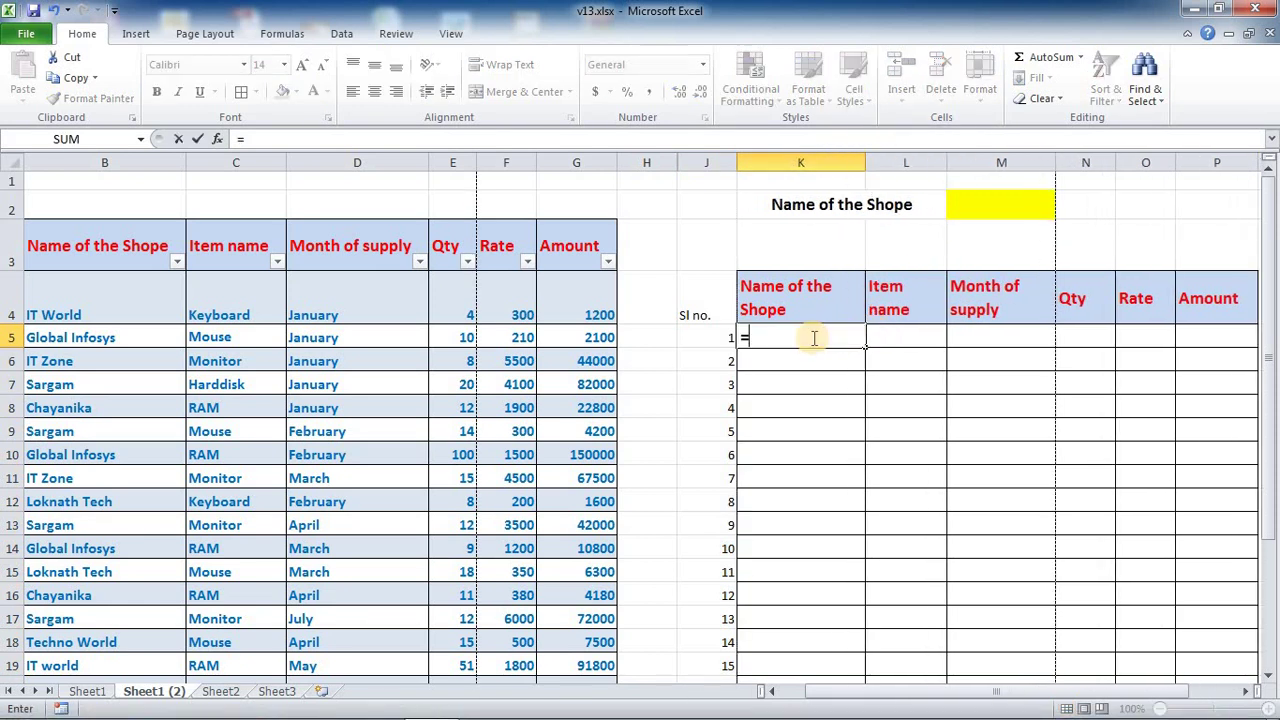
pyautogui.write('vlook')
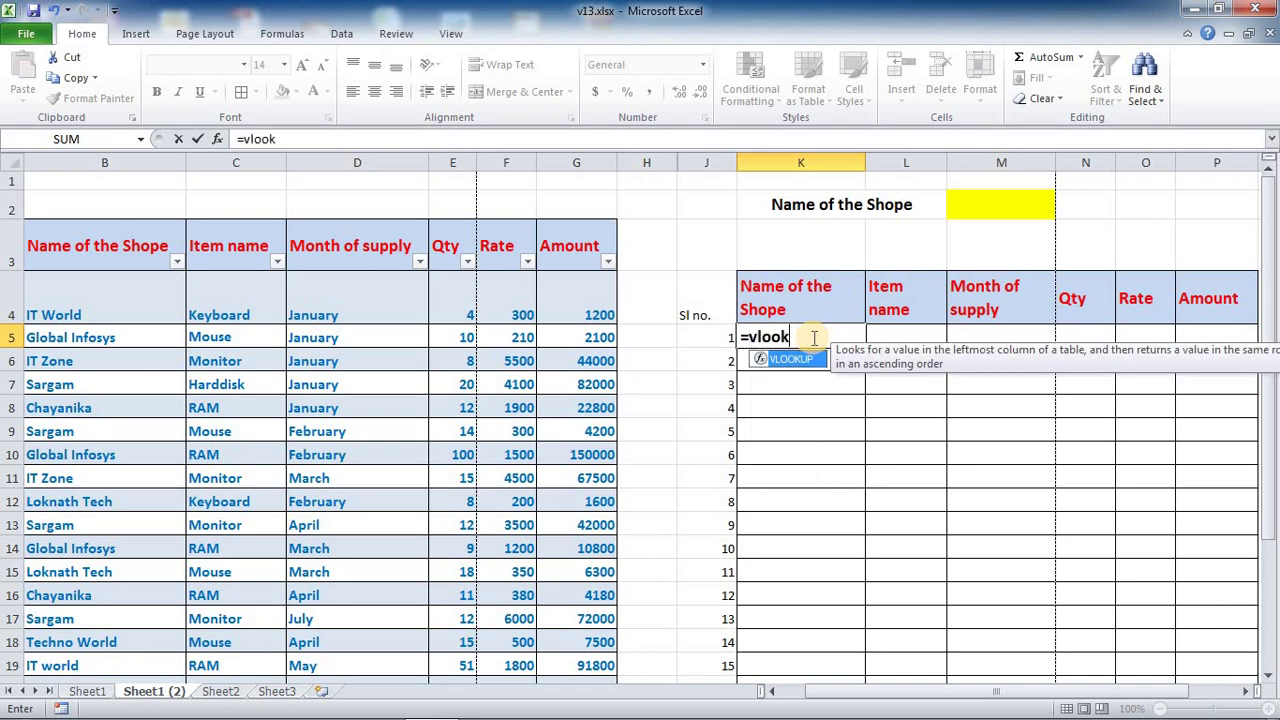
pyautogui.press('Tab')
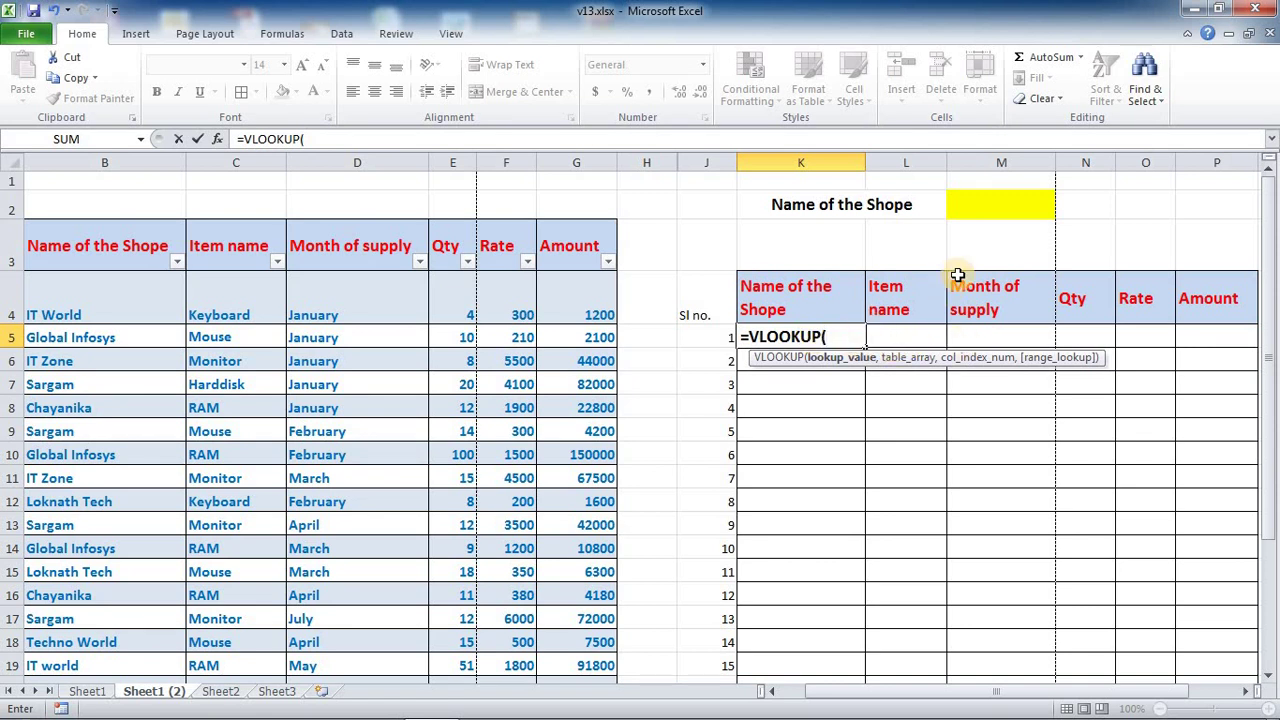
pyautogui.click(981, 204)
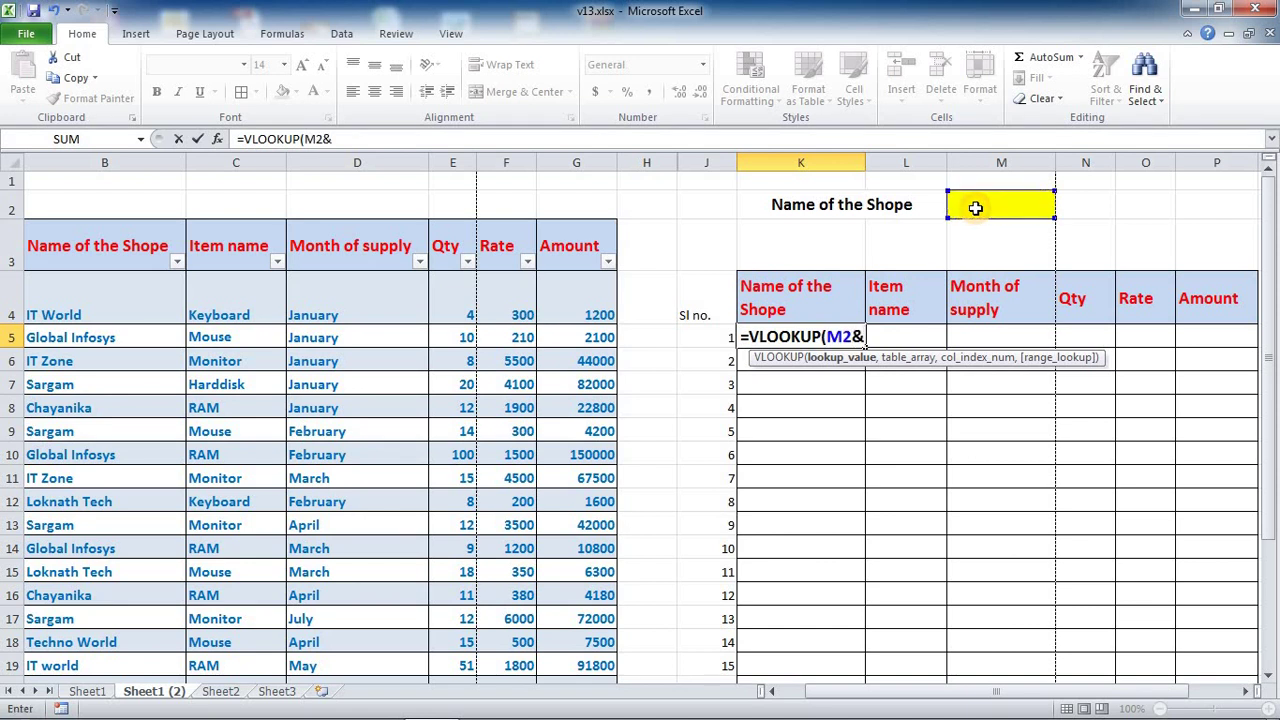
pyautogui.click(724, 337)
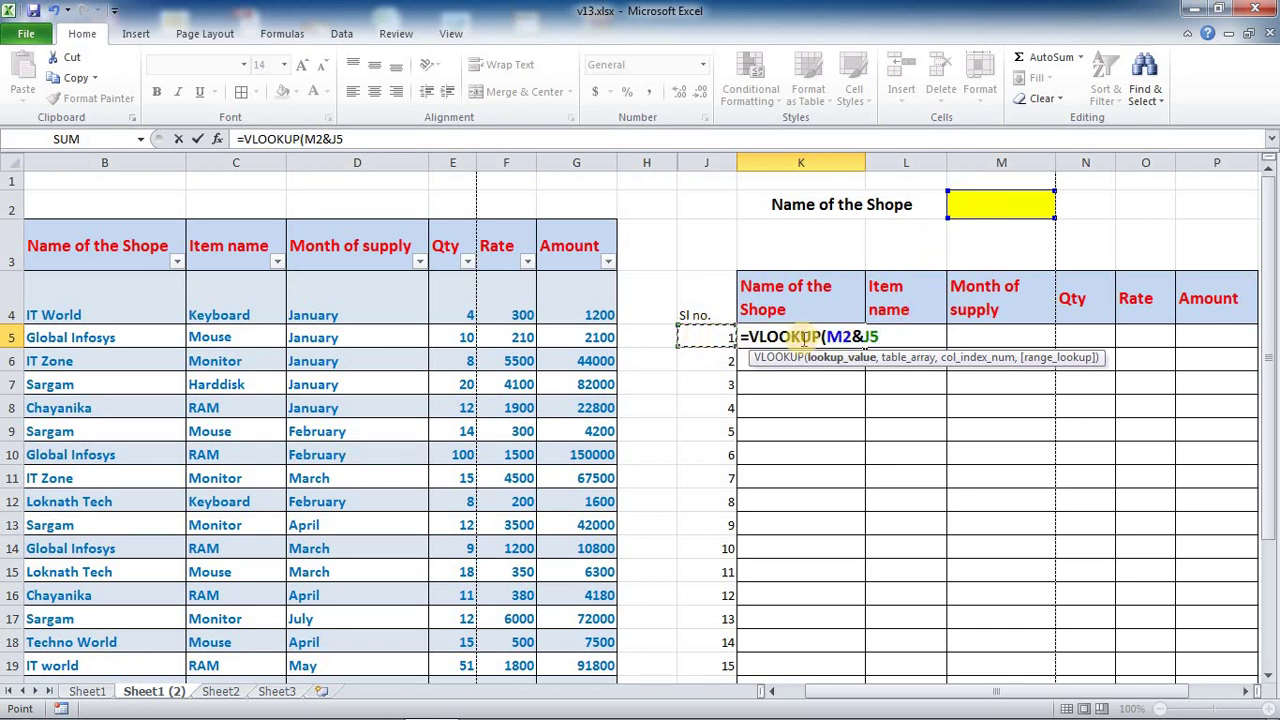
pyautogui.moveTo(827, 336); pyautogui.dragTo(852, 337)
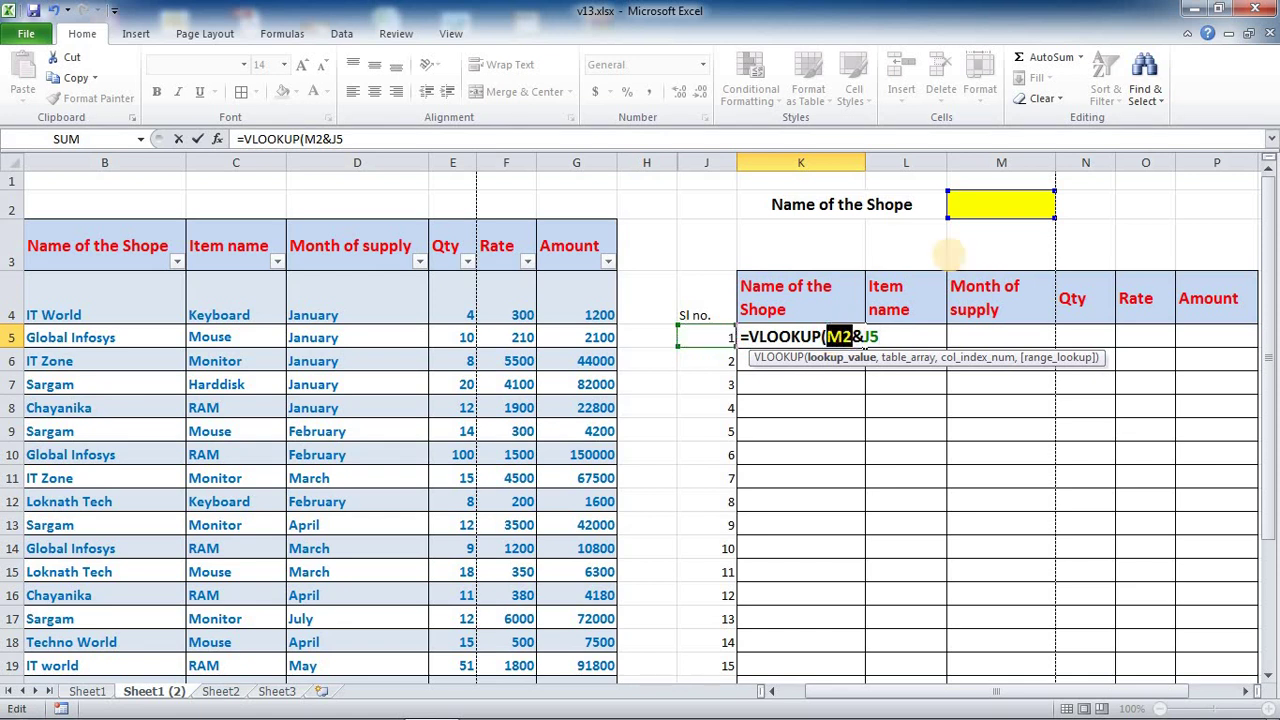
pyautogui.press('F4')
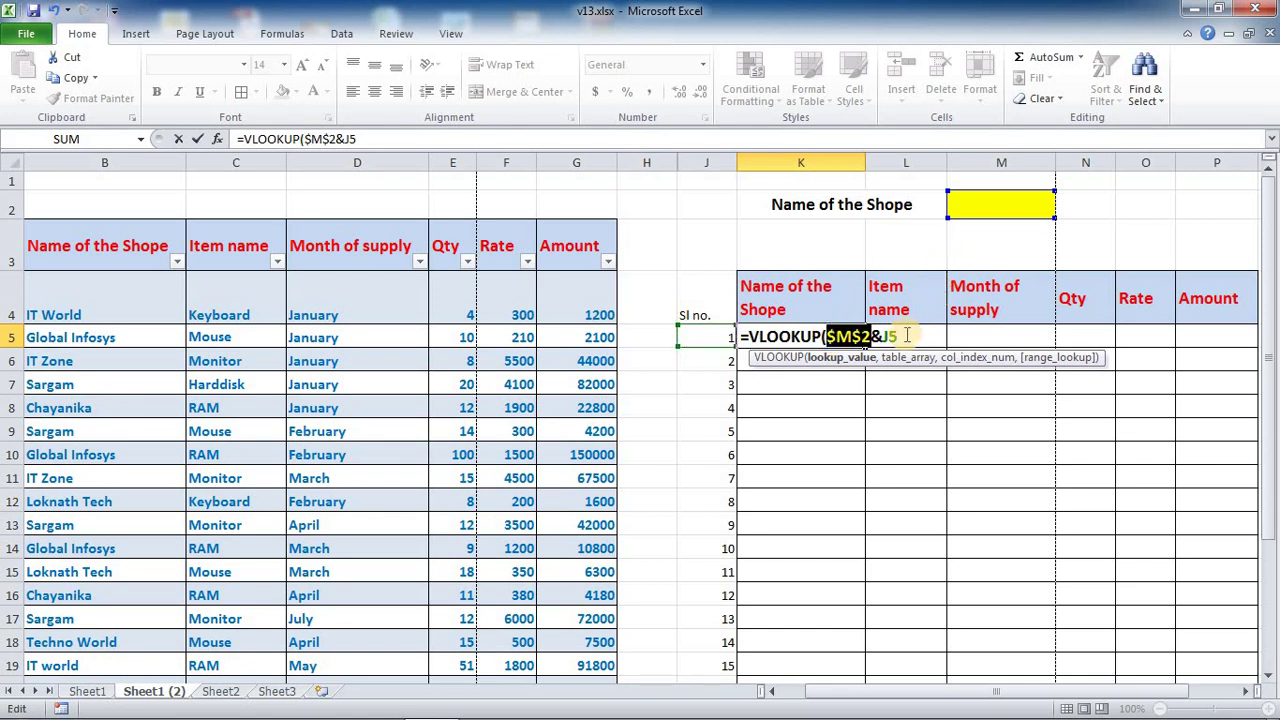
pyautogui.click(905, 336)
pyautogui.write(',')
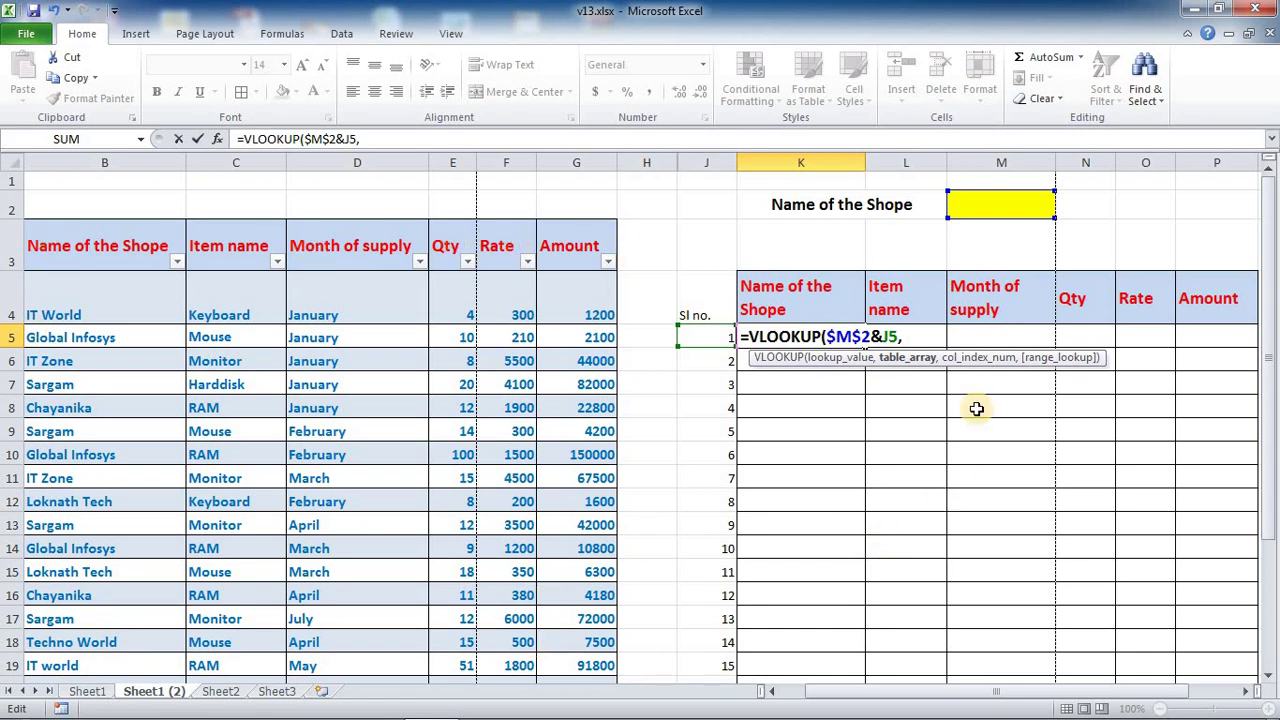
# Complete the K5 VLOOKUP with table 'data', column 2 and FALSE for exact match
pyautogui.moveTo(42, 252)
pyautogui.mouseDown()
pyautogui.moveTo(338, 476)
pyautogui.moveTo(458, 478)
pyautogui.mouseUp()
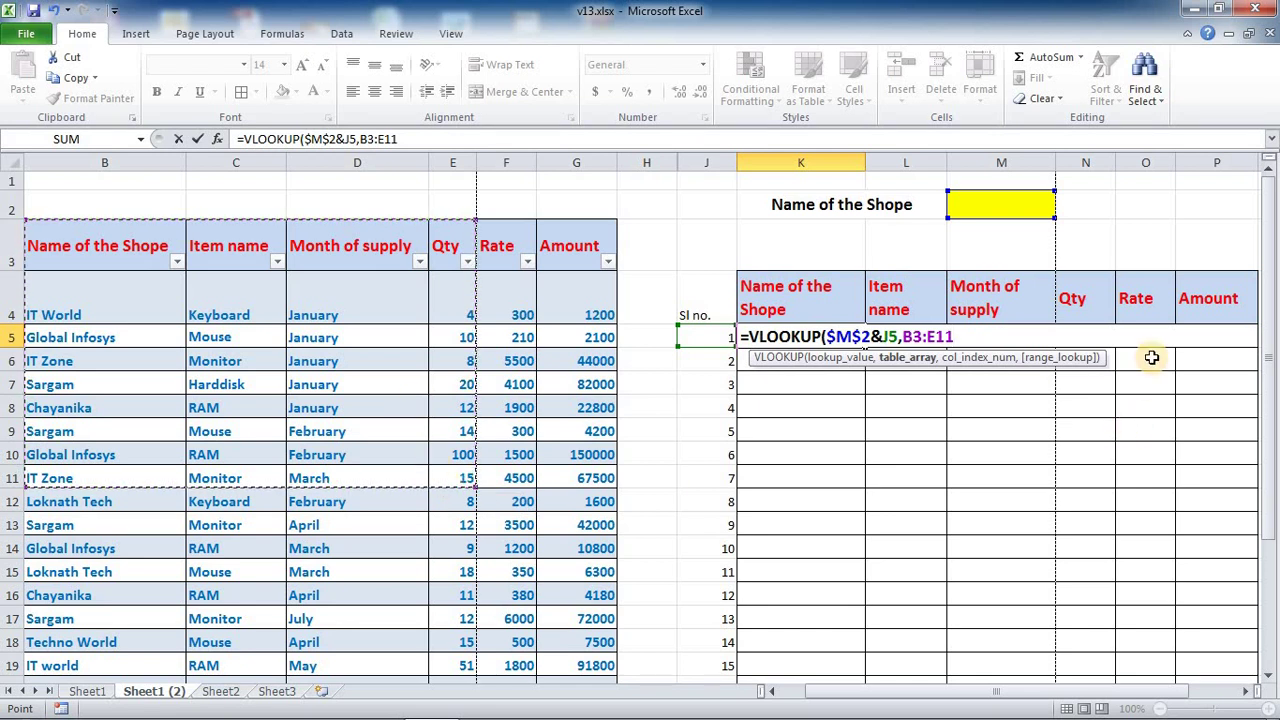
pyautogui.press('BackSpace')
pyautogui.press('BackSpace')
pyautogui.press('BackSpace')
pyautogui.press('BackSpace')
pyautogui.press('BackSpace')
pyautogui.press('BackSpace')
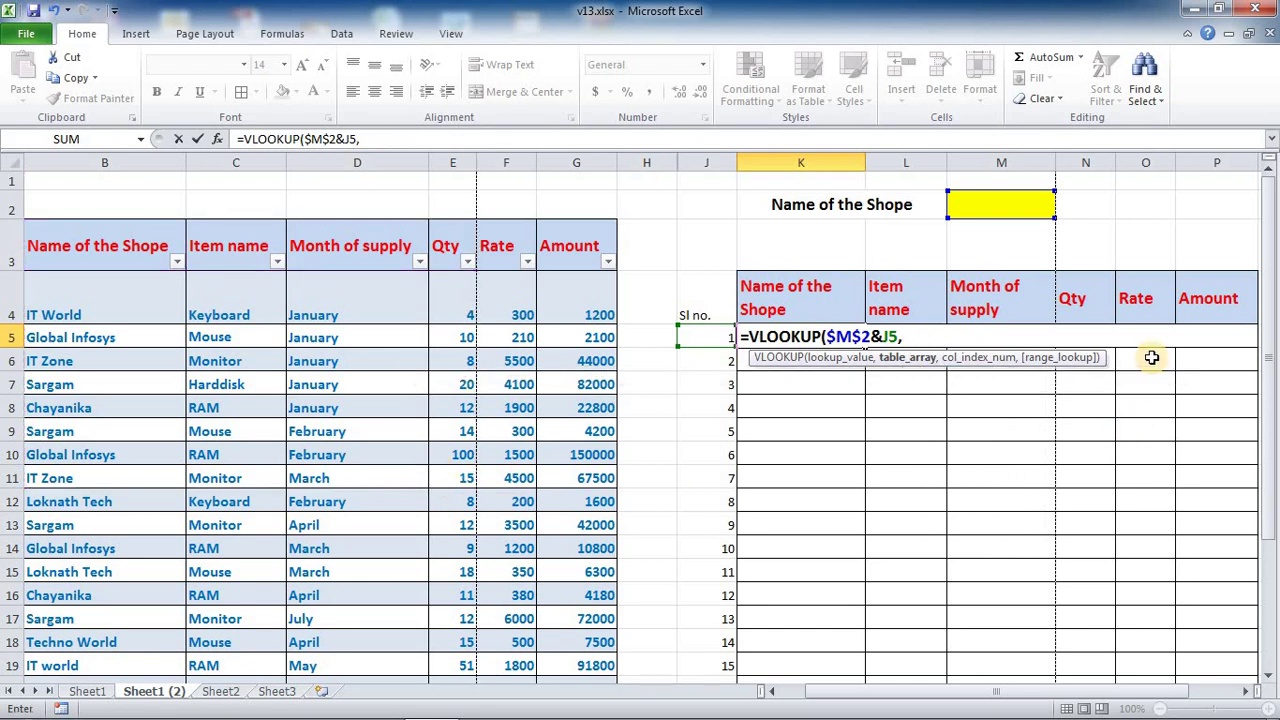
pyautogui.write('data')
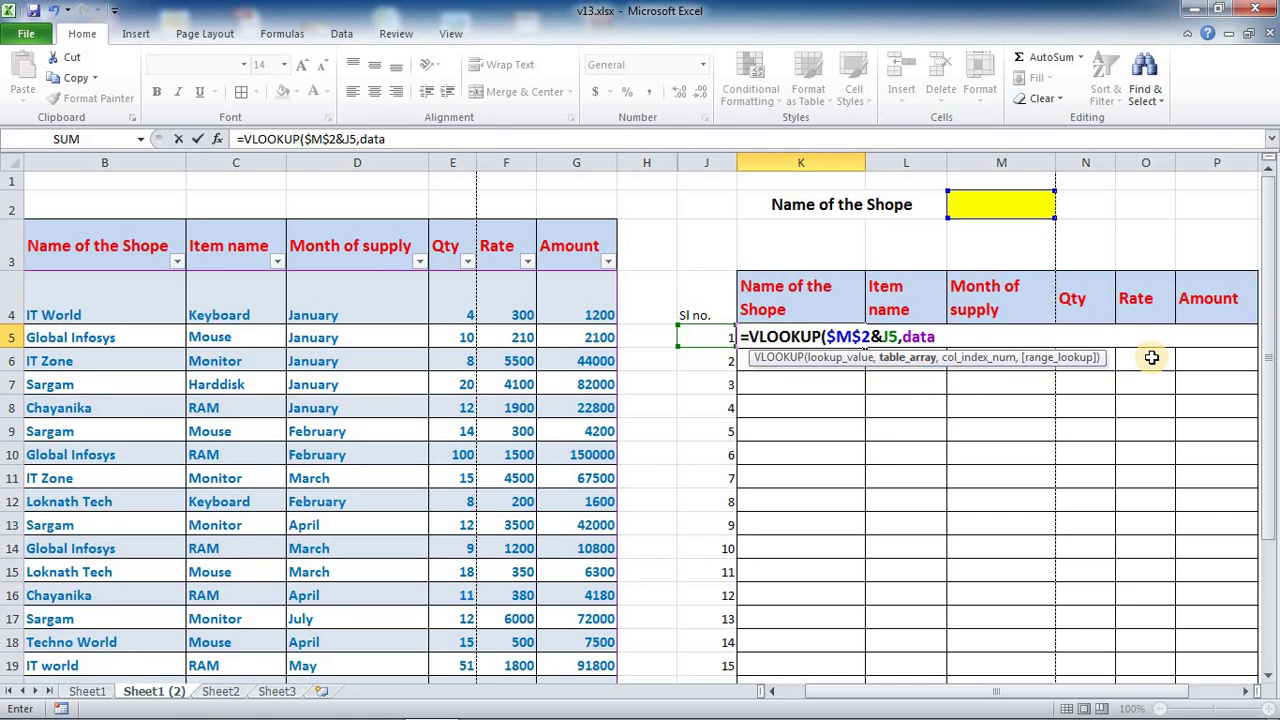
pyautogui.write(',')
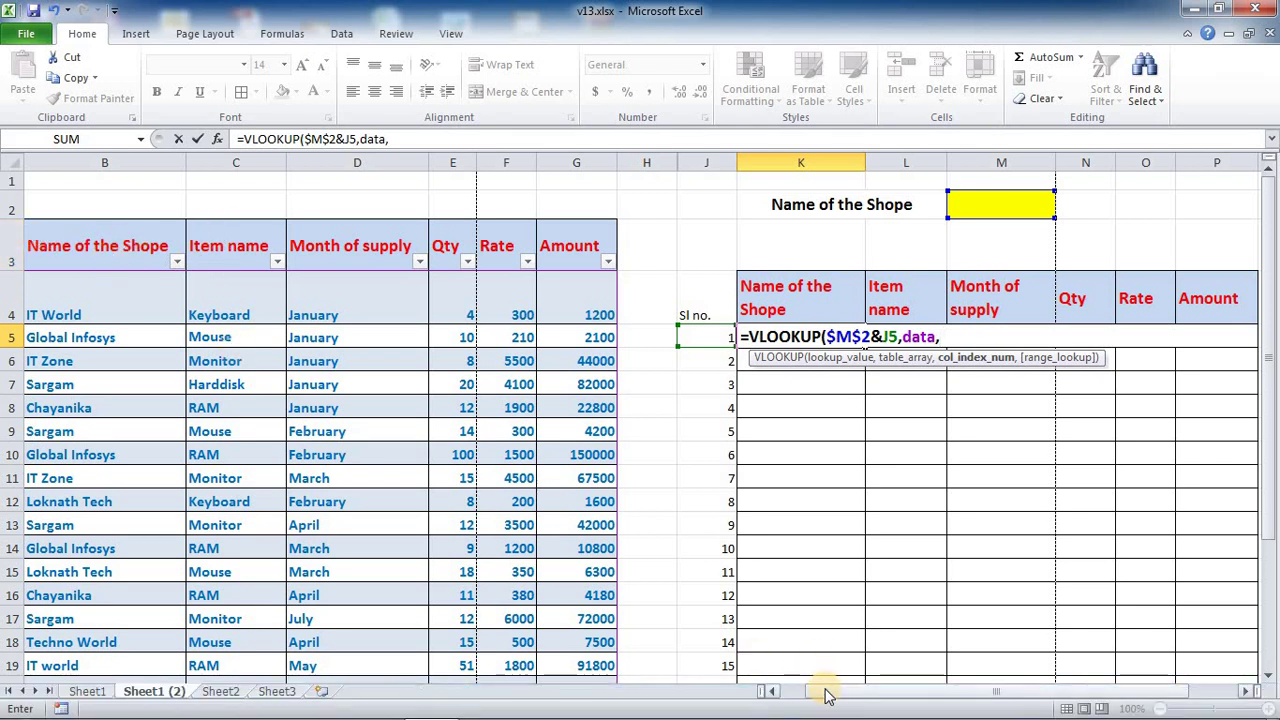
pyautogui.moveTo(826, 693); pyautogui.dragTo(805, 693)
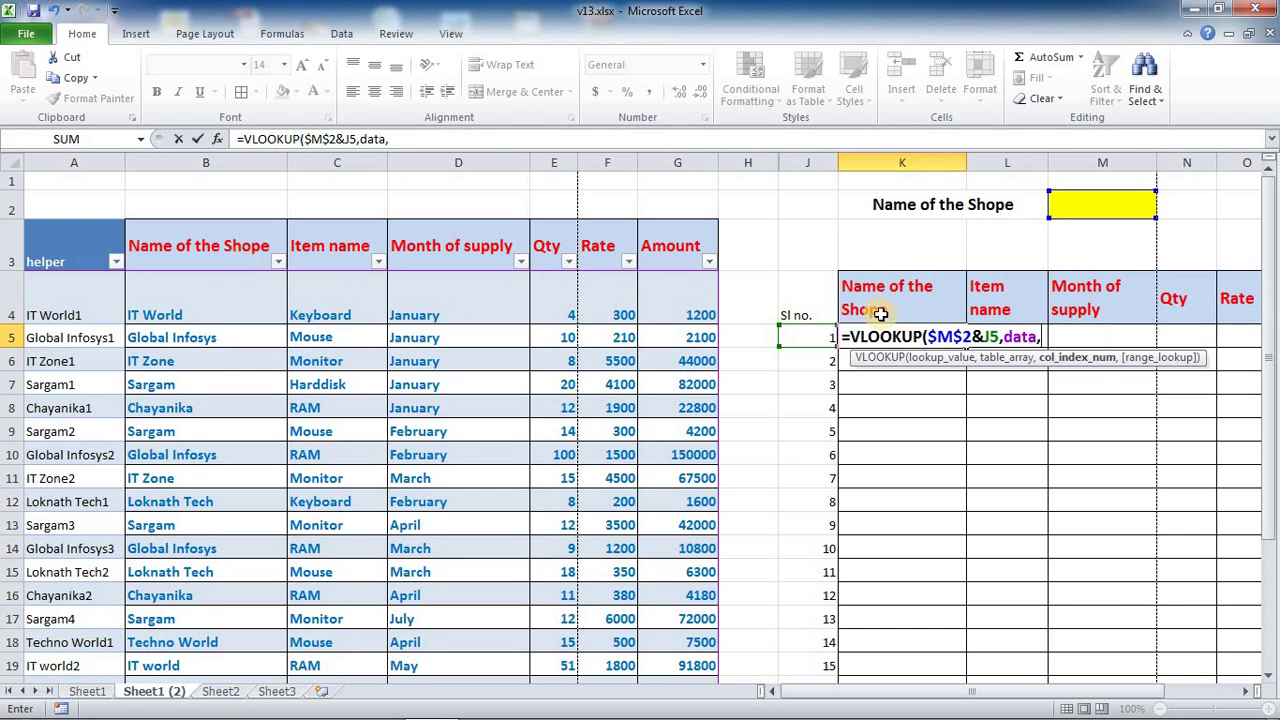
pyautogui.write('2,')
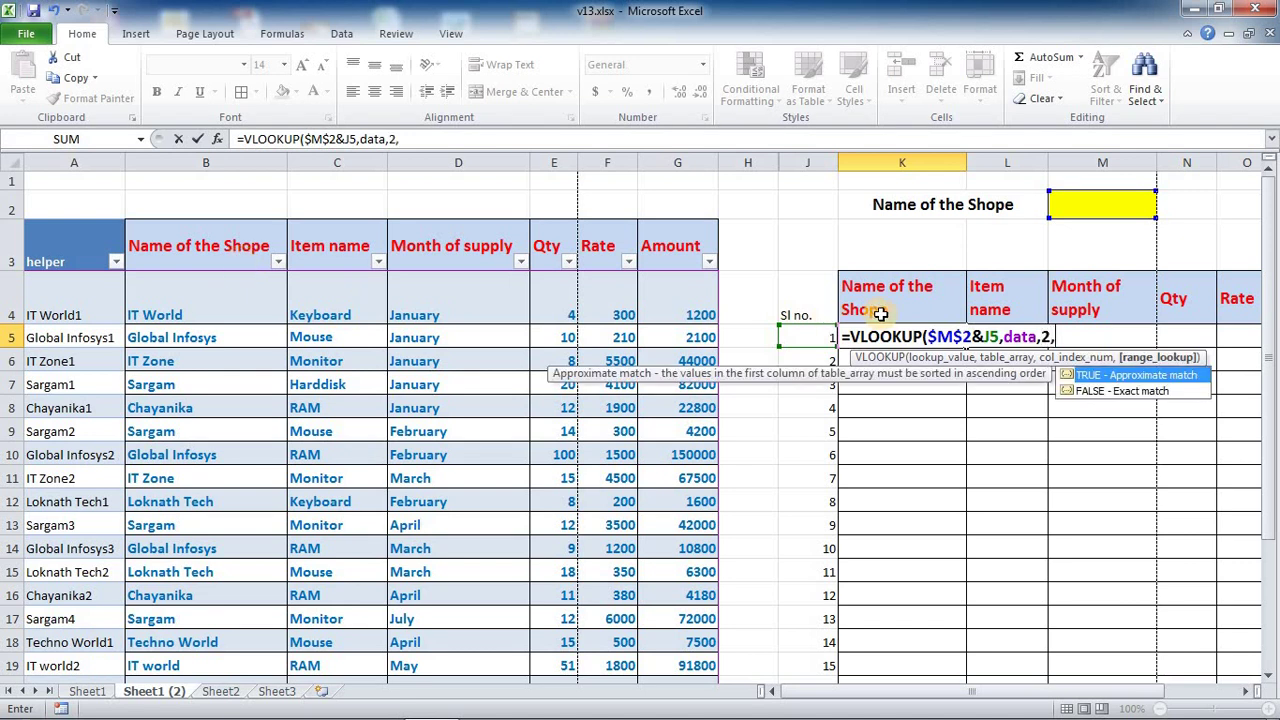
pyautogui.press('Down')
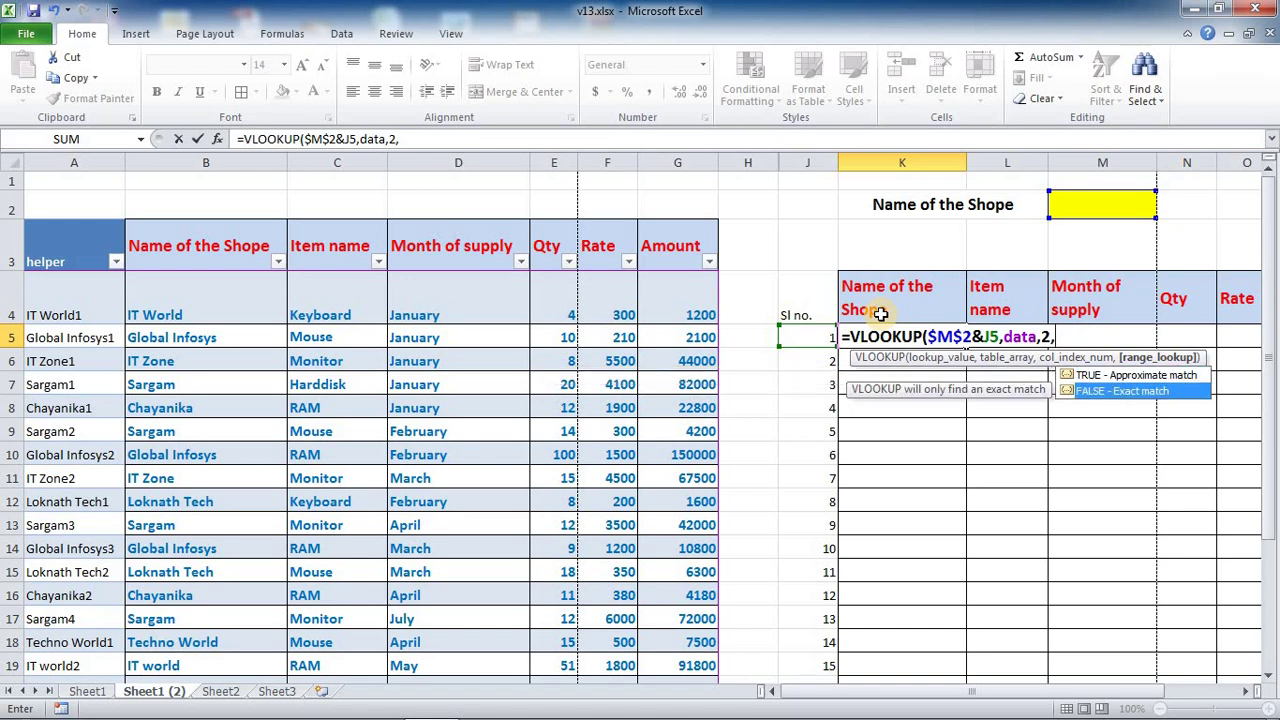
pyautogui.press('Tab')
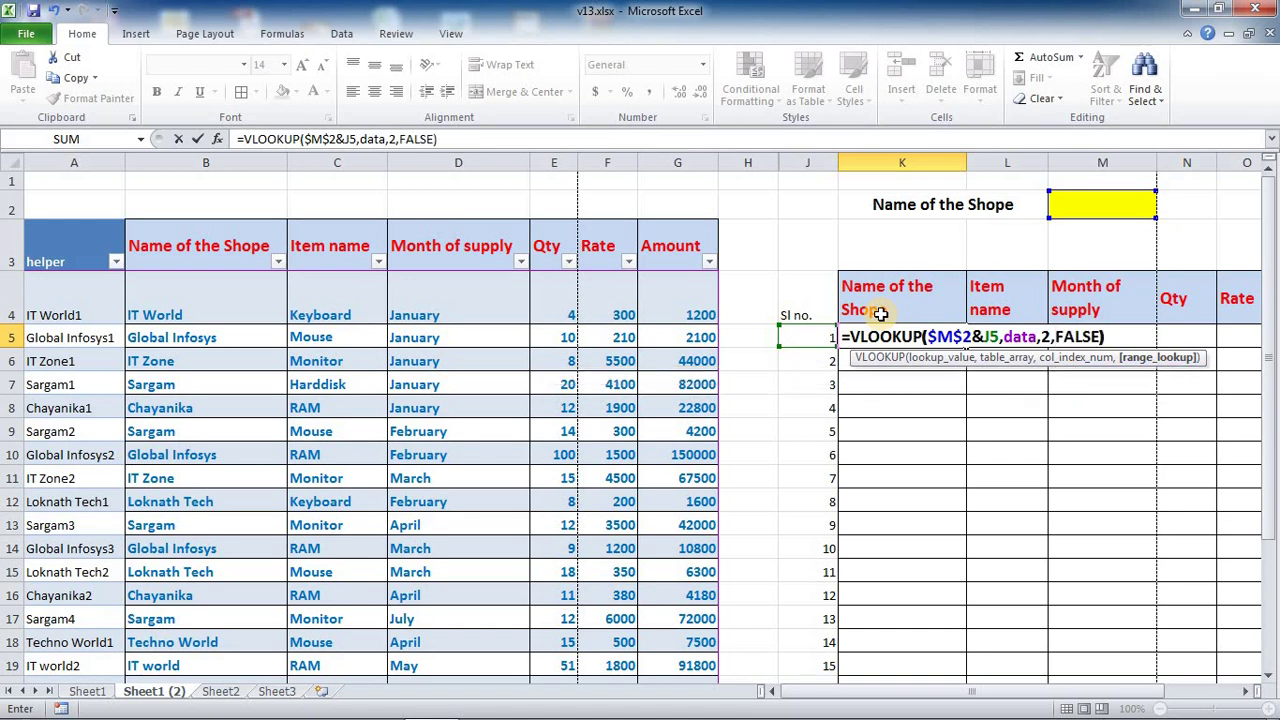
# Commit the K5 VLOOKUP and enter 'it world' as the shop name in M2
pyautogui.moveTo(1003, 337); pyautogui.dragTo(930, 330)
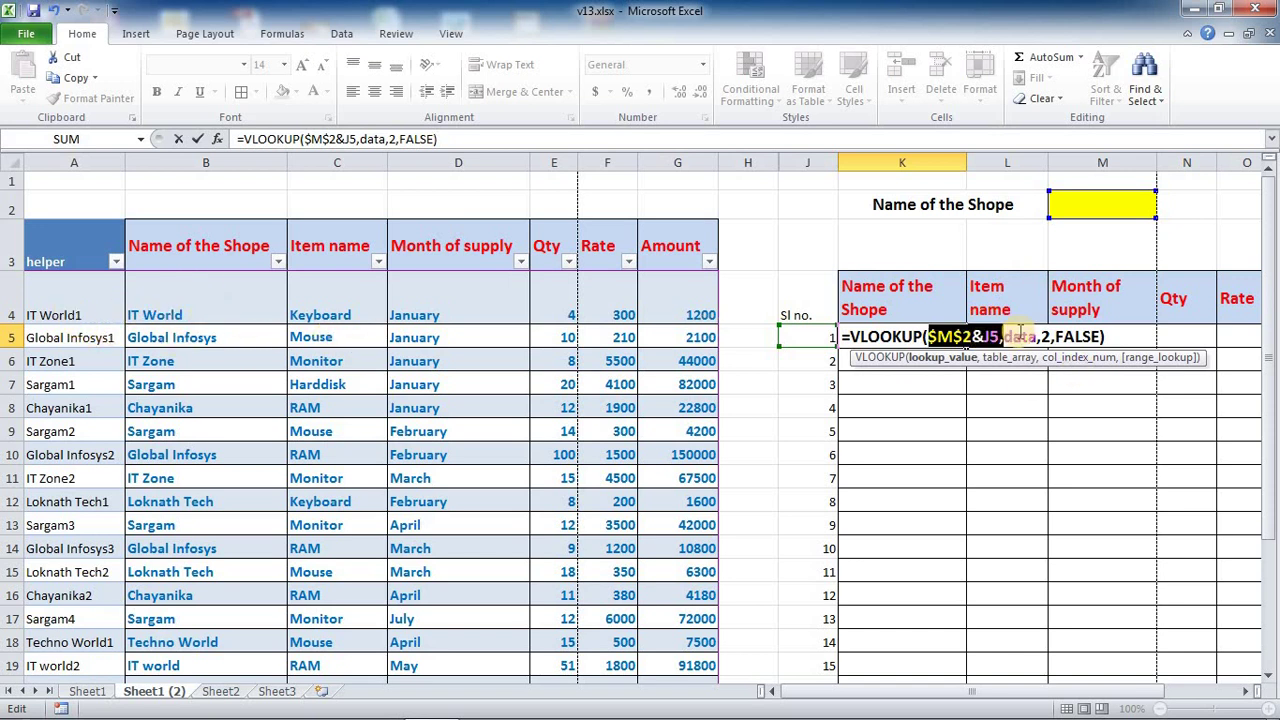
pyautogui.press('Return')
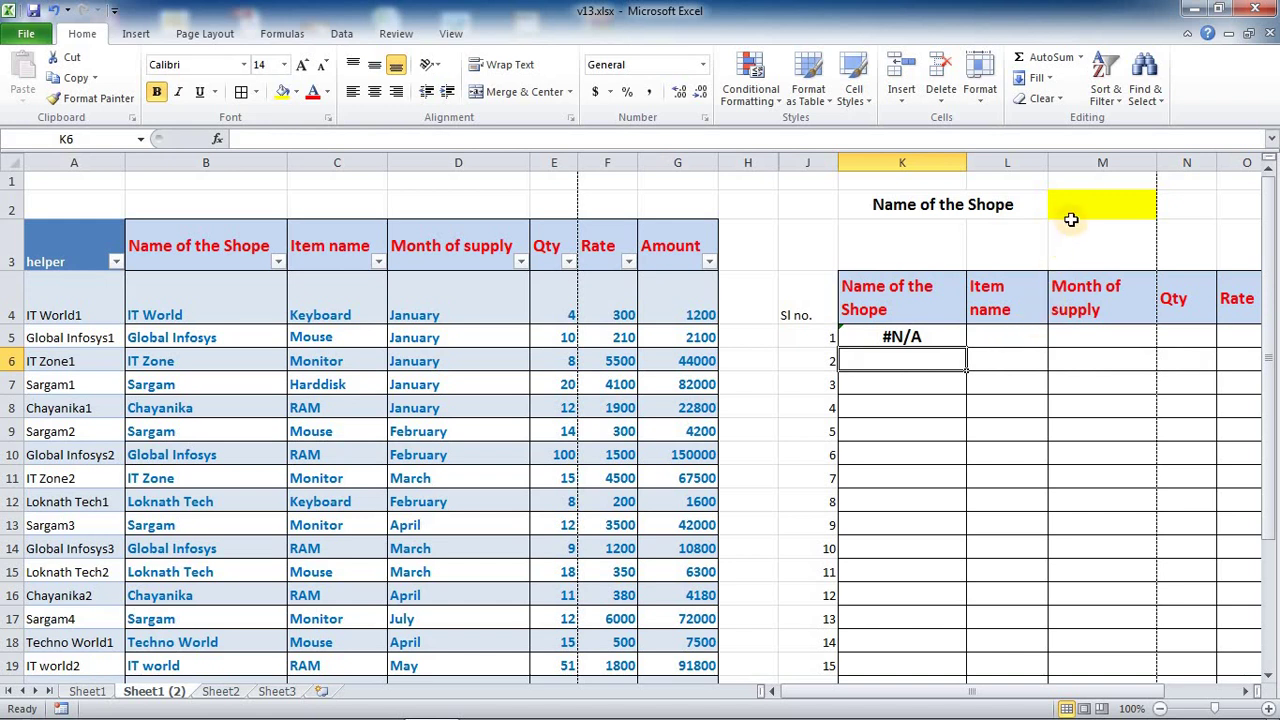
pyautogui.click(1068, 212)
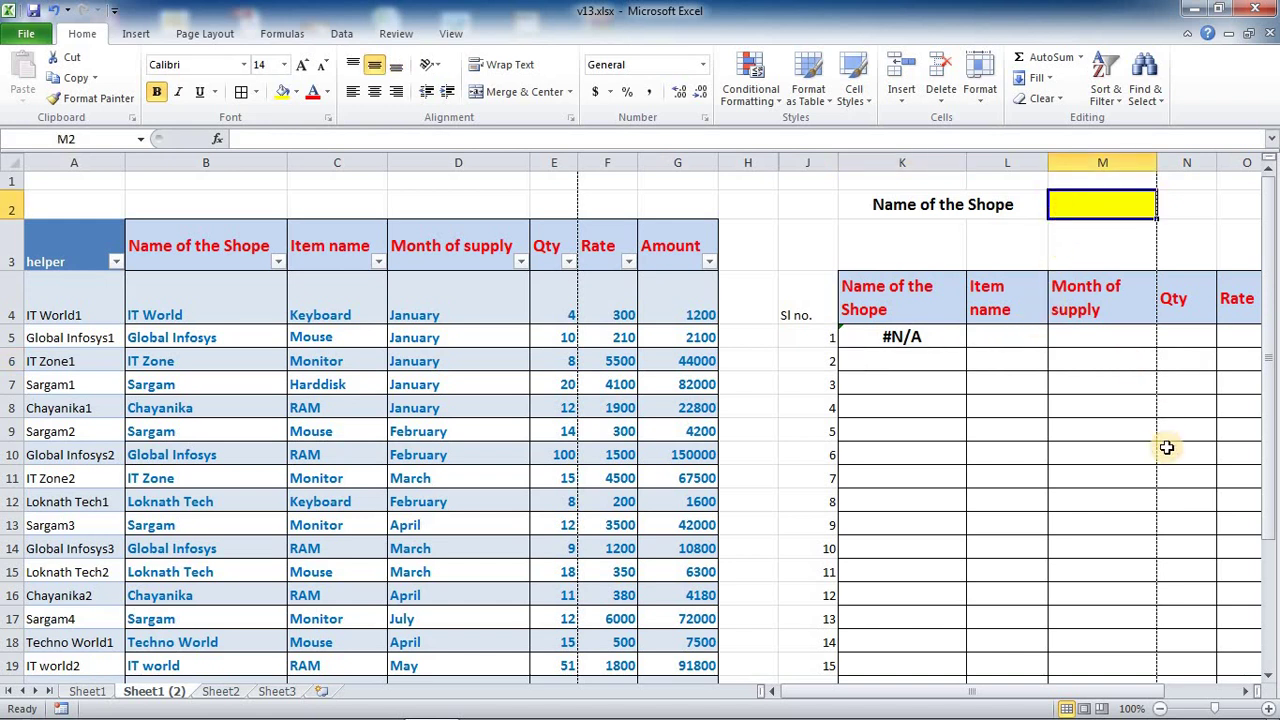
pyautogui.write('it world')
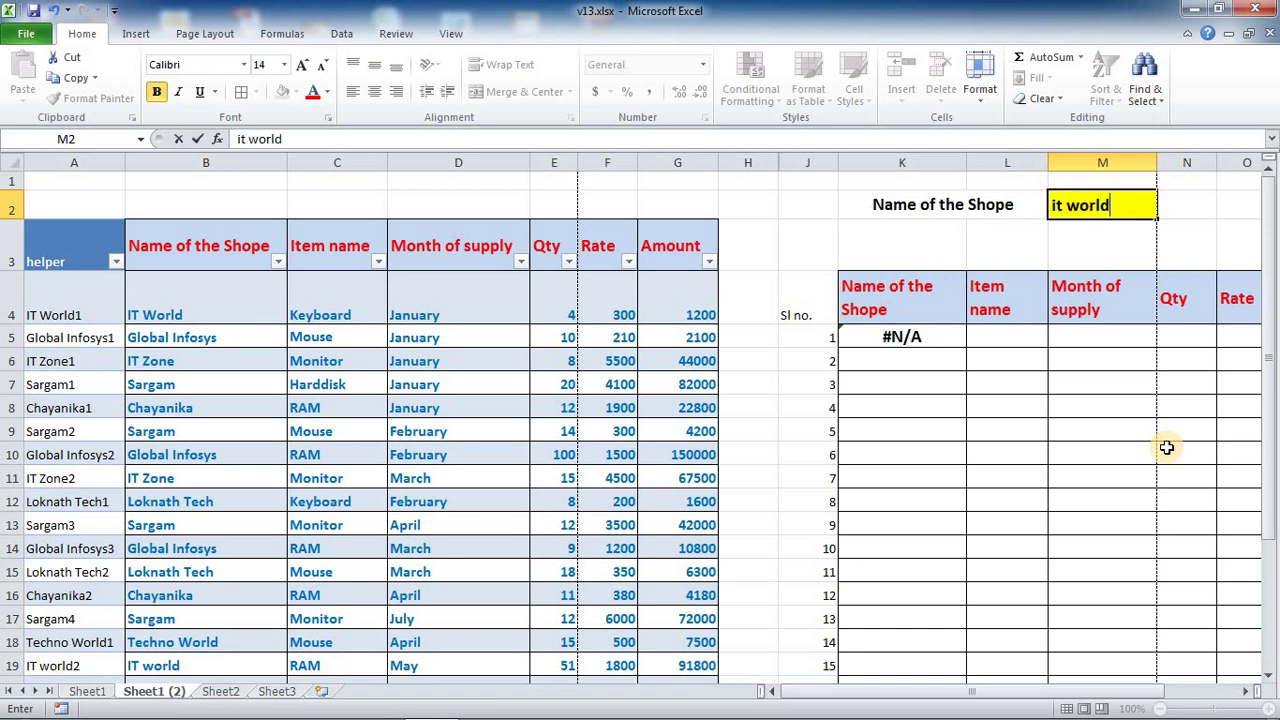
pyautogui.press('Return')
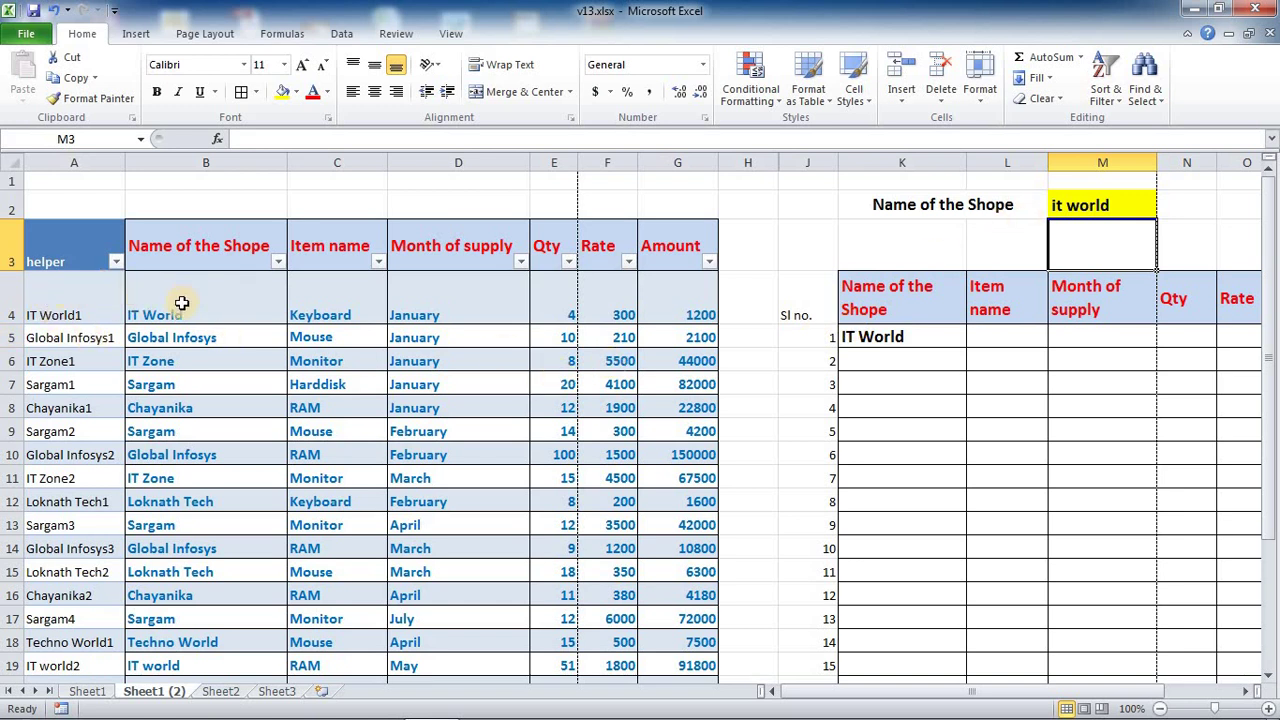
# Fill the K5 lookup down to K8, returning IT World, IT world and two #N/A
pyautogui.click(905, 337)
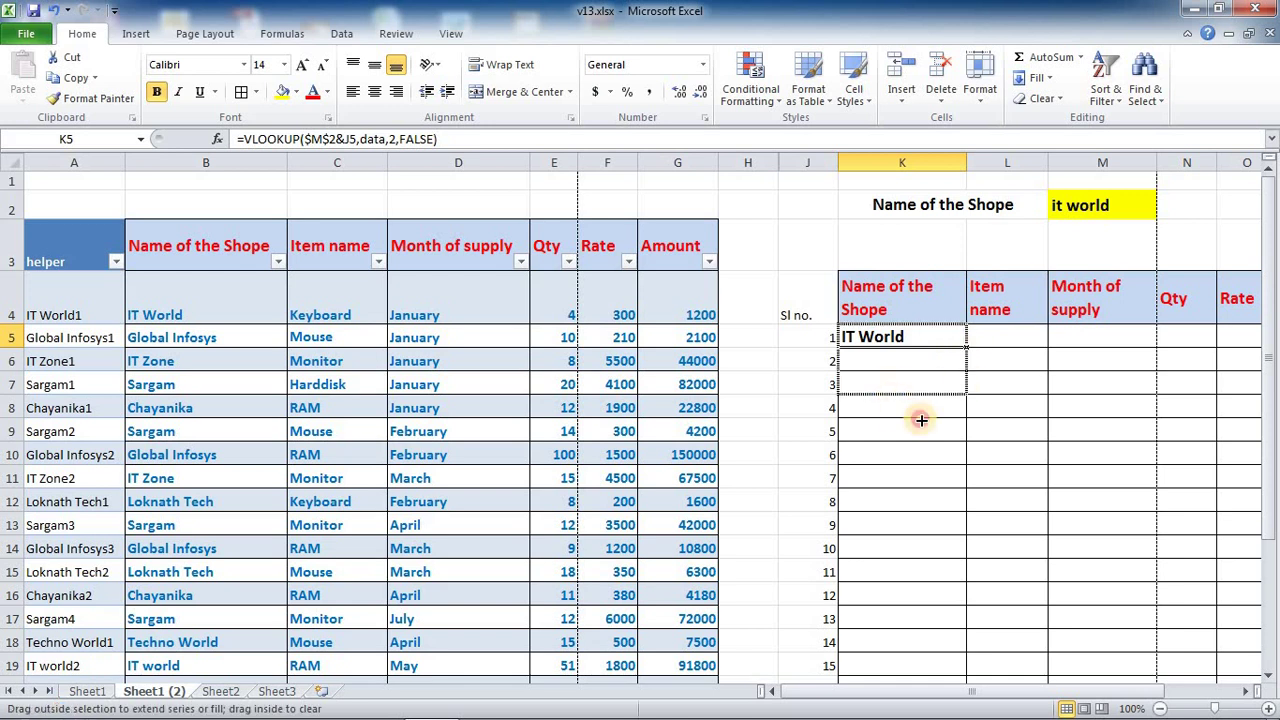
pyautogui.moveTo(968, 345); pyautogui.dragTo(922, 420)
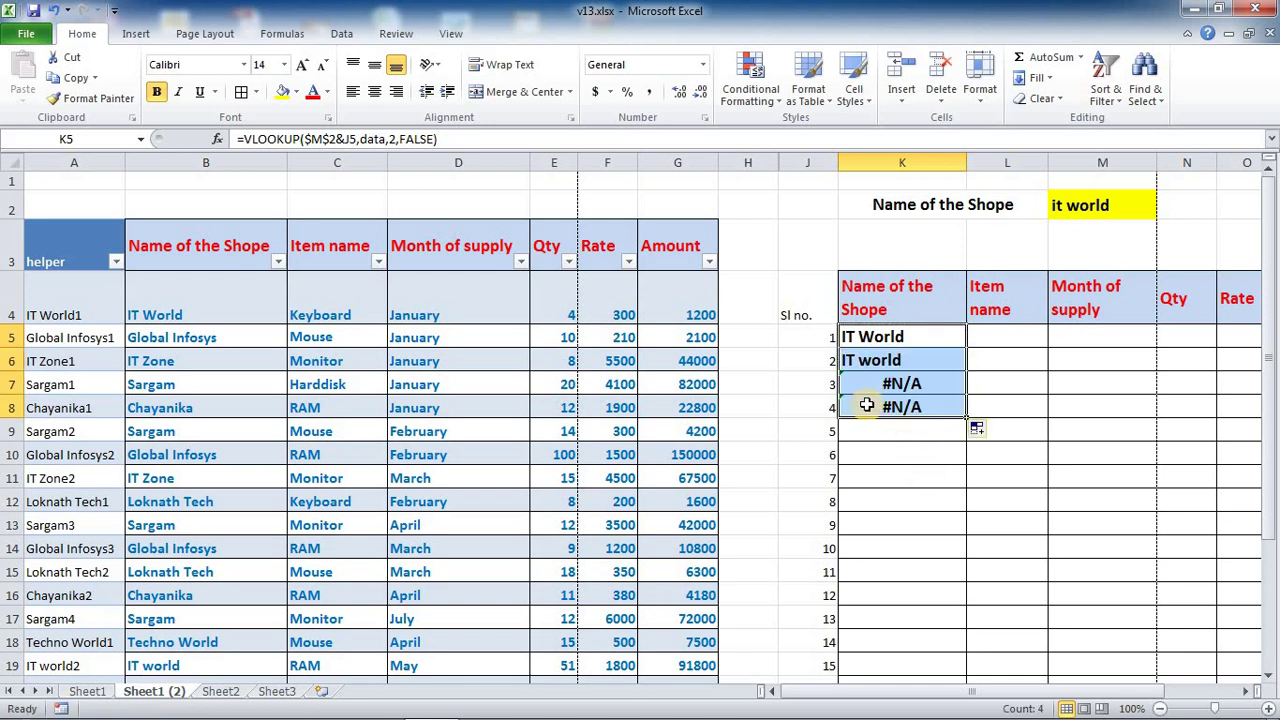
pyautogui.click(884, 339)
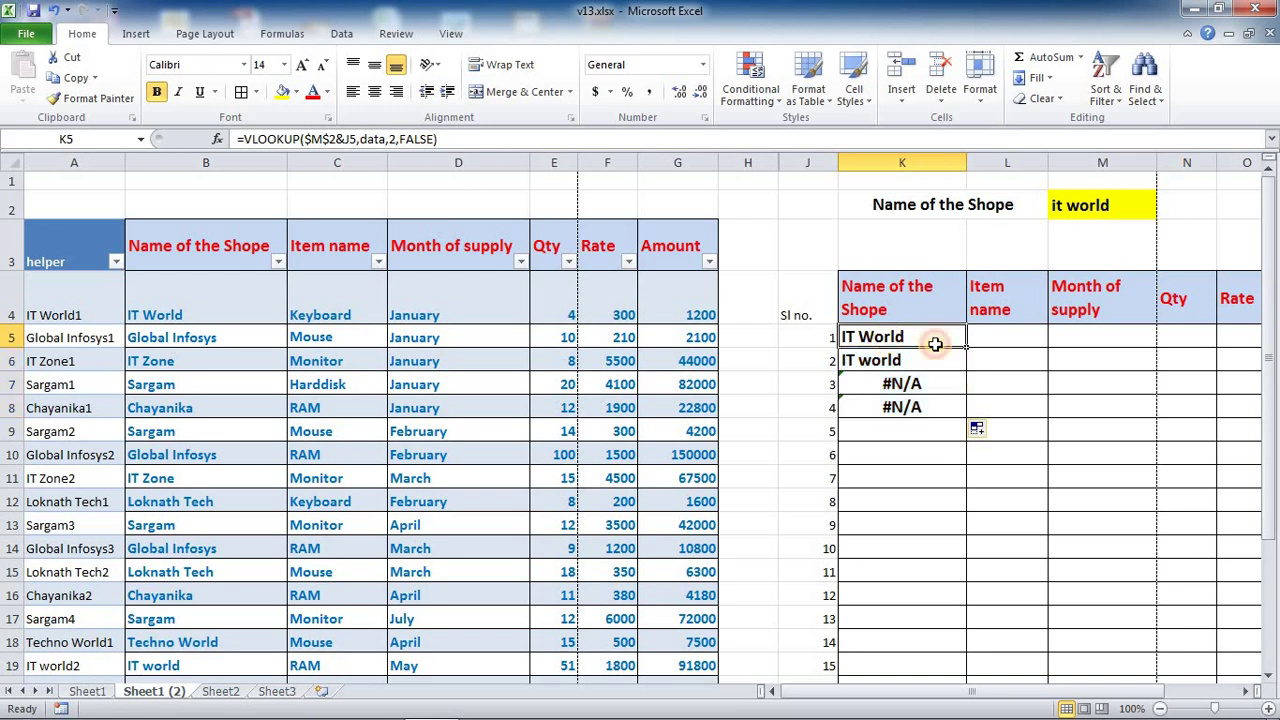
pyautogui.moveTo(965, 347); pyautogui.dragTo(932, 338)
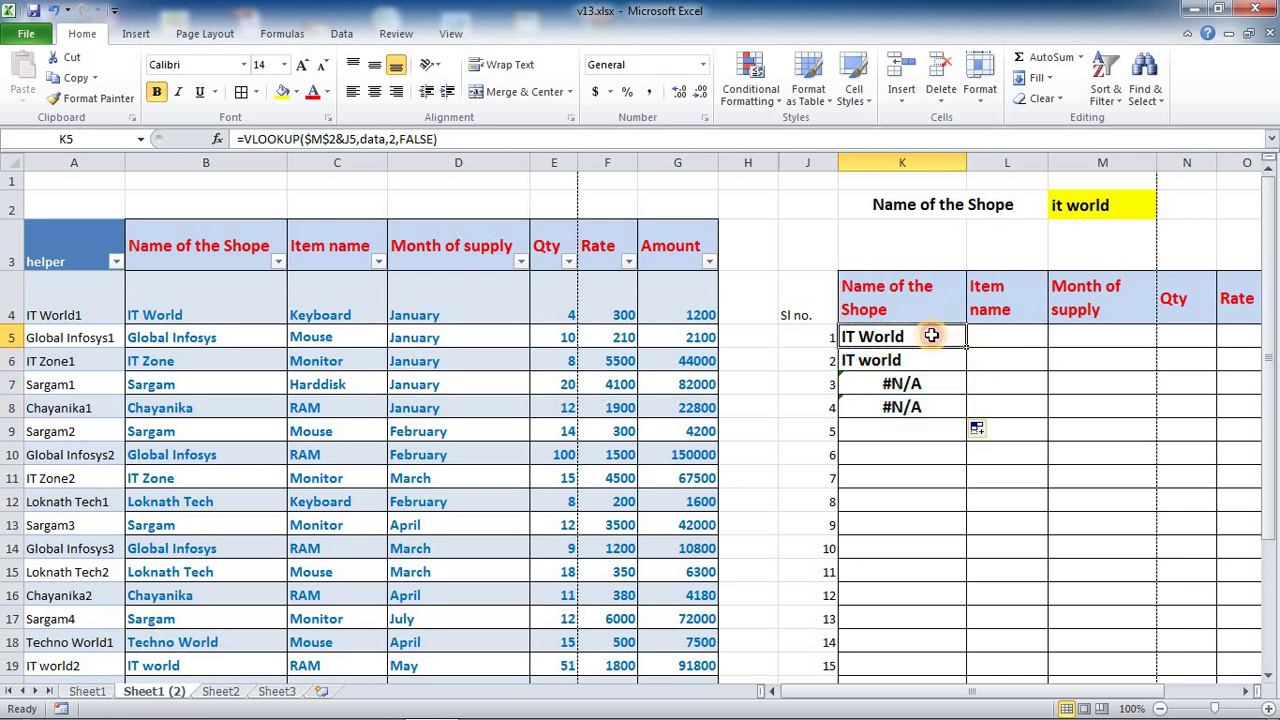
# Replace the fixed column index 2 in K5's VLOOKUP with COLUMN(B2)
pyautogui.doubleClick(931, 336)
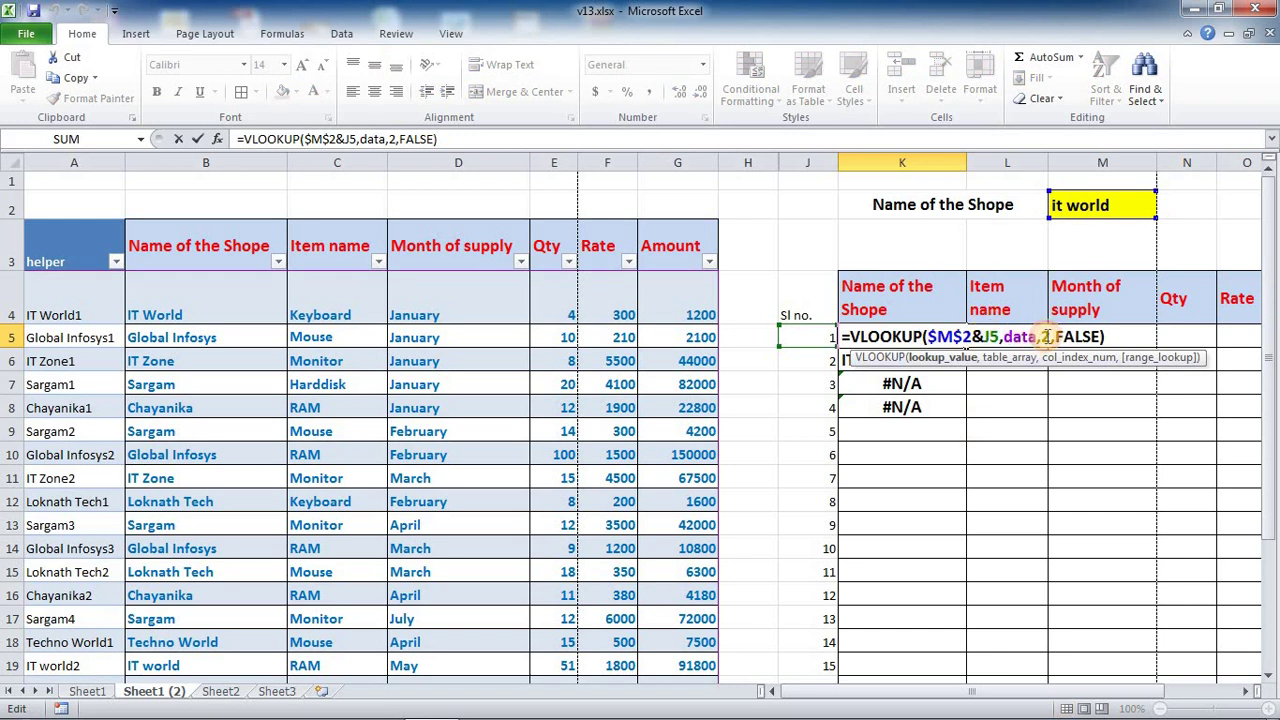
pyautogui.click(1043, 337)
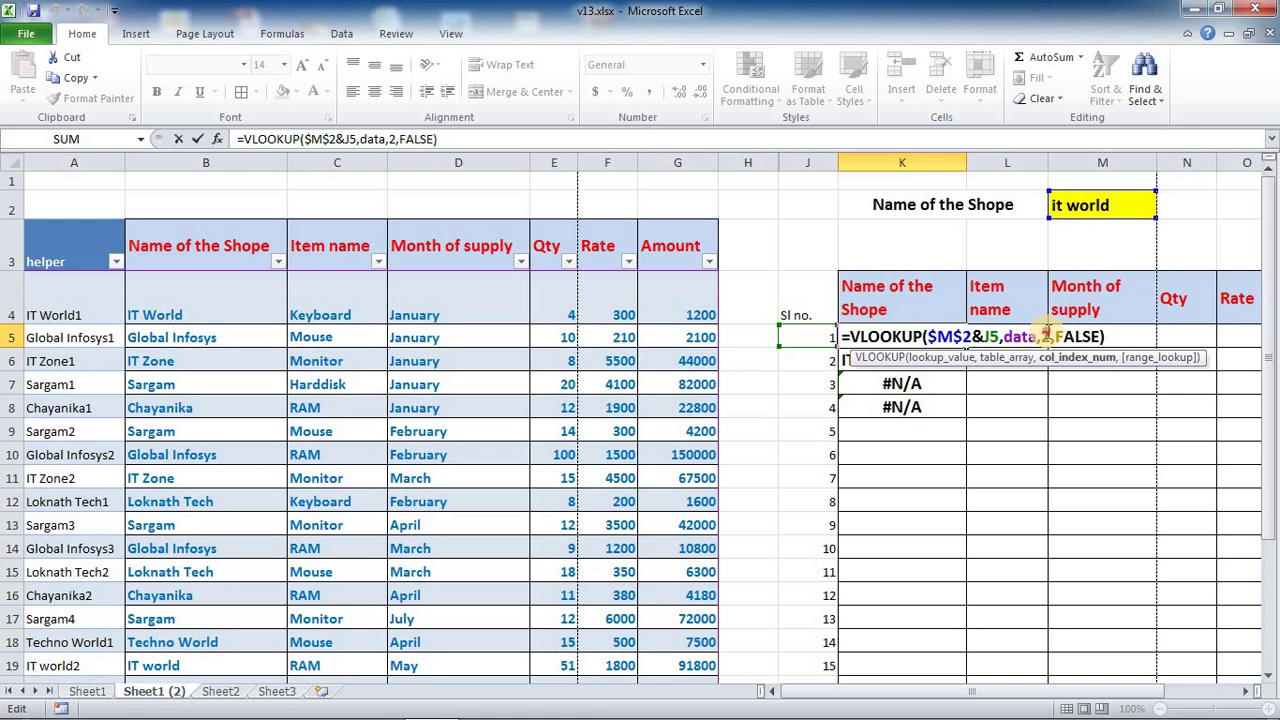
pyautogui.press('BackSpace')
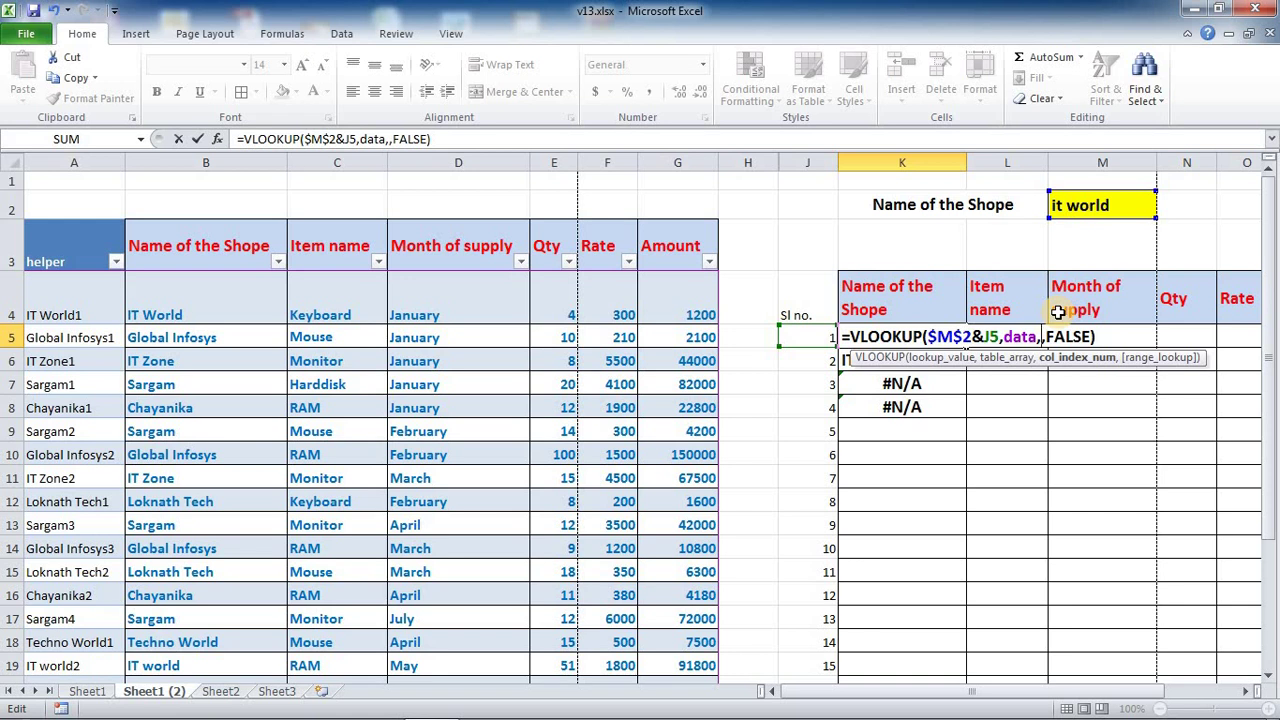
pyautogui.write('c')
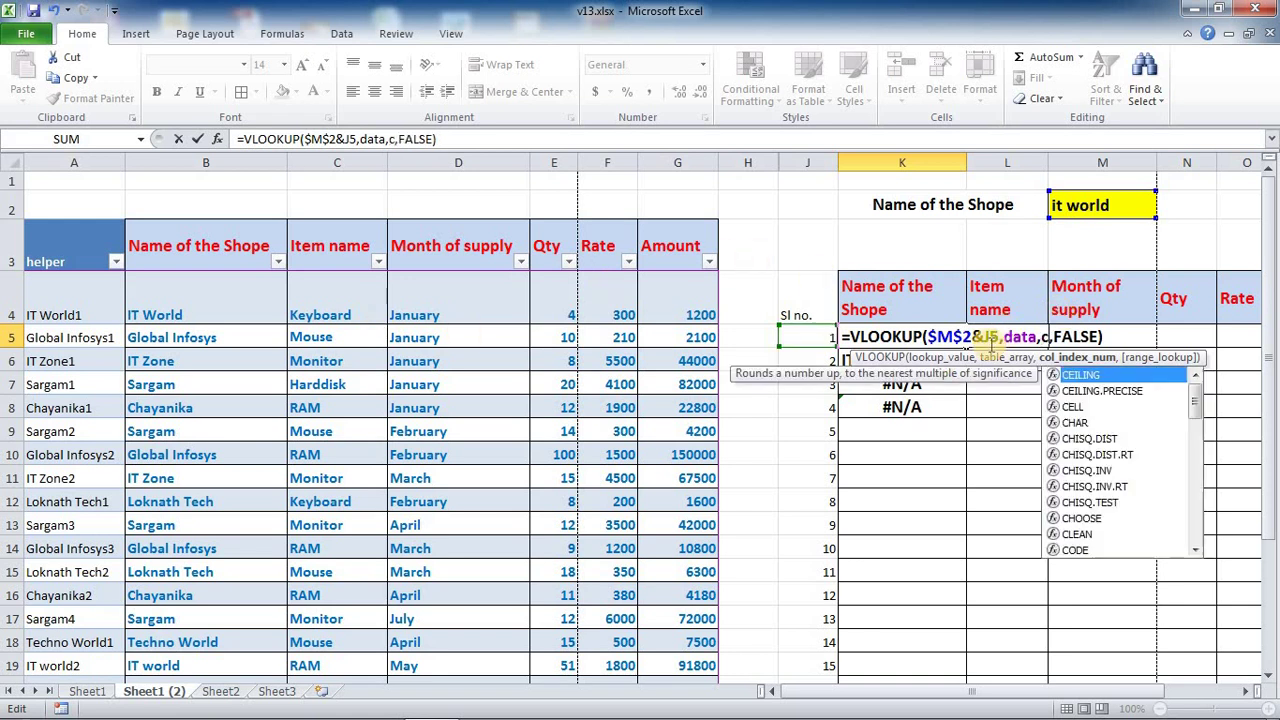
pyautogui.write('l')
pyautogui.press('BackSpace')
pyautogui.write('o')
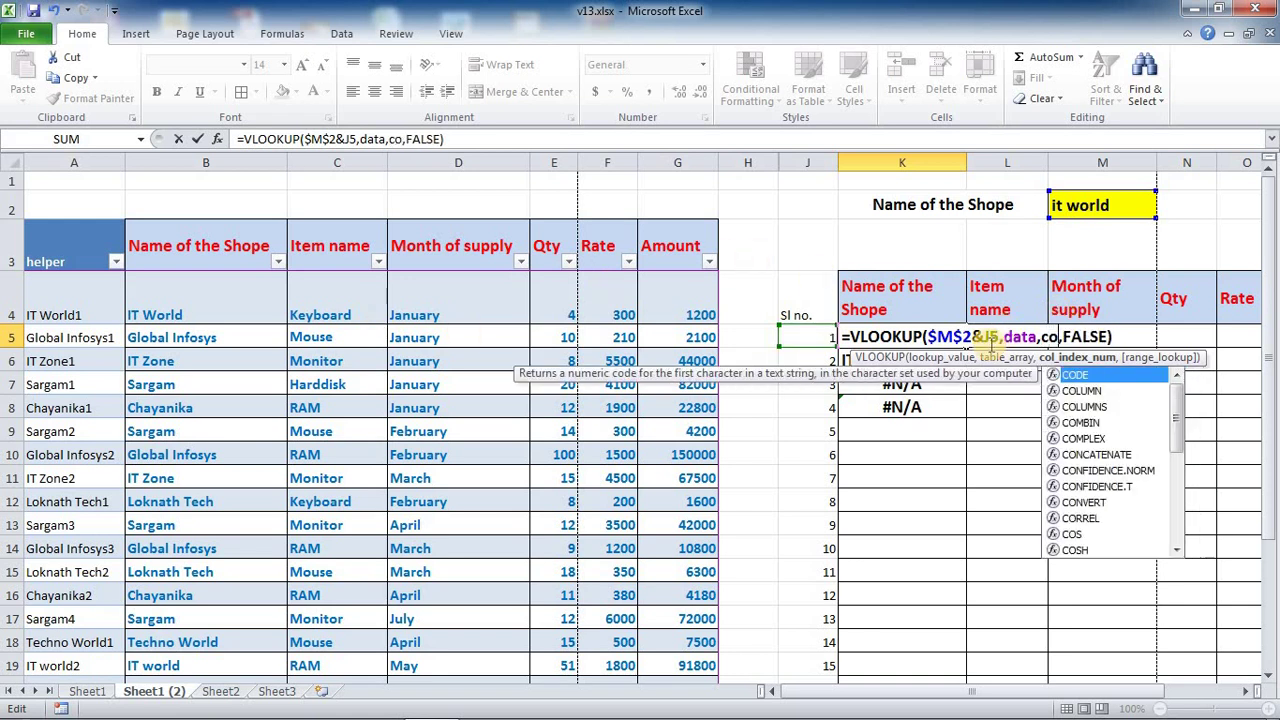
pyautogui.write('lumn')
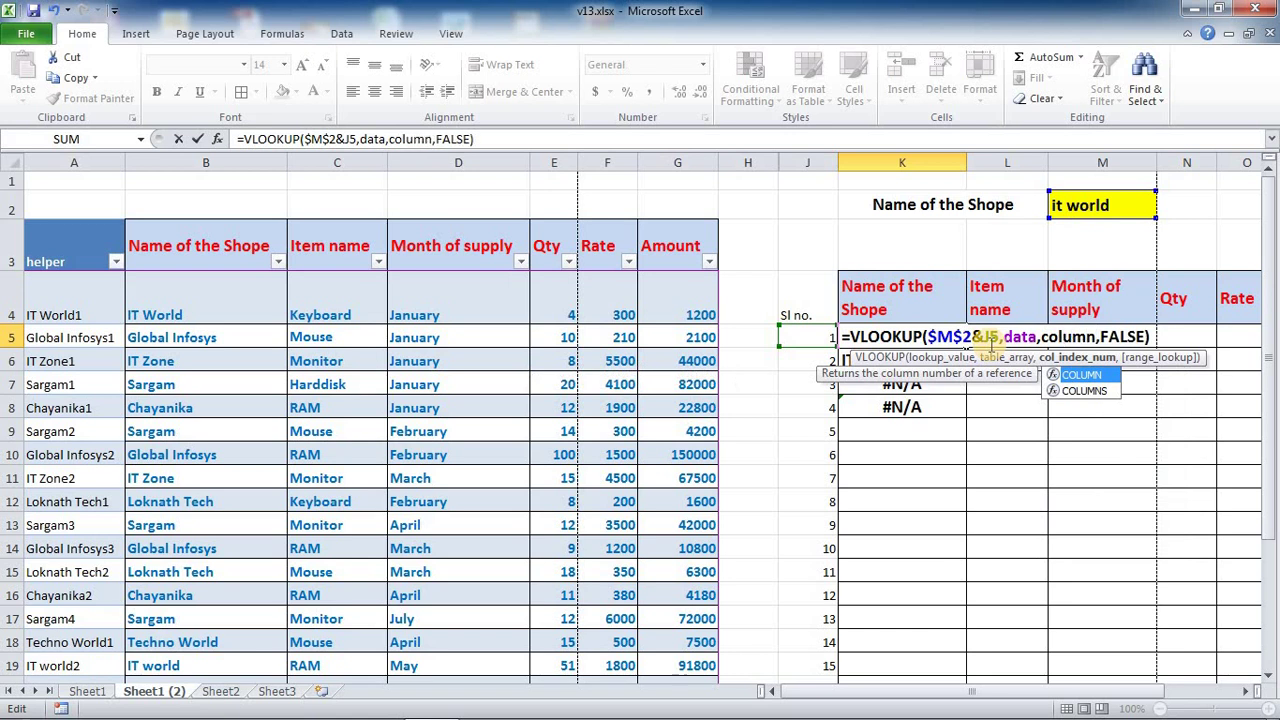
pyautogui.write('(')
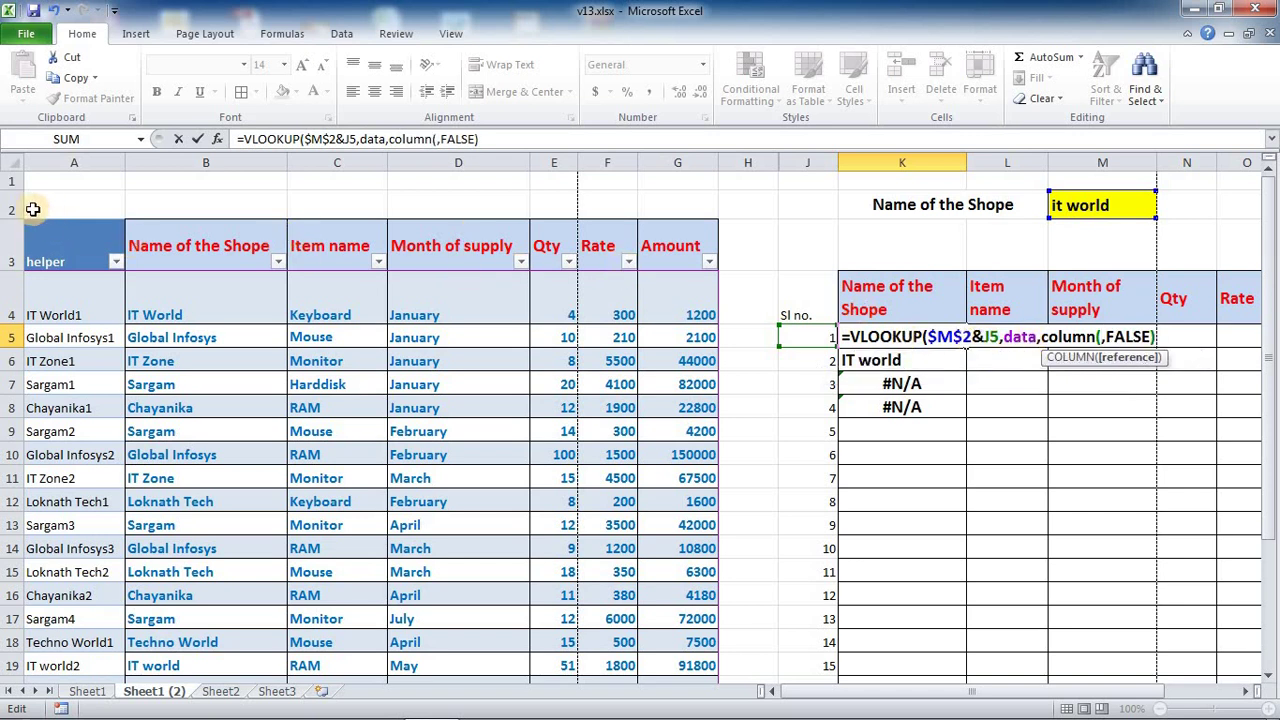
pyautogui.click(223, 206)
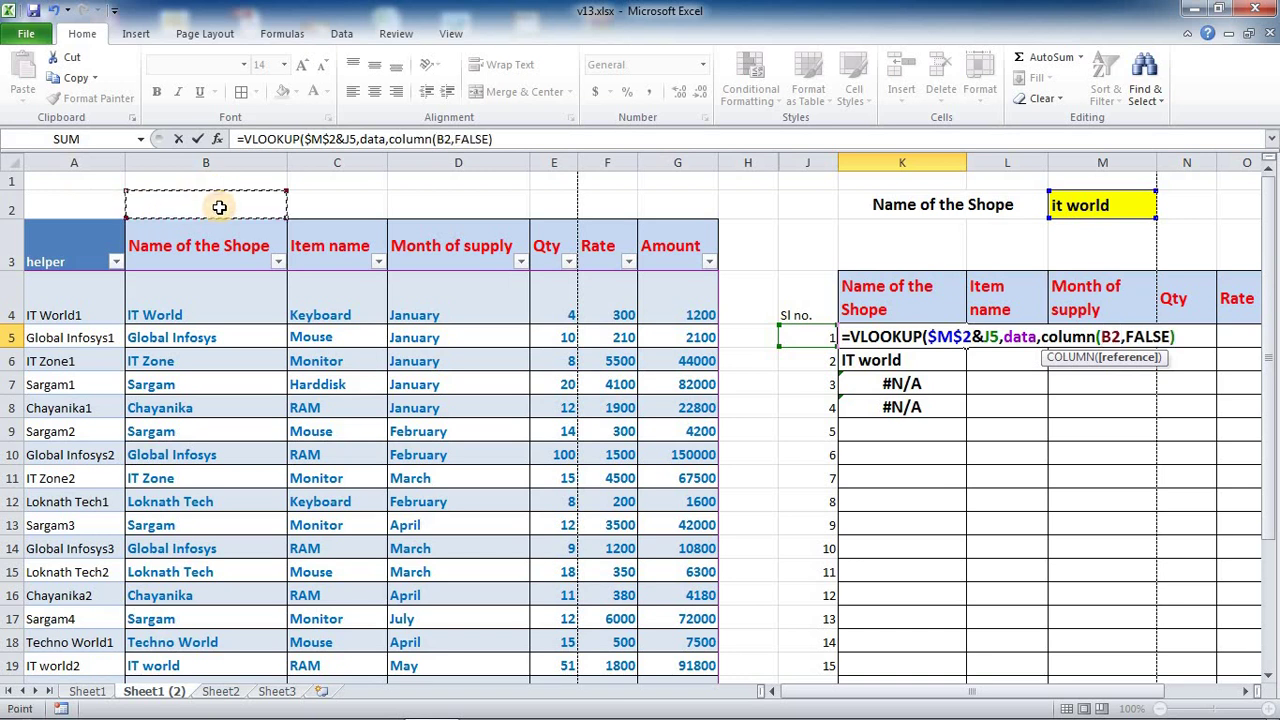
pyautogui.write(')')
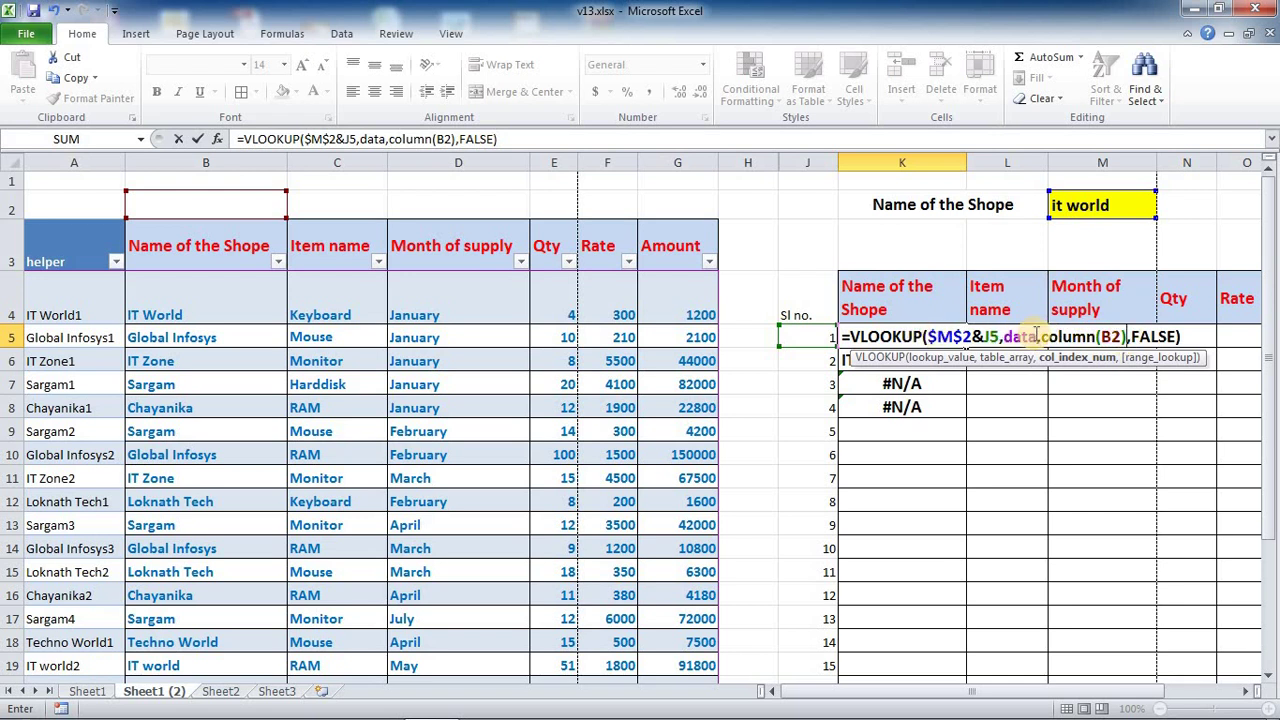
pyautogui.press('Return')
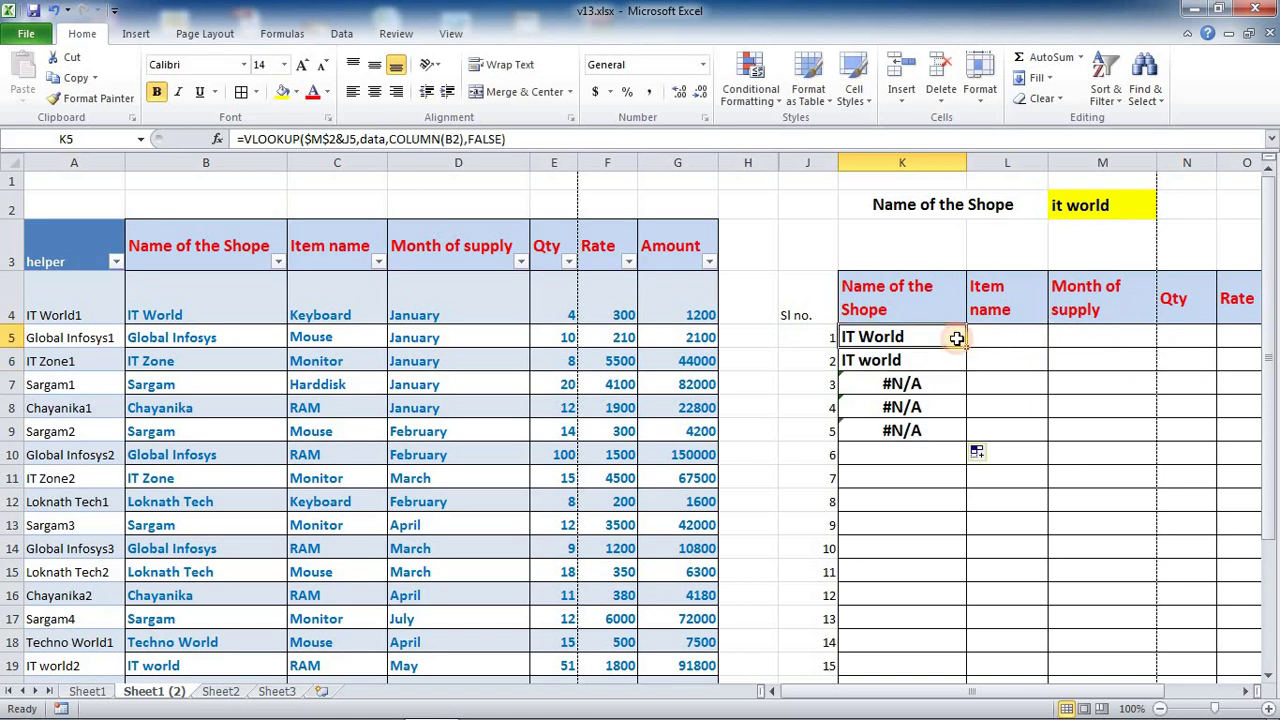
# Copy K5 across to N5 and change its serial reference to the mixed $J5
pyautogui.moveTo(965, 347); pyautogui.dragTo(1186, 343)
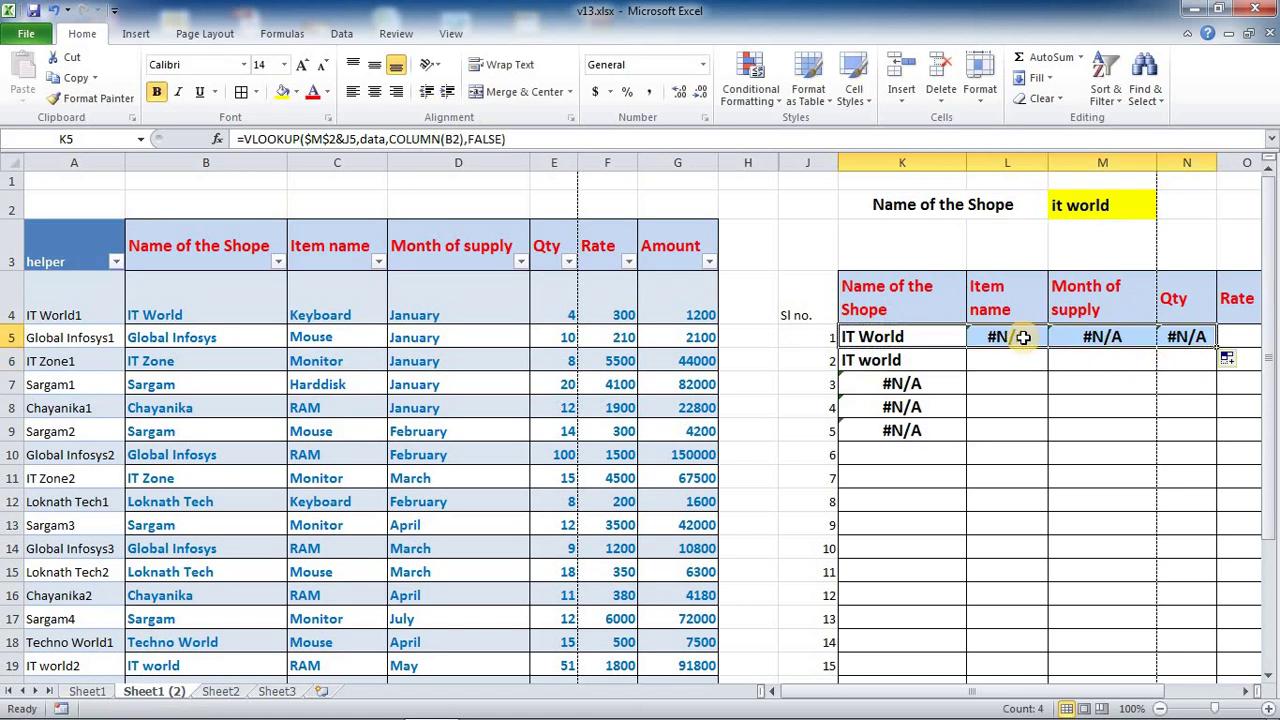
pyautogui.doubleClick(906, 336)
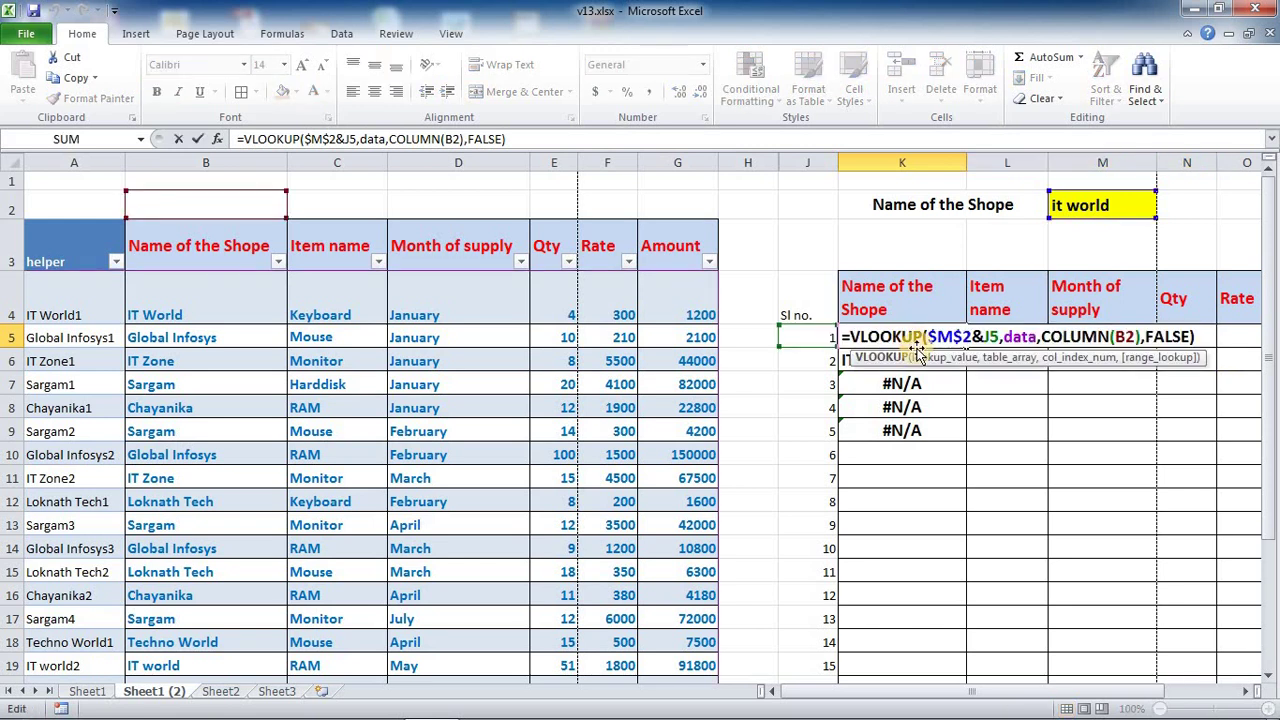
pyautogui.click(982, 336)
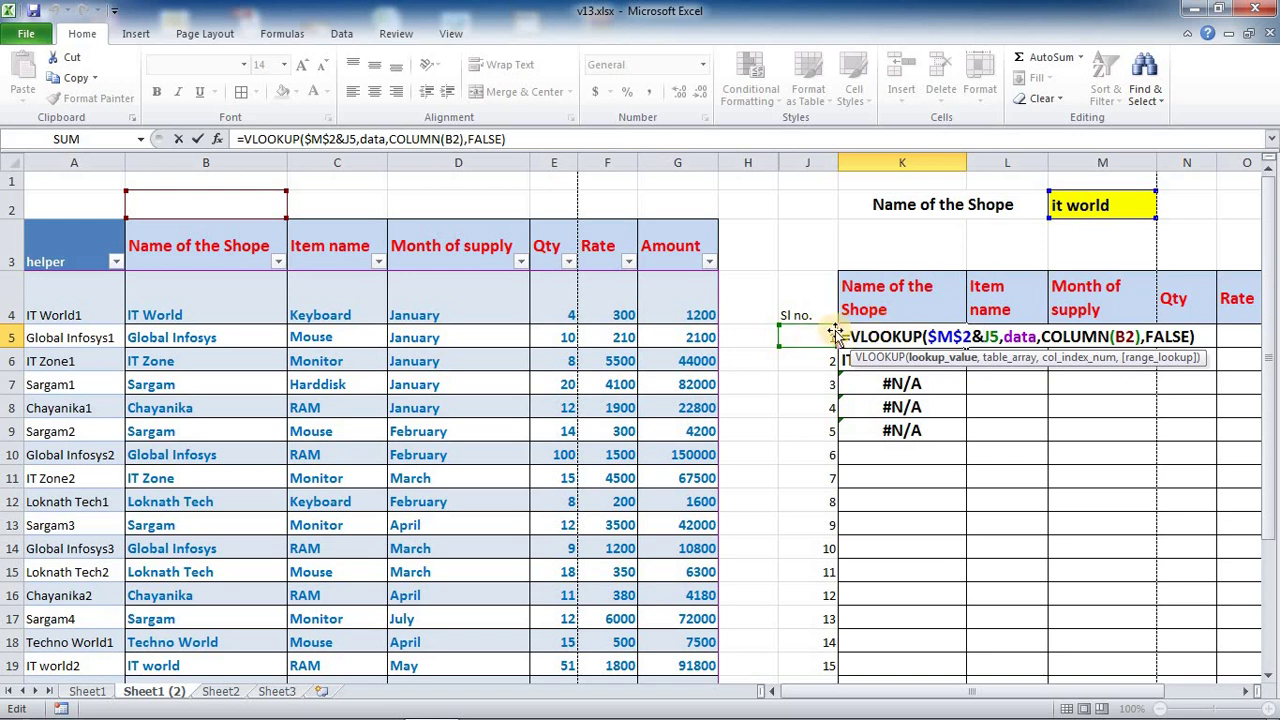
pyautogui.click(986, 340)
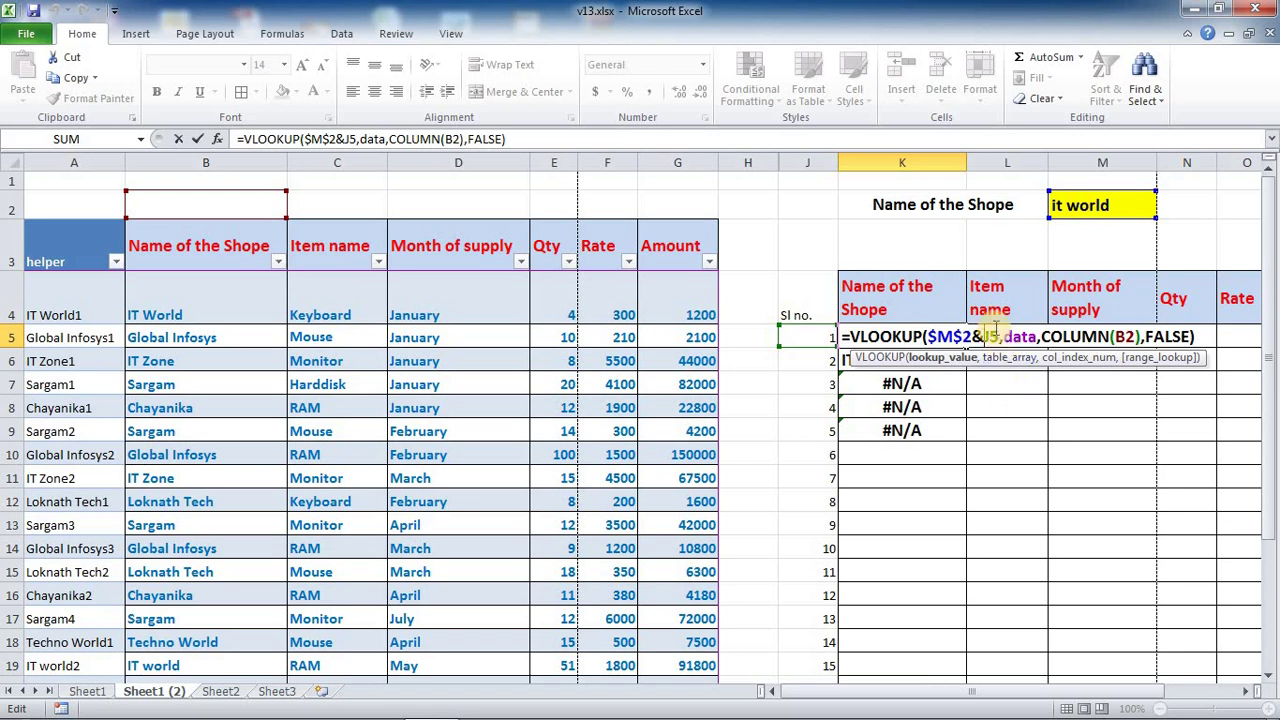
pyautogui.moveTo(986, 337); pyautogui.dragTo(998, 337)
pyautogui.press('F4')
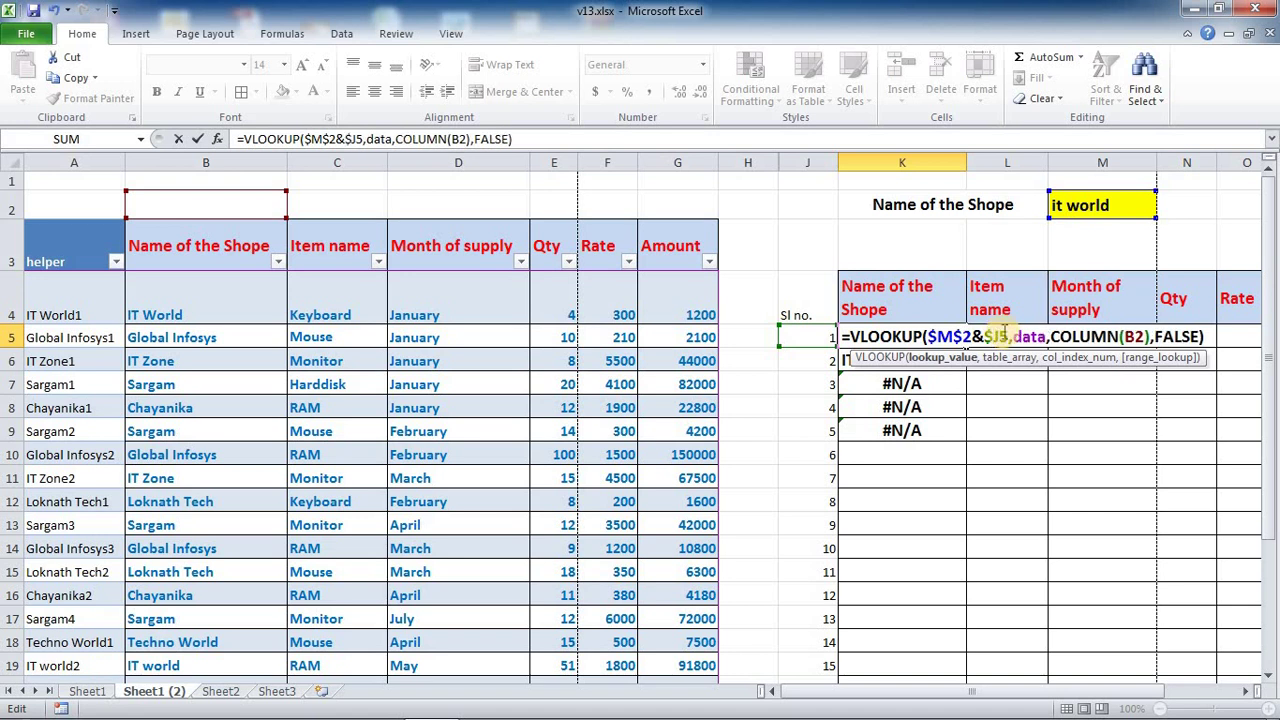
pyautogui.click(900, 335)
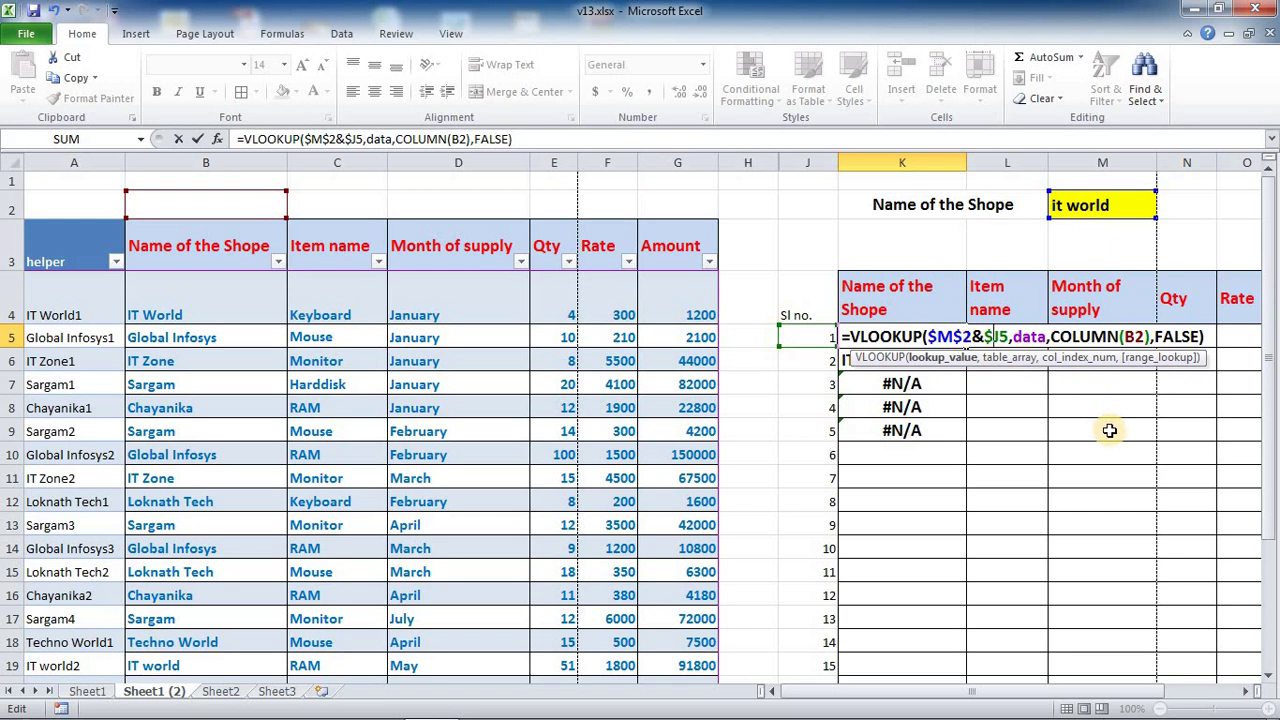
pyautogui.press('Return')
# Fill the lookup formulas in K5:P6 down to row 19, serial 15
pyautogui.click(905, 340)
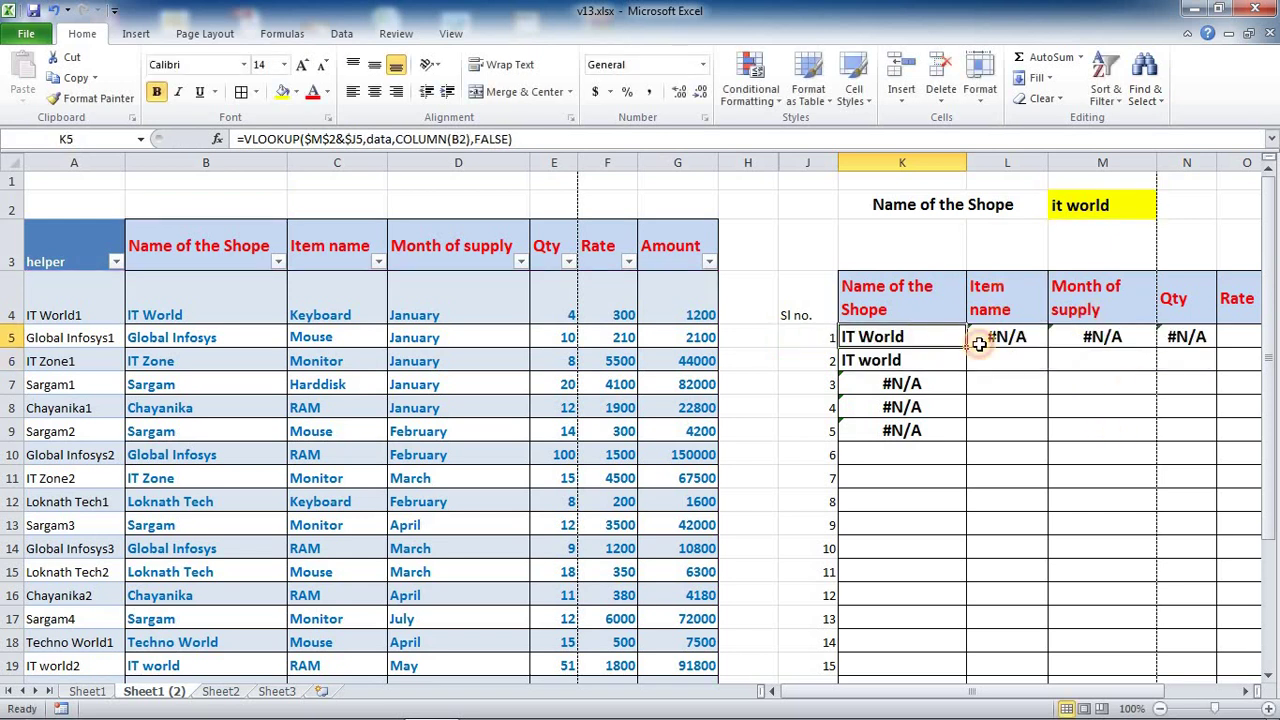
pyautogui.moveTo(968, 348)
pyautogui.mouseDown()
pyautogui.moveTo(1252, 345)
pyautogui.moveTo(996, 343)
pyautogui.mouseUp()
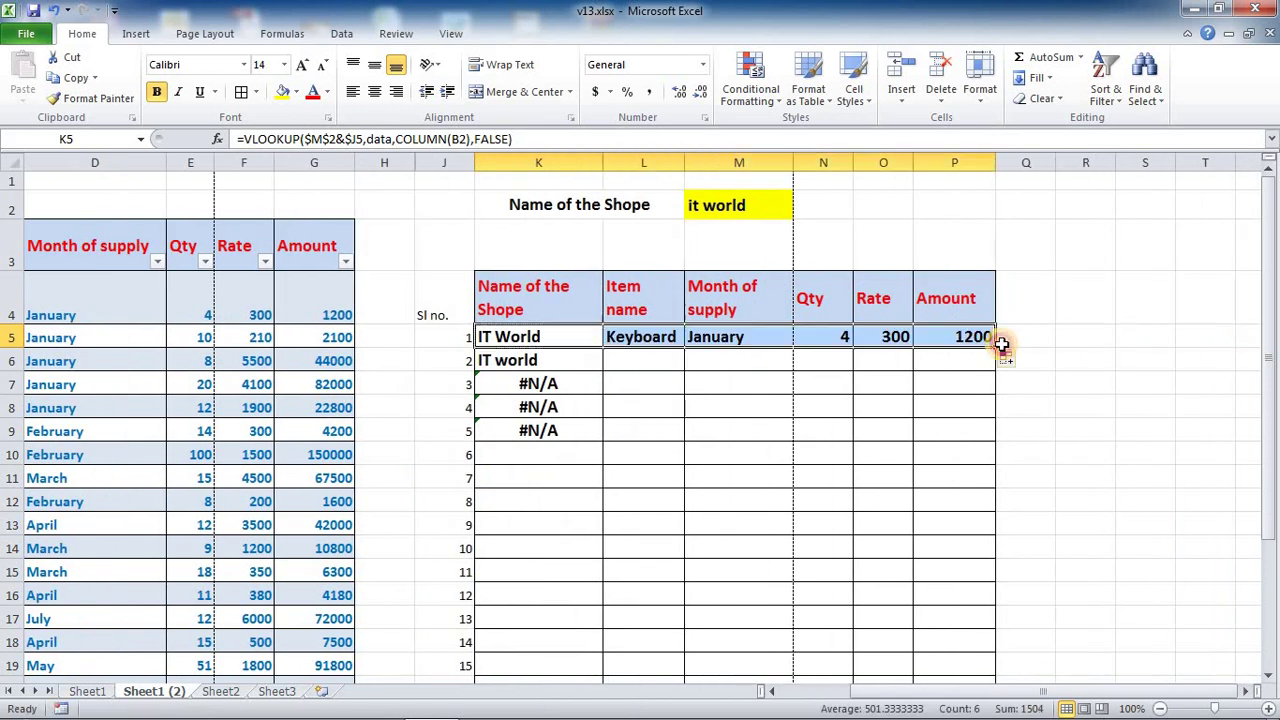
pyautogui.click(657, 389)
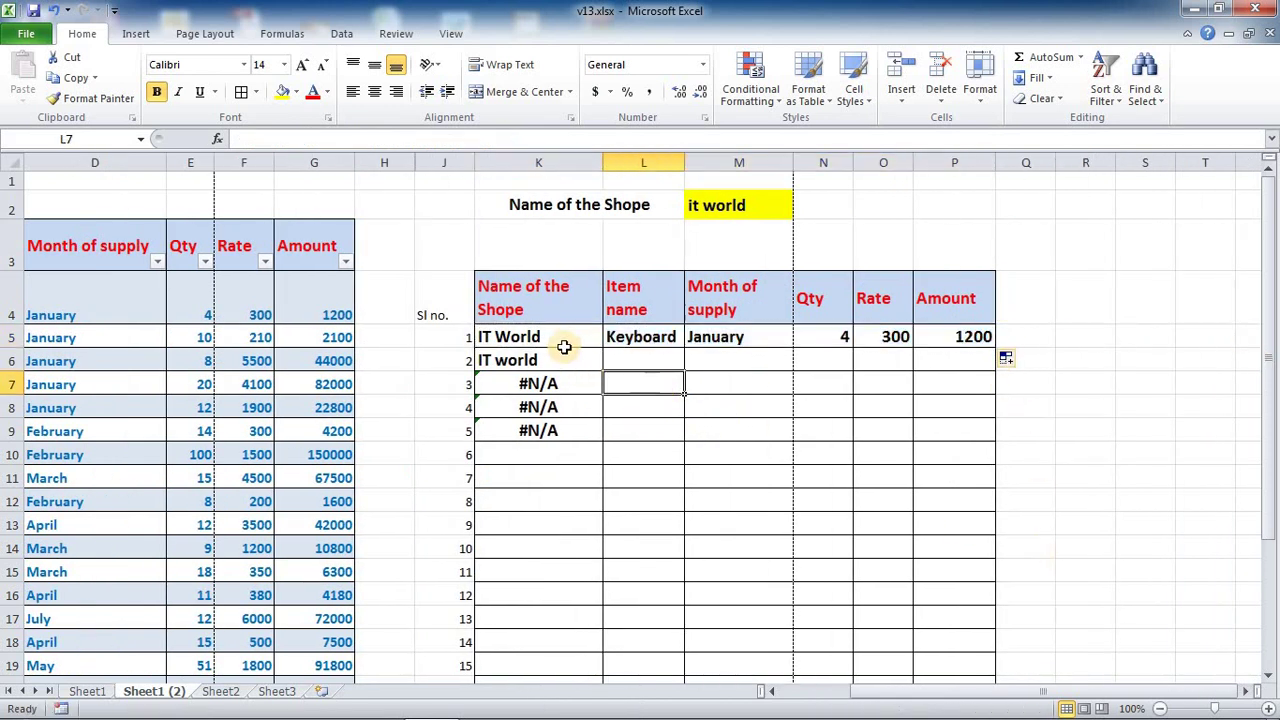
pyautogui.moveTo(571, 337)
pyautogui.mouseDown()
pyautogui.moveTo(904, 360)
pyautogui.moveTo(951, 336)
pyautogui.moveTo(983, 690)
pyautogui.moveTo(975, 680)
pyautogui.mouseUp()
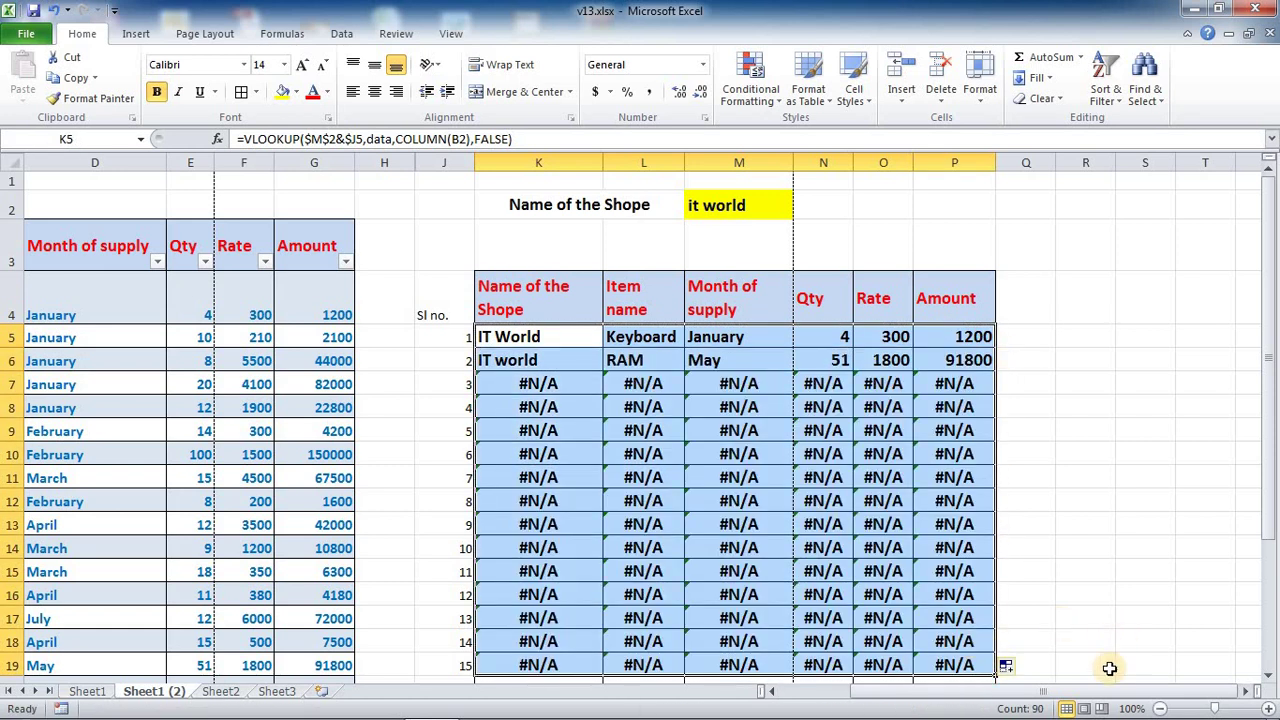
pyautogui.moveTo(1066, 691)
pyautogui.mouseDown()
pyautogui.moveTo(1003, 690)
pyautogui.moveTo(1030, 680)
pyautogui.mouseUp()
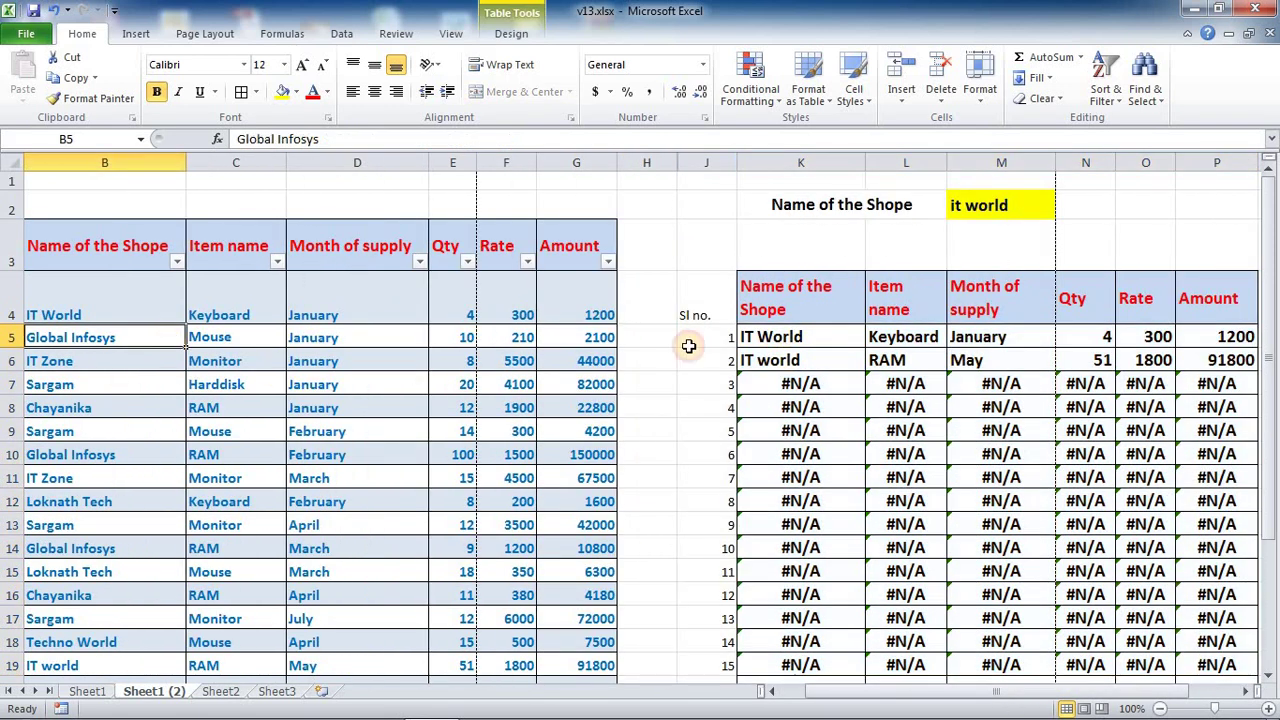
# Enter 'Global infosys' as the shop name in M2 and check K8's formula
pyautogui.click(985, 210)
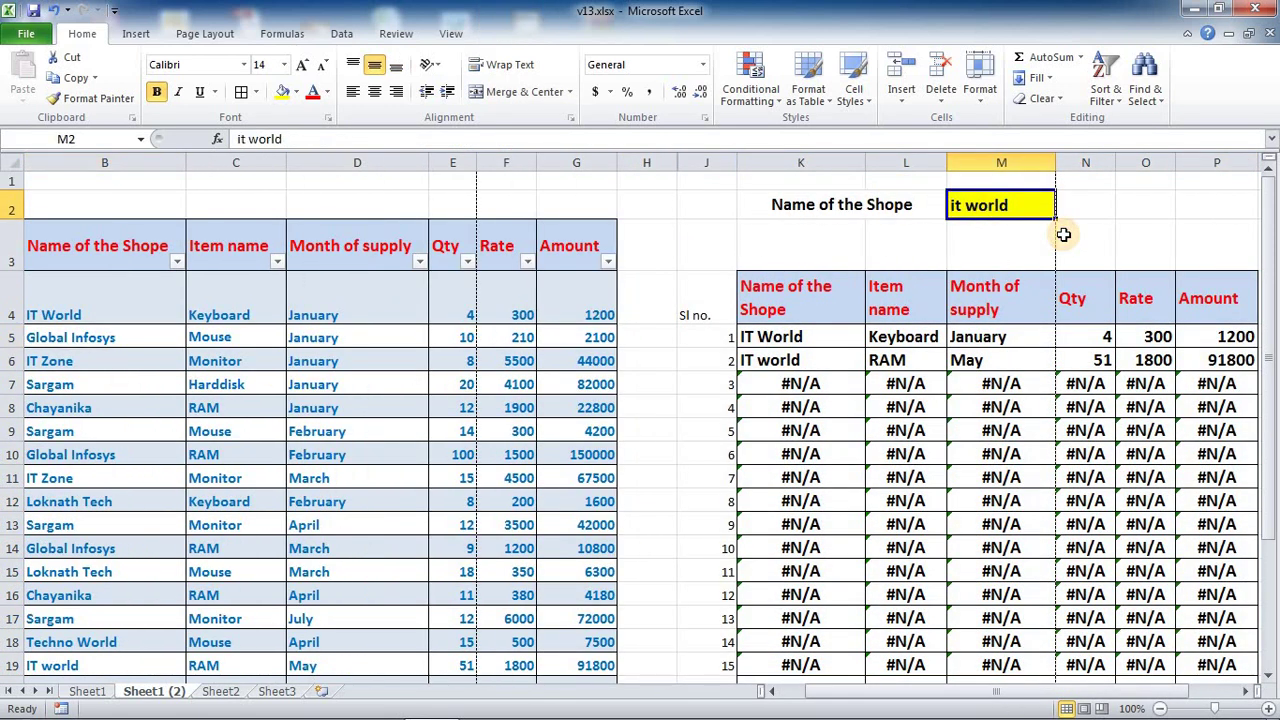
pyautogui.write('Global infosys')
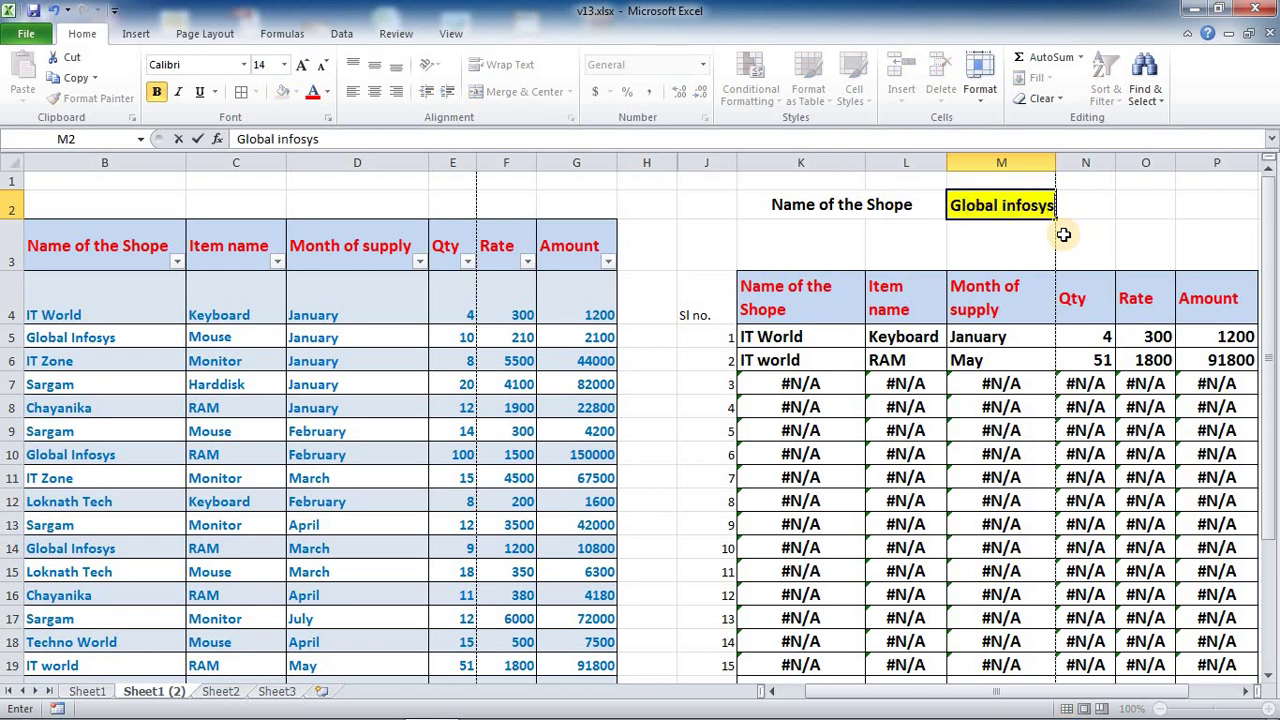
pyautogui.press('Return')
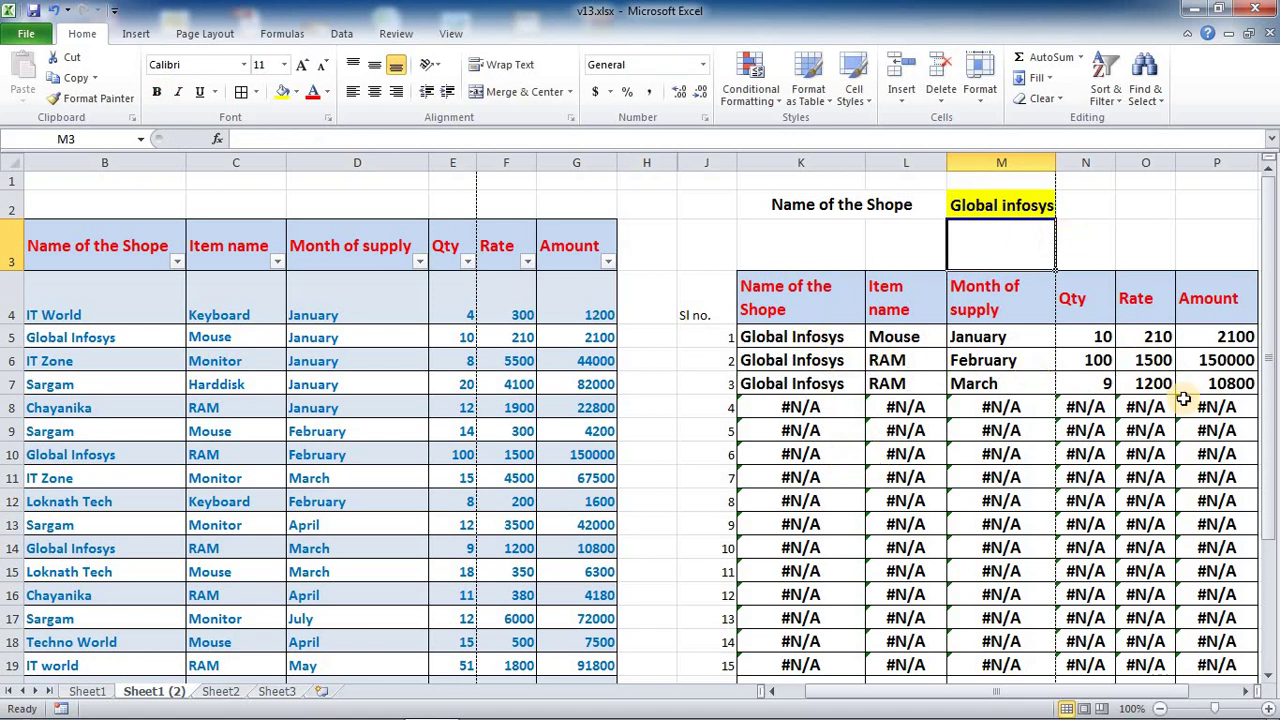
pyautogui.click(808, 410)
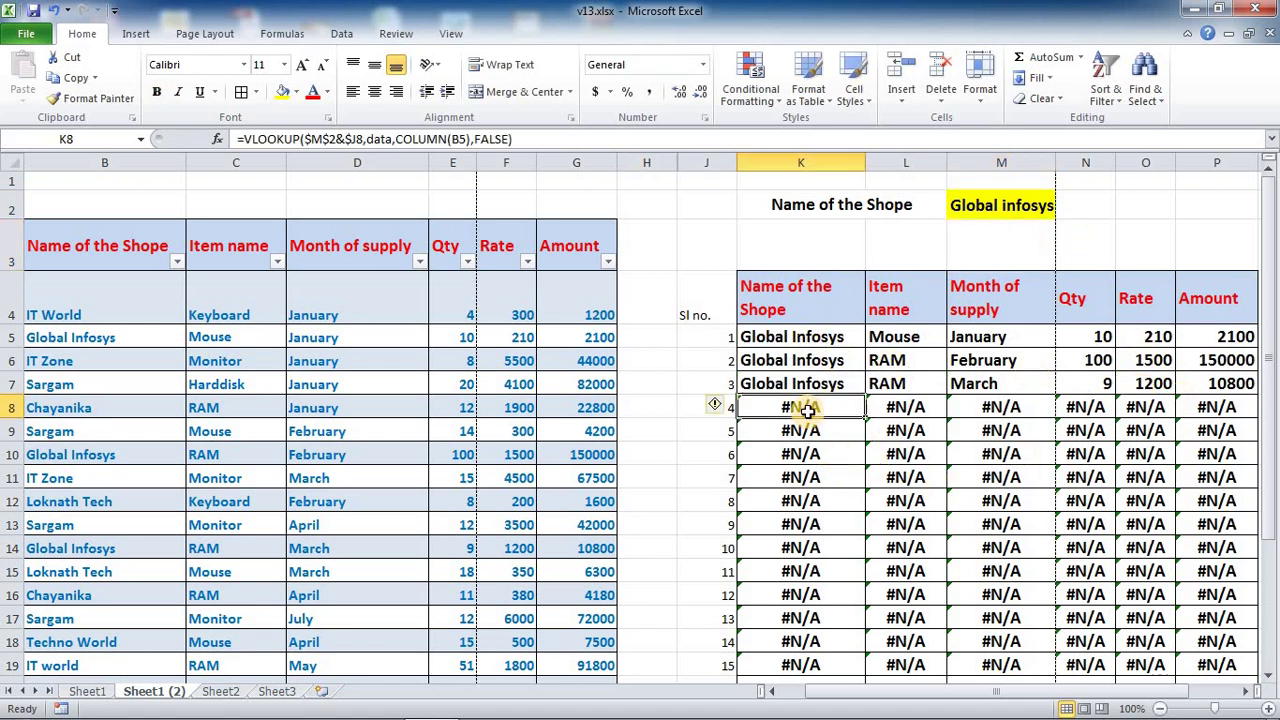
pyautogui.moveTo(837, 411)
pyautogui.mouseDown()
pyautogui.moveTo(843, 453)
pyautogui.moveTo(844, 405)
pyautogui.mouseUp()
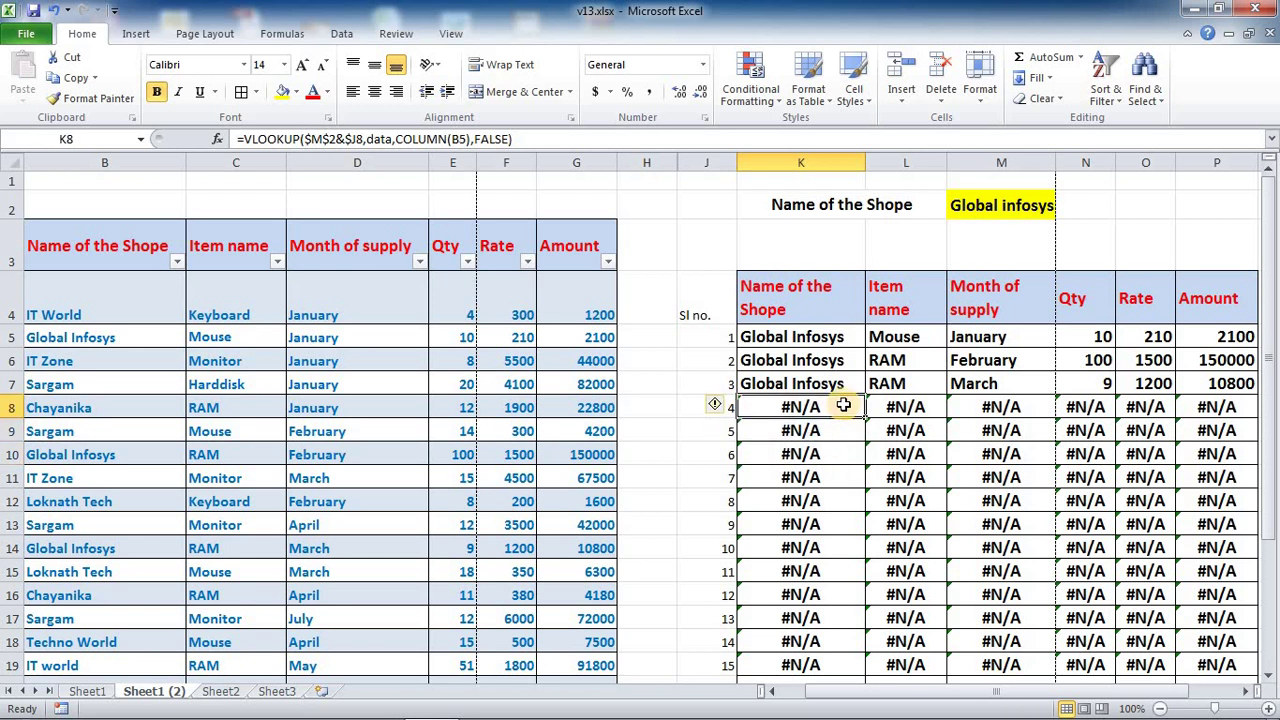
# Rewrite K5 as =IFERROR(VLOOKUP($M$2&$J5,data,COLUMN(B2),FALSE),"")
pyautogui.doubleClick(770, 337)
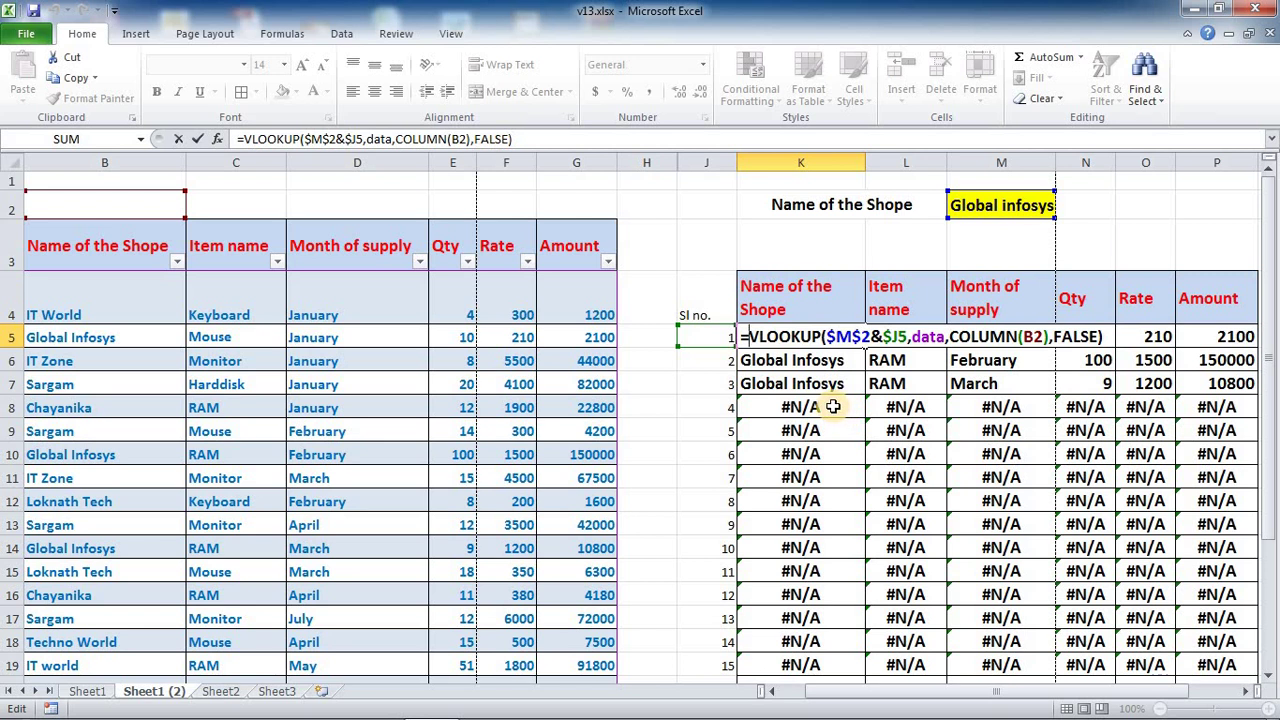
pyautogui.write('i')
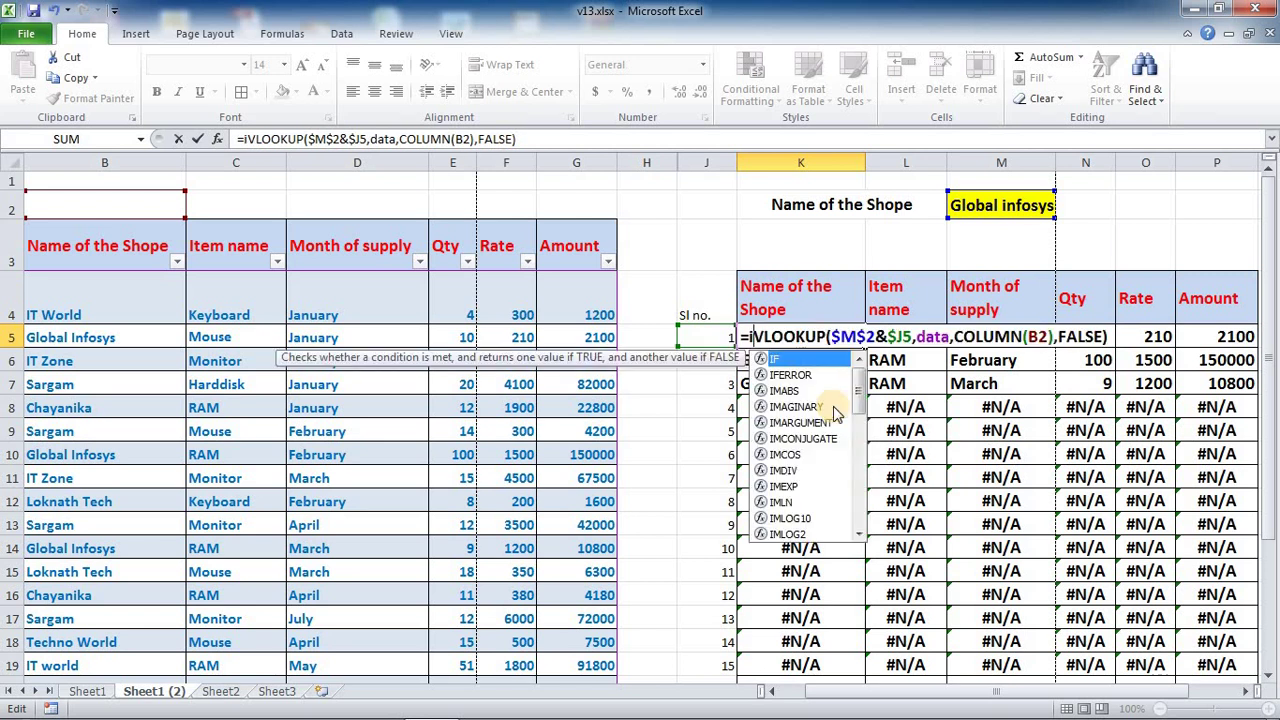
pyautogui.write('f')
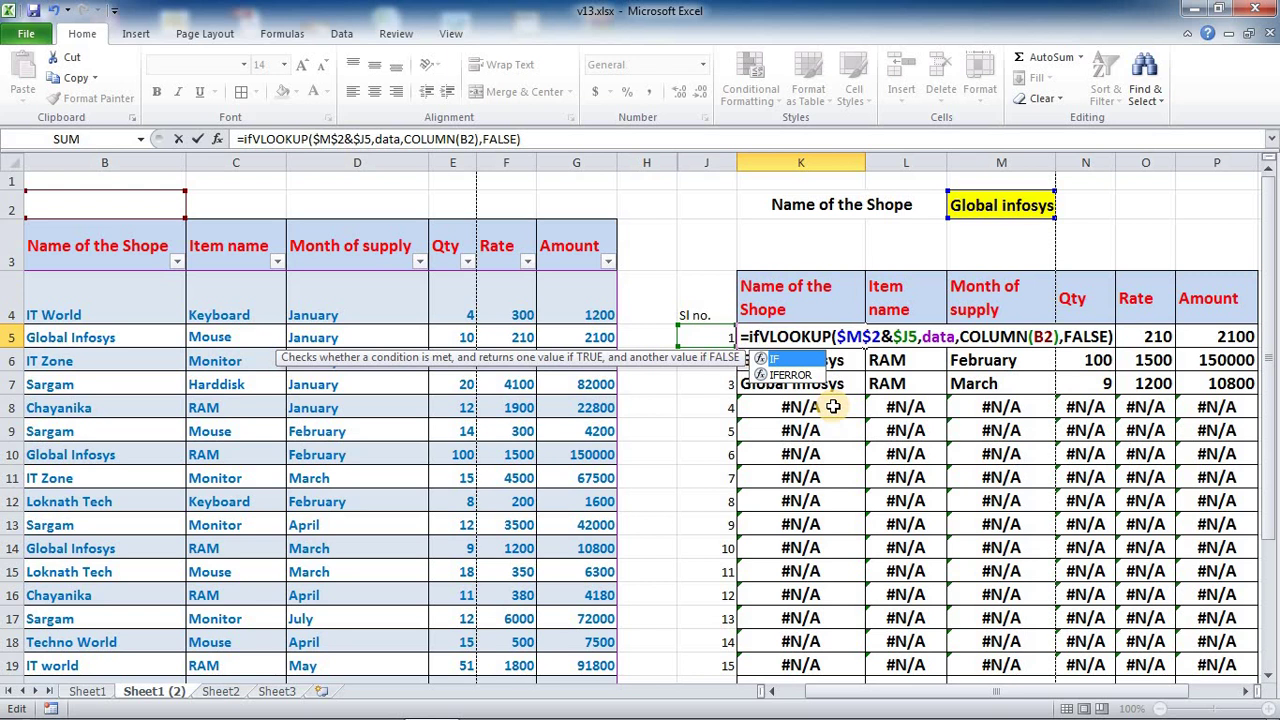
pyautogui.press('Down')
pyautogui.press('Tab')
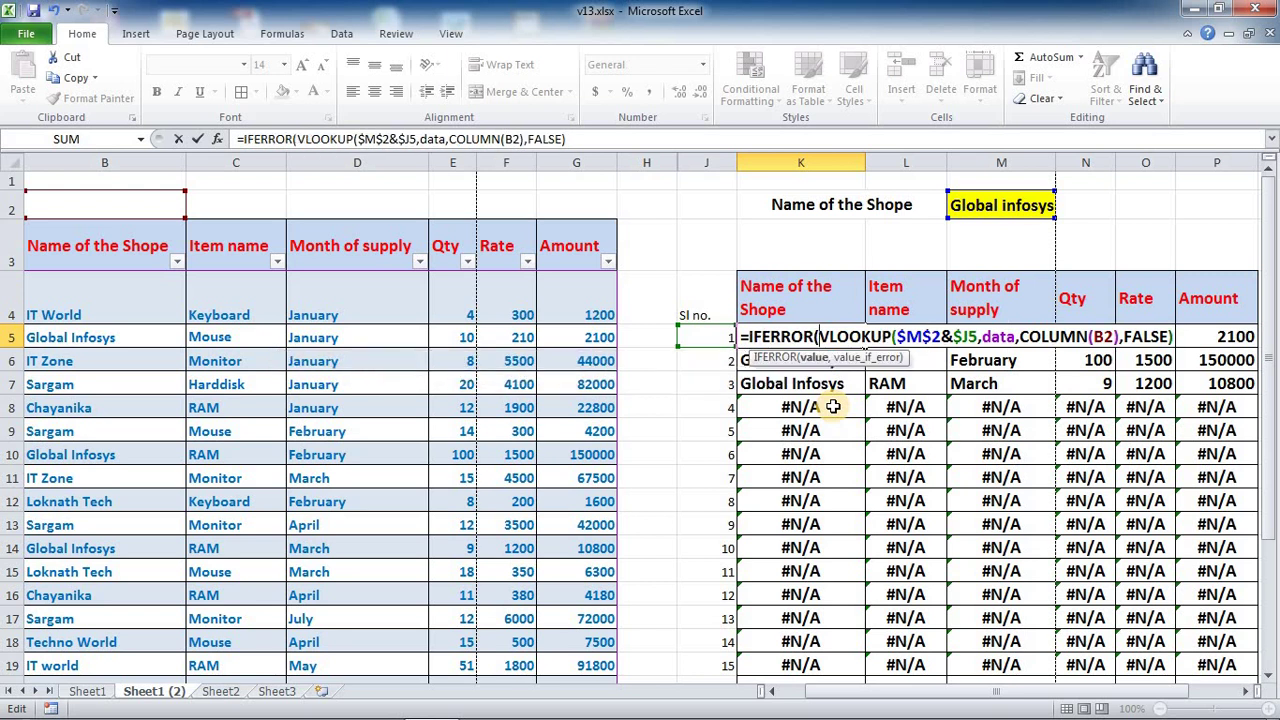
pyautogui.write('(')
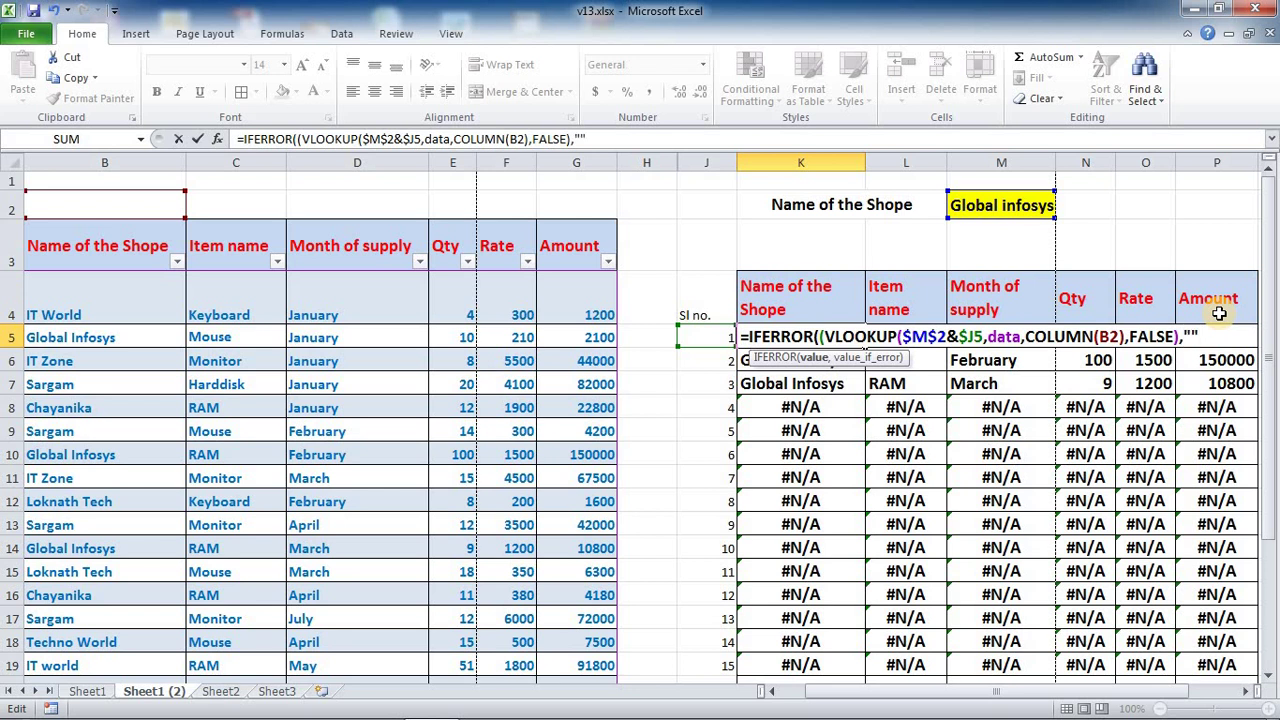
pyautogui.click(820, 337)
pyautogui.press('Delete')
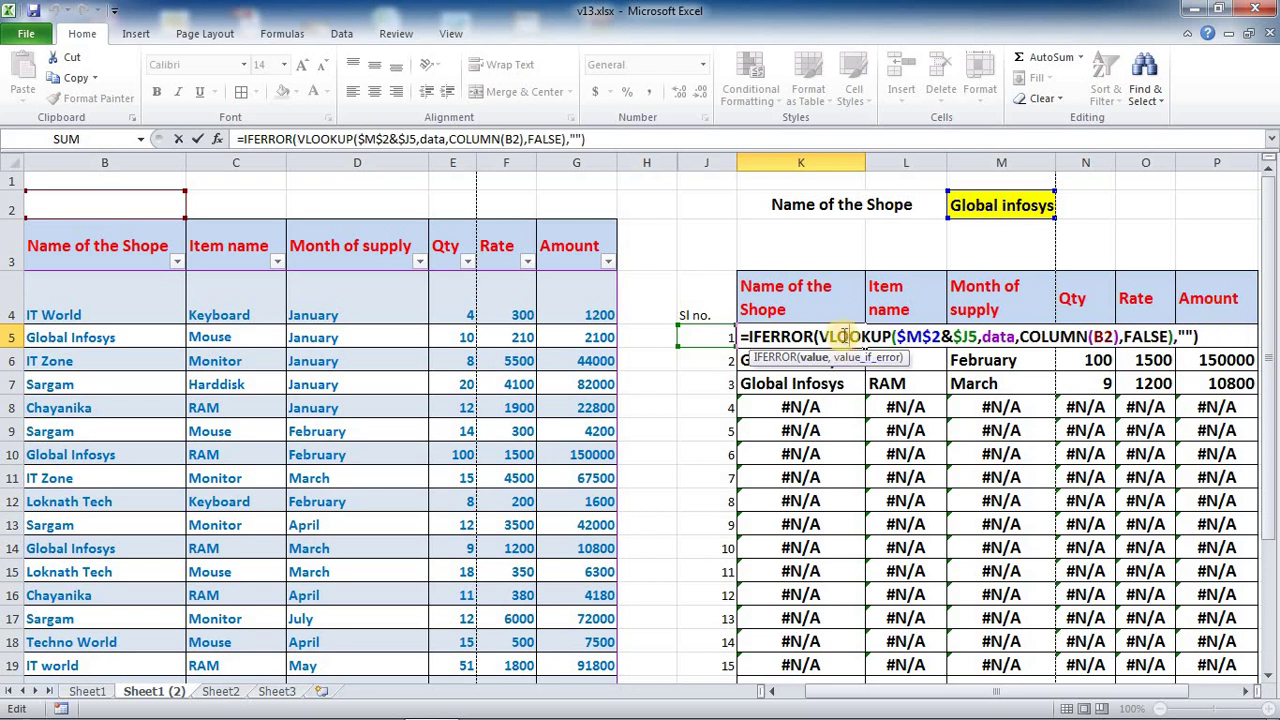
pyautogui.click(1195, 337)
pyautogui.write(')')
pyautogui.click(1185, 337)
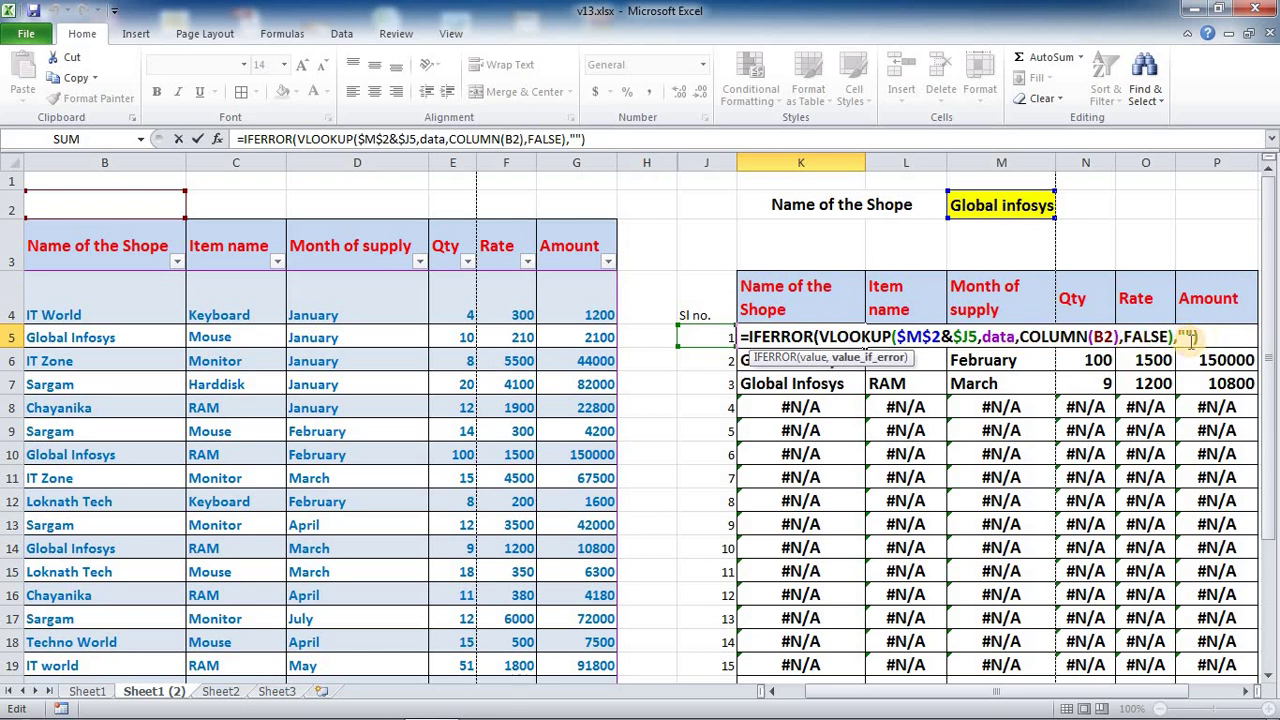
pyautogui.click(1220, 336)
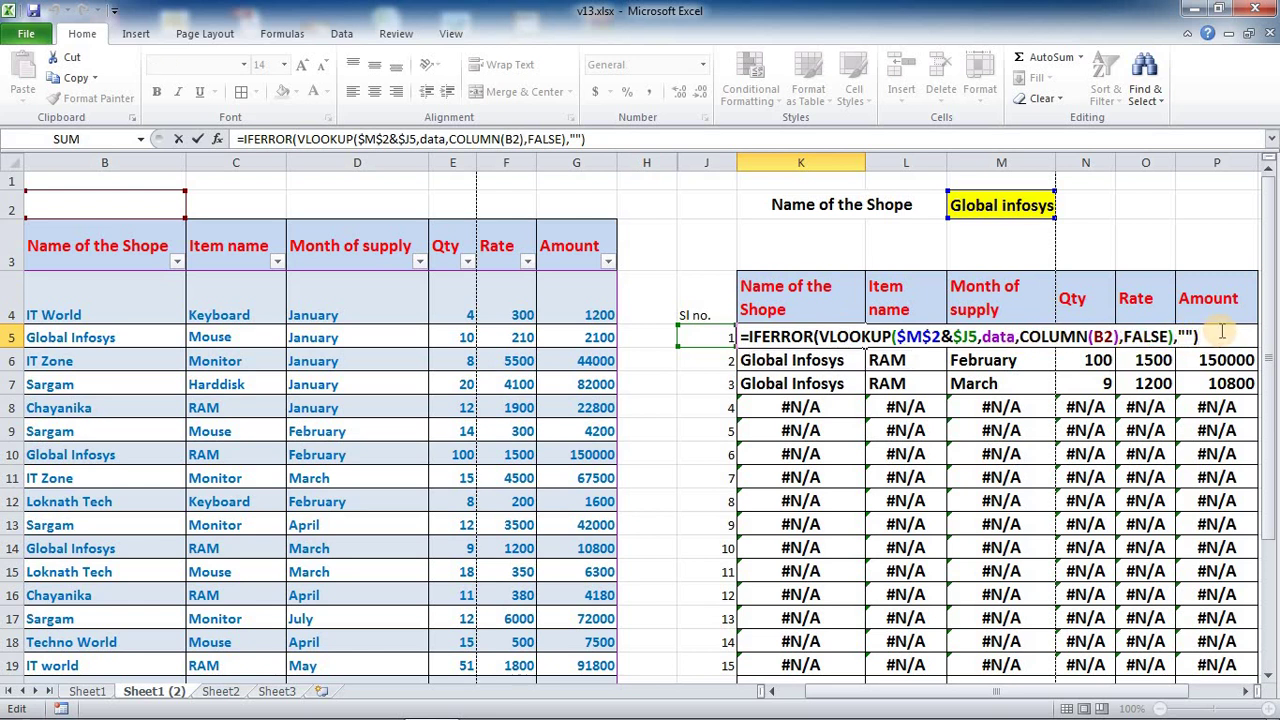
# Commit the IFERROR formula across K5:P5 and fill it down to row 22
pyautogui.hotkey('ctrl', 'Return')
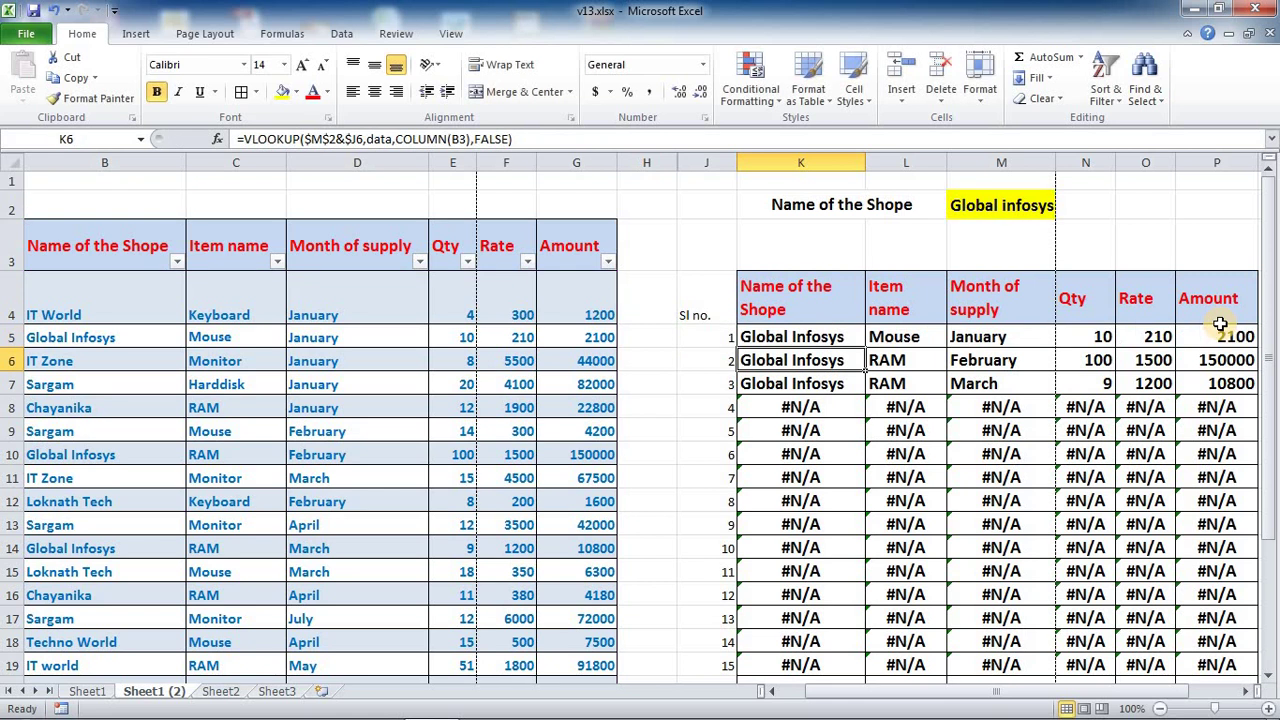
pyautogui.hscroll(2, 1000, 358)
pyautogui.moveTo(996, 347); pyautogui.dragTo(971, 697)
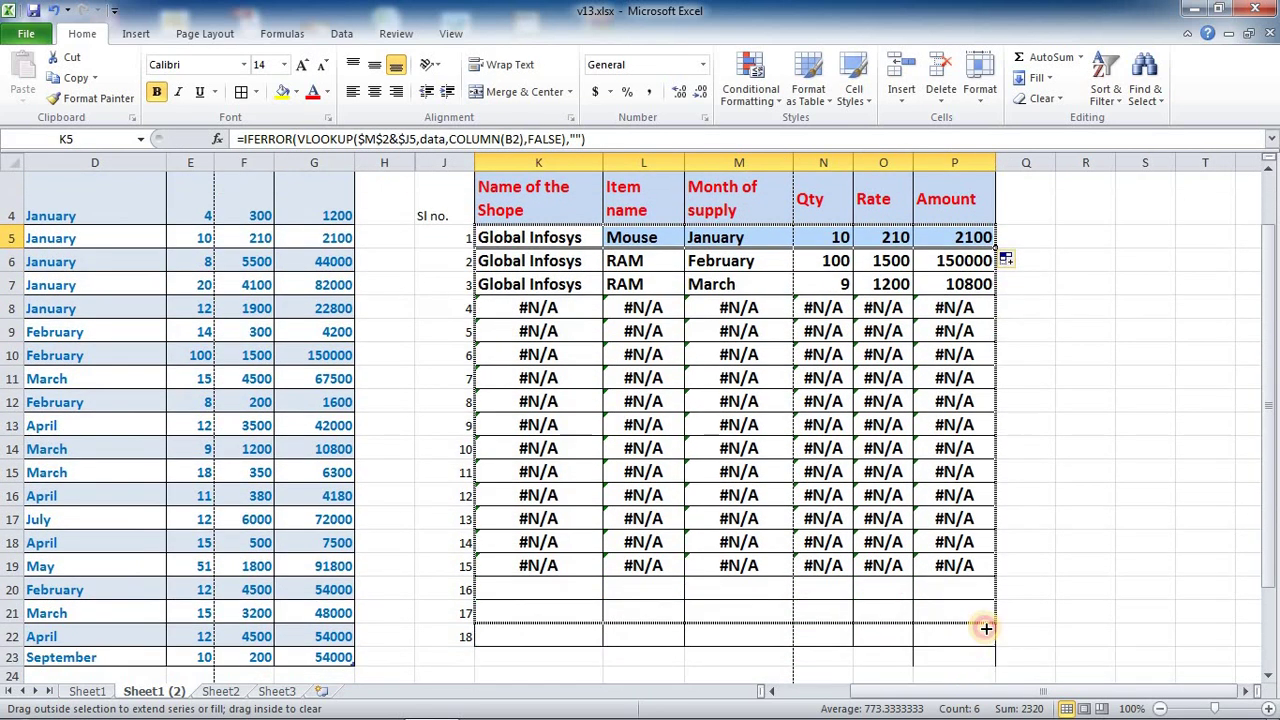
pyautogui.moveTo(971, 697); pyautogui.dragTo(980, 646)
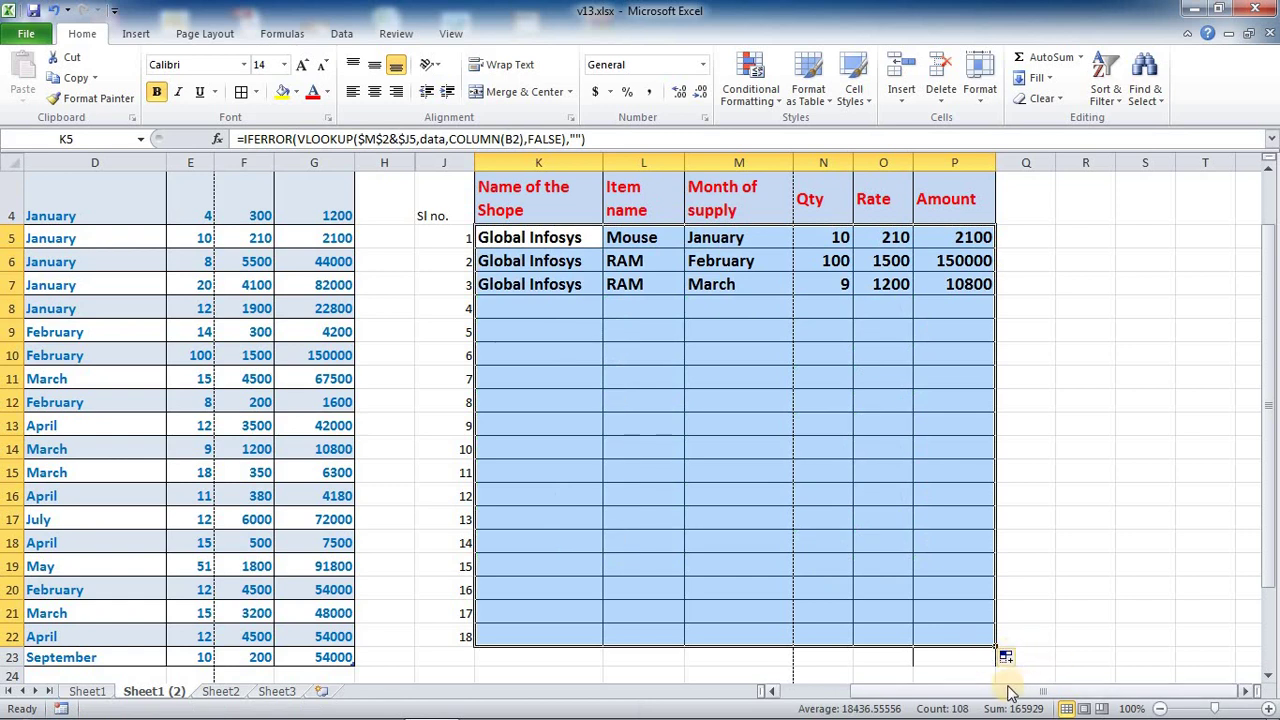
# Check row 8's formula for the empty-text fallback, leaving it unchanged
pyautogui.click(521, 305)
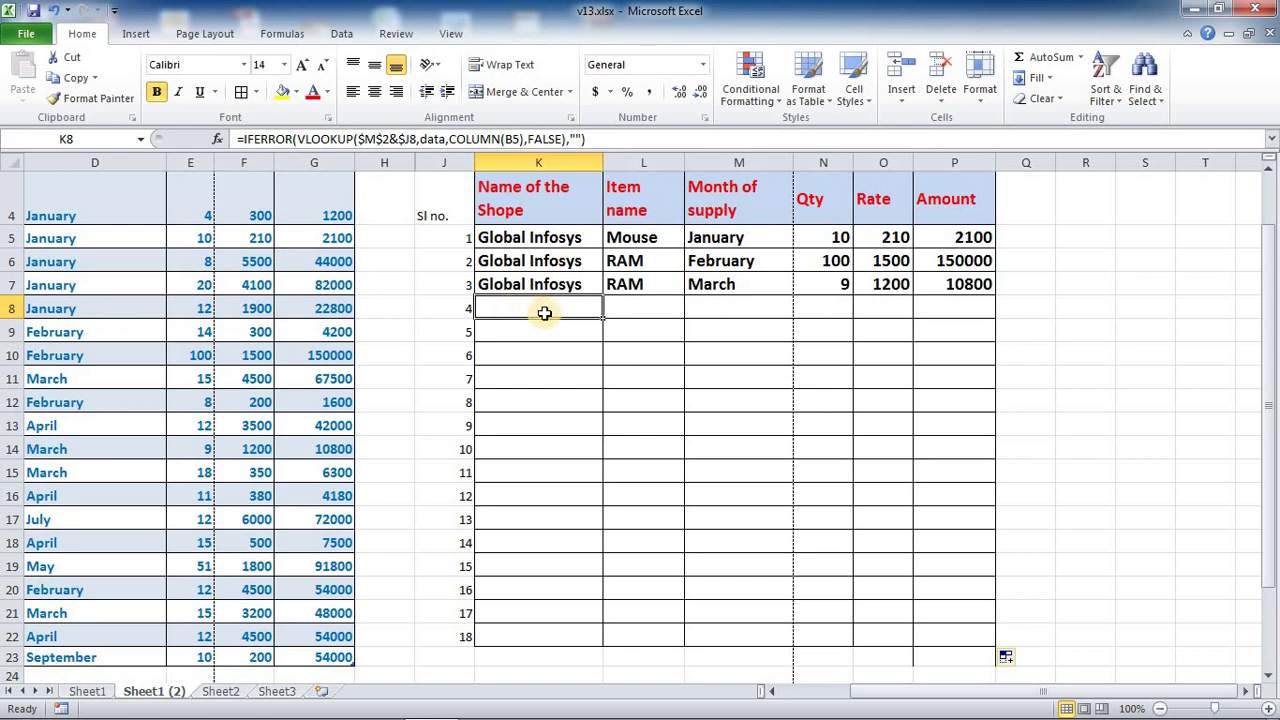
pyautogui.doubleClick(535, 309)
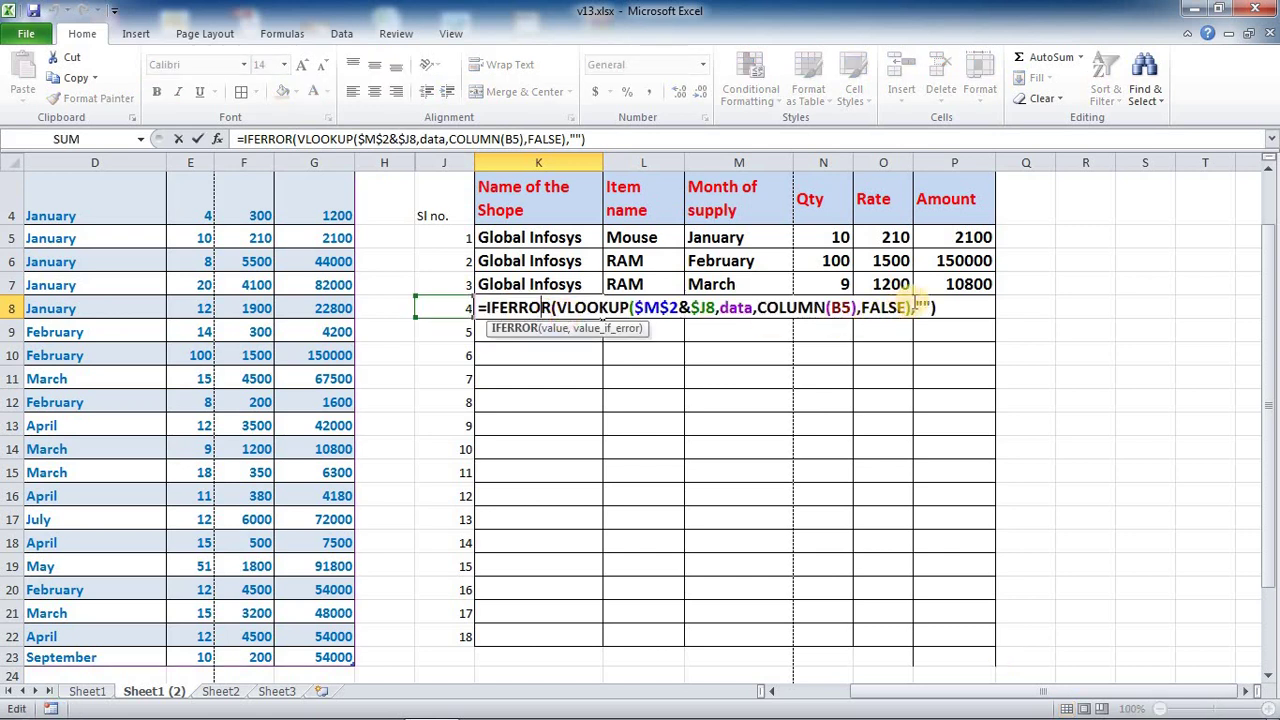
pyautogui.moveTo(922, 306); pyautogui.dragTo(940, 304)
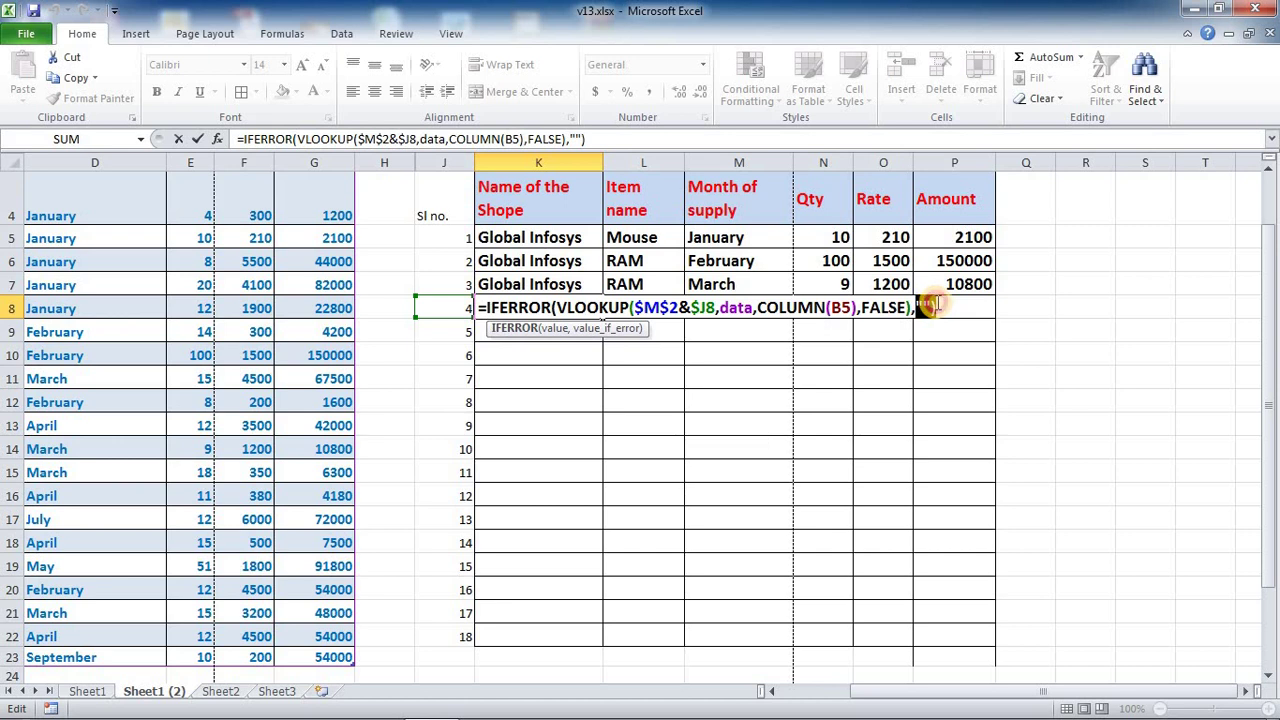
pyautogui.click(925, 307)
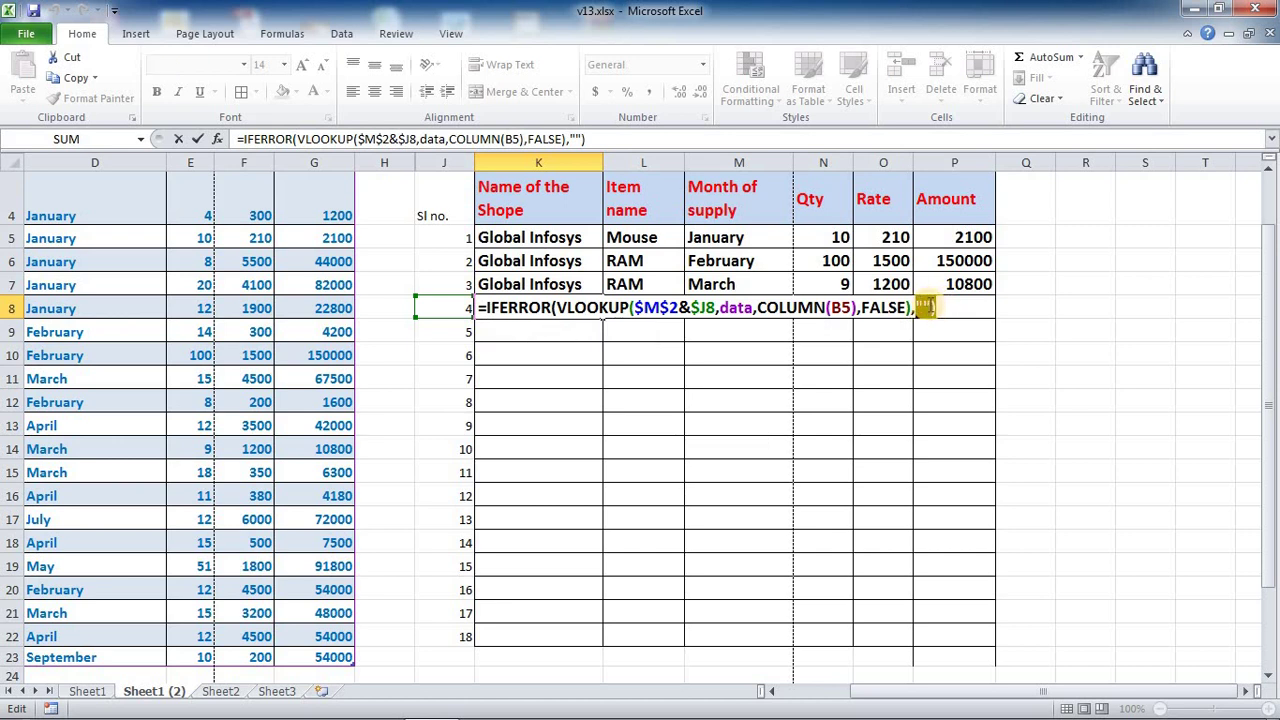
pyautogui.doubleClick(925, 307)
pyautogui.hotkey('ctrl', 'Return')
pyautogui.hotkey('ctrl', 'Home')
pyautogui.click(1066, 197)
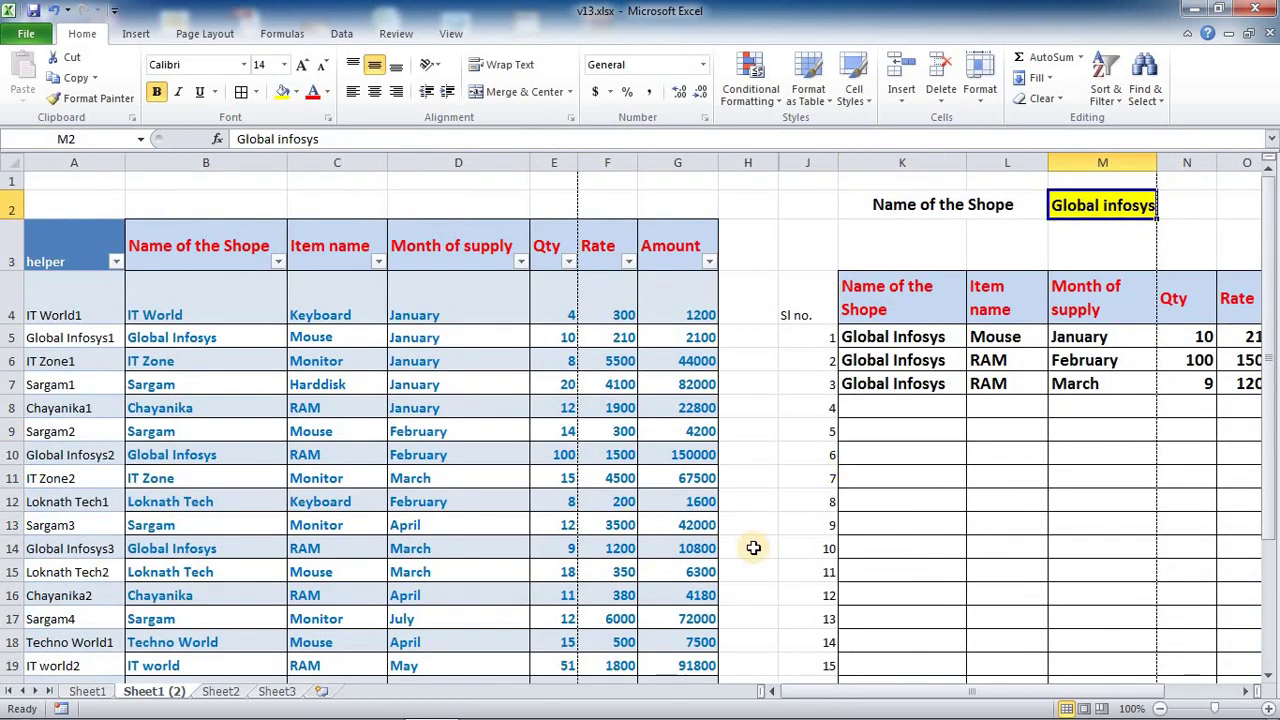
# Enter 'sargam' in M2 and review its four listed supply rows
pyautogui.write('sa')
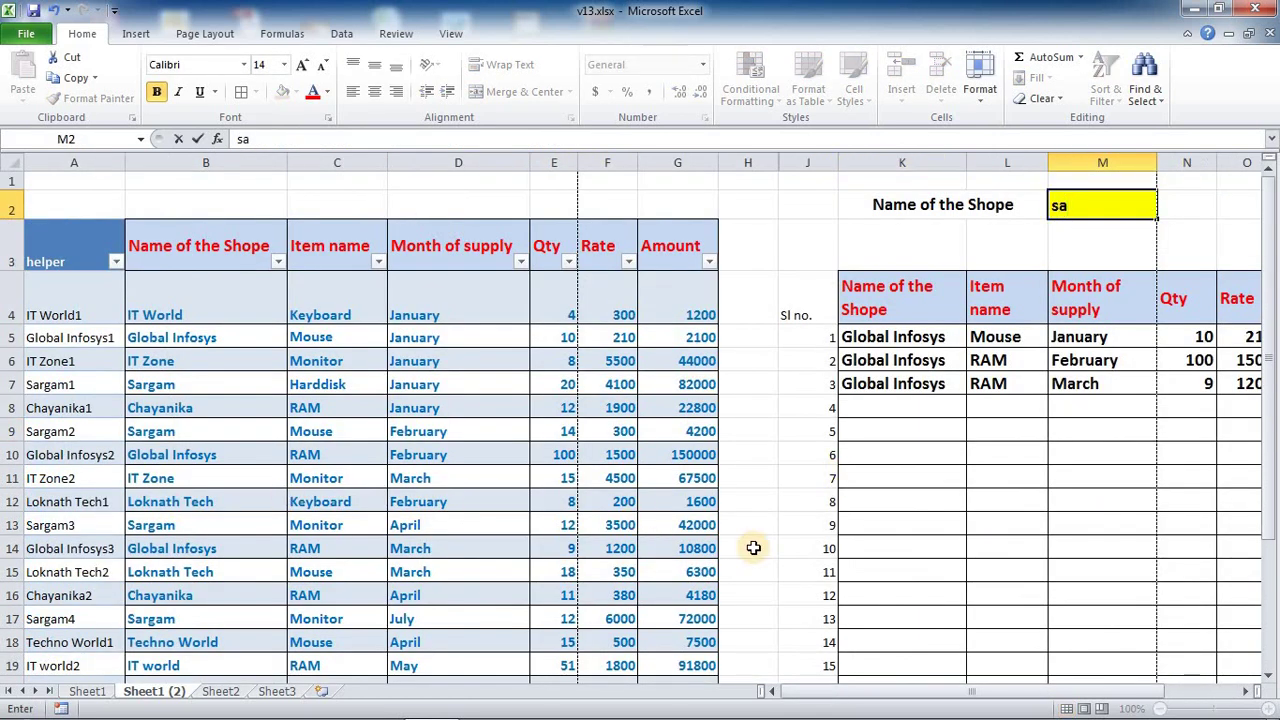
pyautogui.write('rgam')
pyautogui.press('Return')
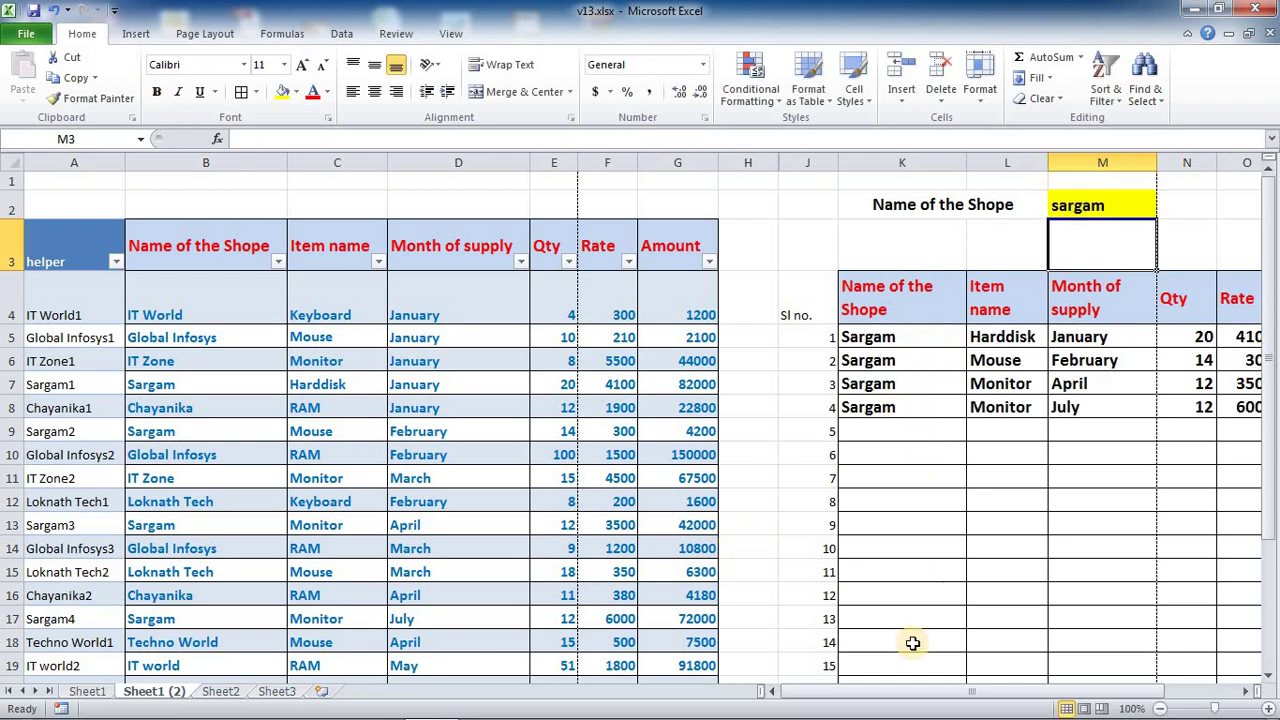
pyautogui.moveTo(1270, 380); pyautogui.dragTo(1275, 470)
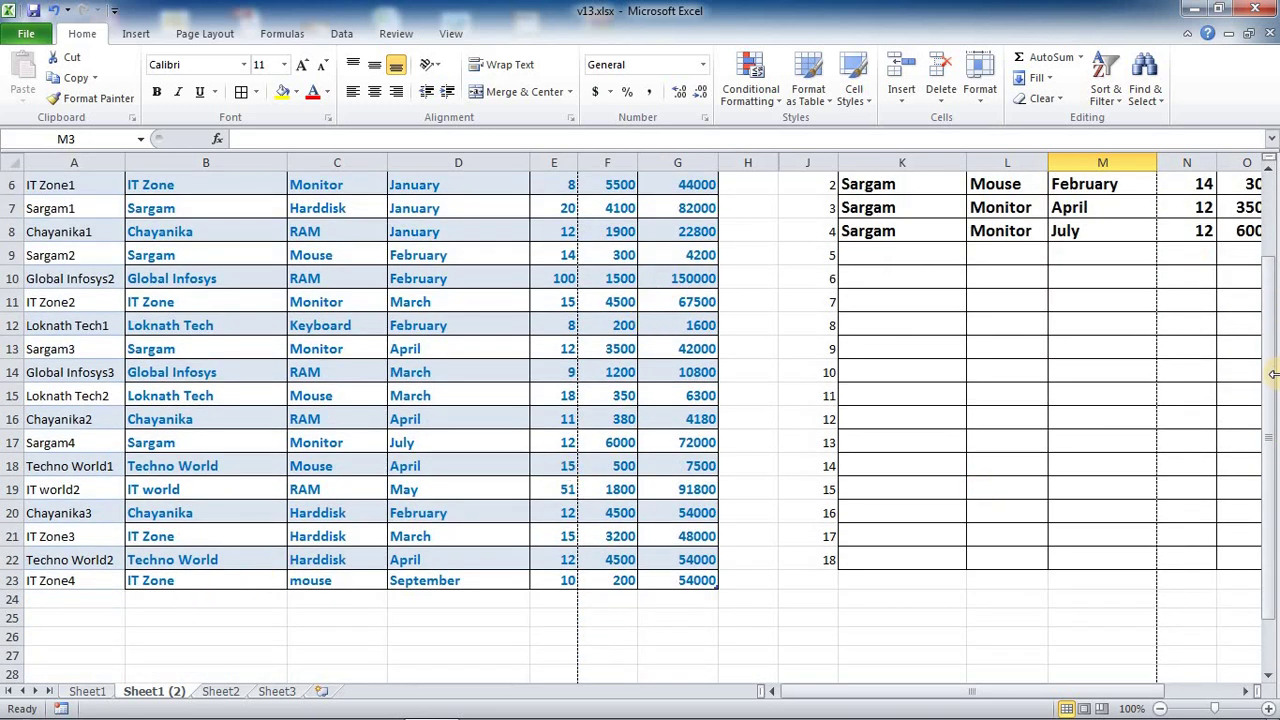
pyautogui.scroll(2, 1200, 370)
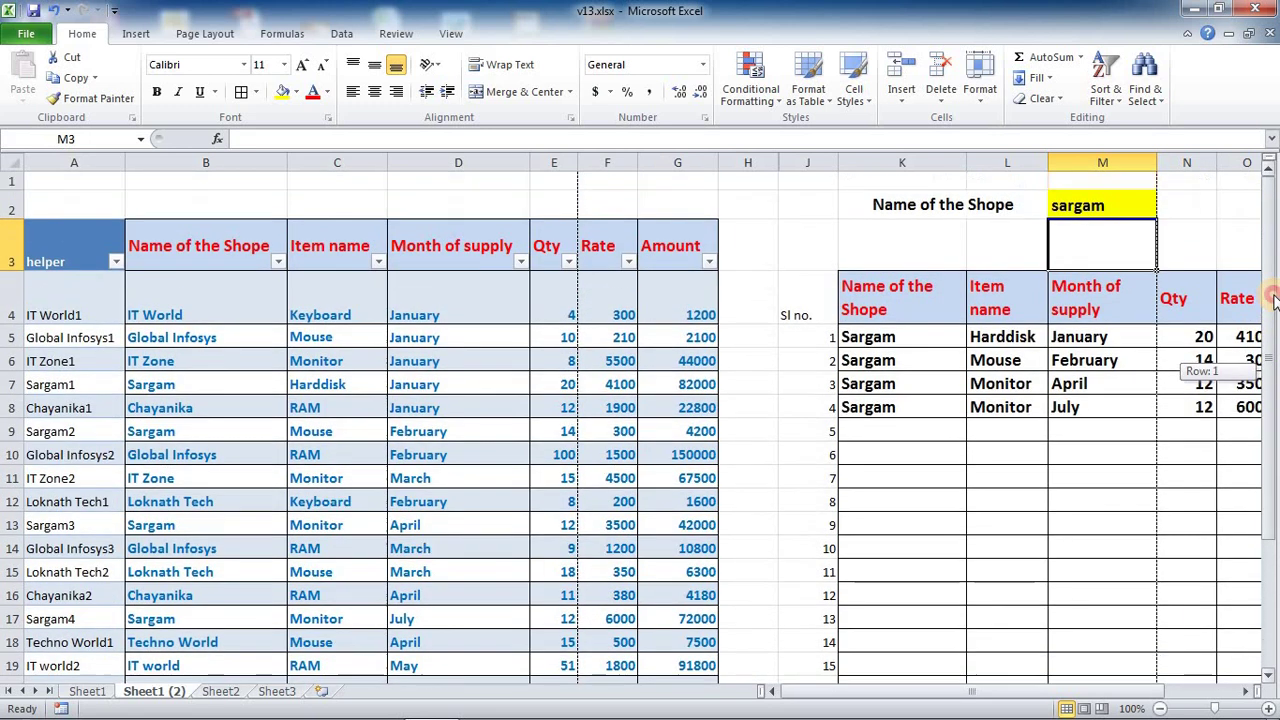
pyautogui.scroll(-1, 700, 500)
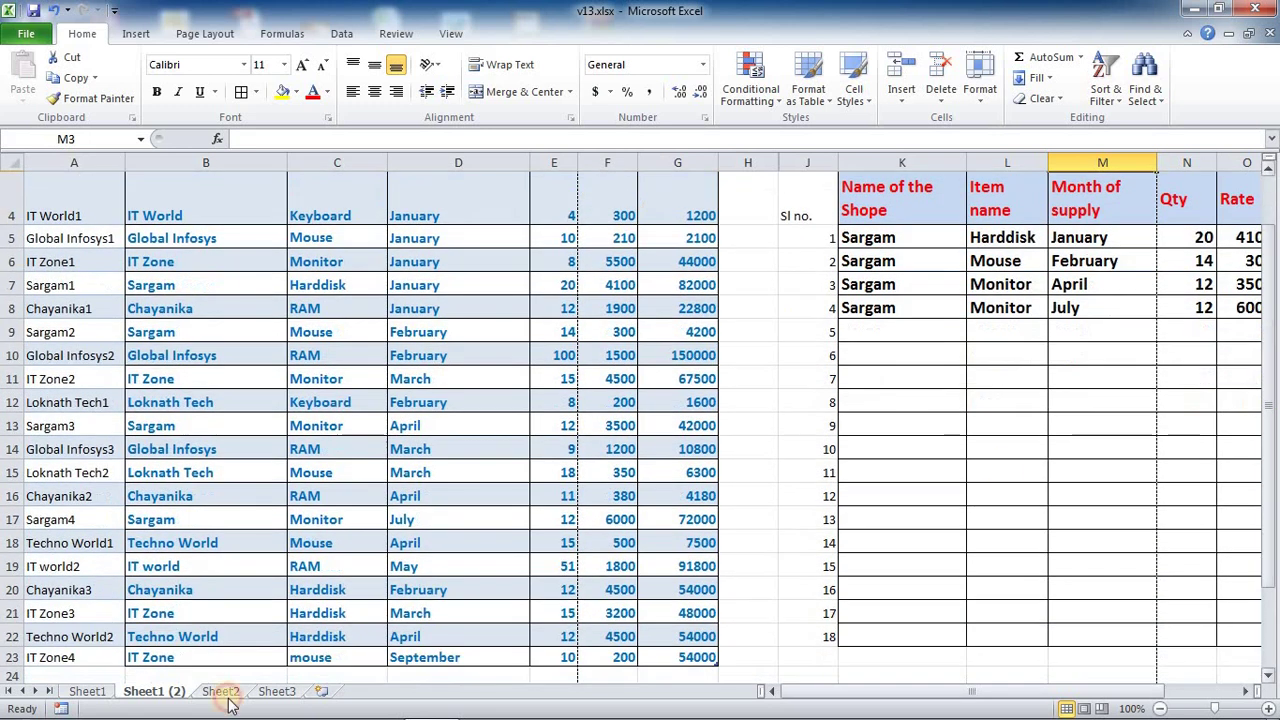
# Enter row 24 as Sargam, Harddisk, September, quantity 9, rate 150
pyautogui.click(180, 675)
pyautogui.write('sargam')
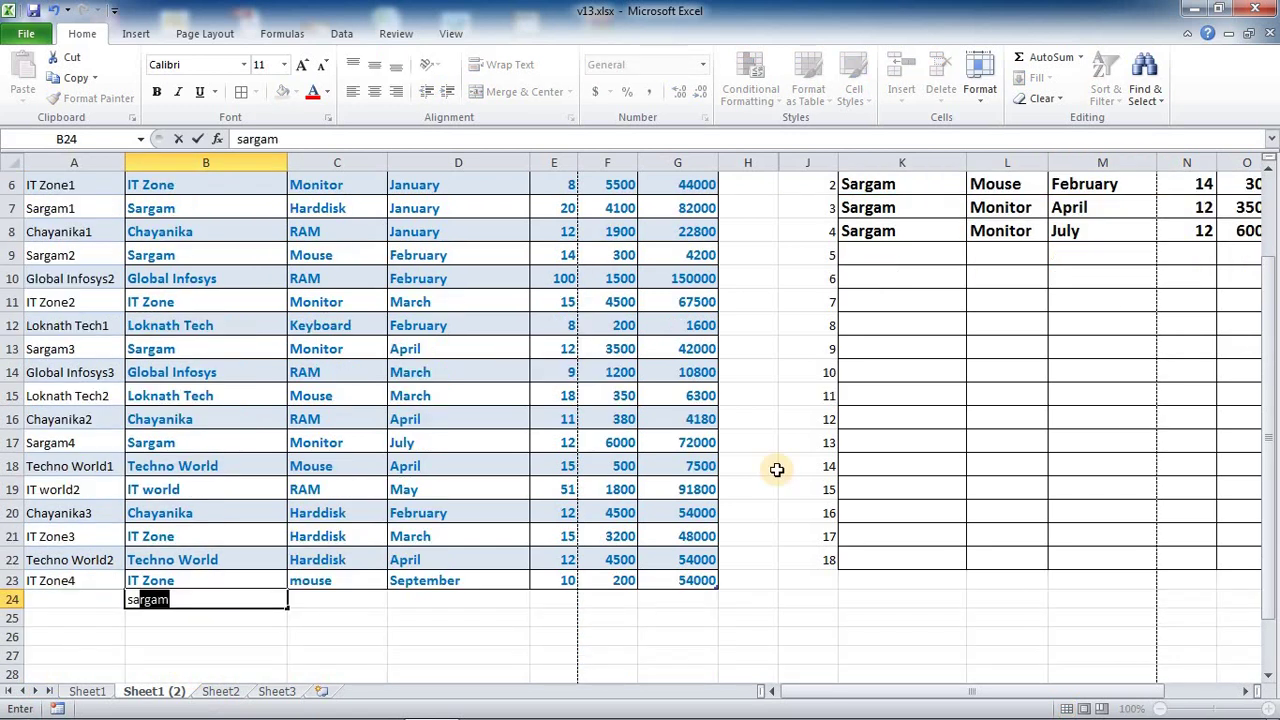
pyautogui.press('Tab')
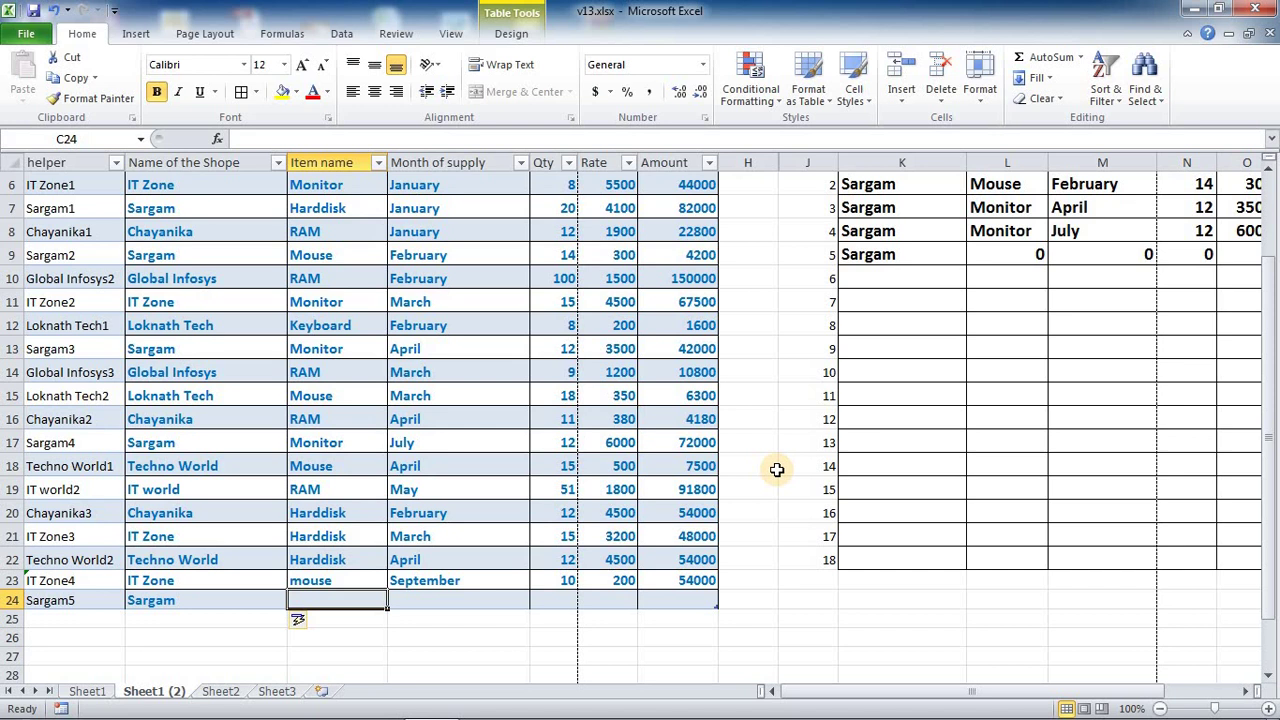
pyautogui.write('ha')
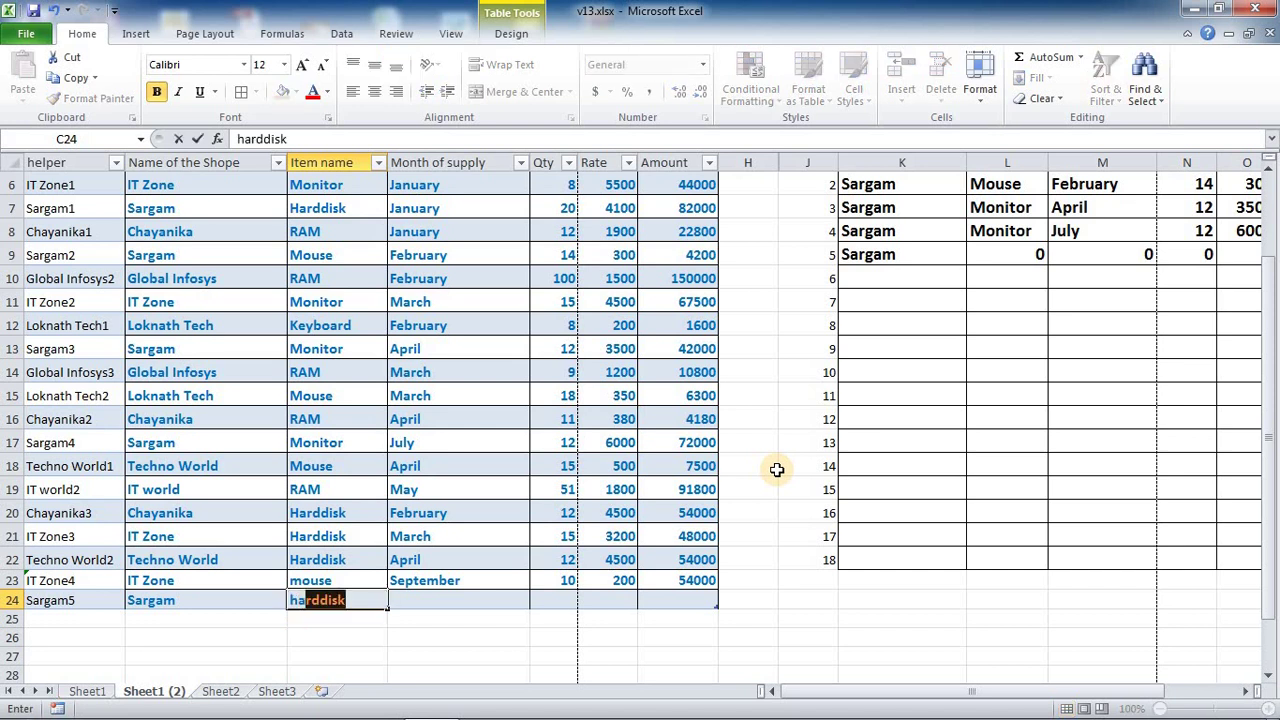
pyautogui.press('Tab')
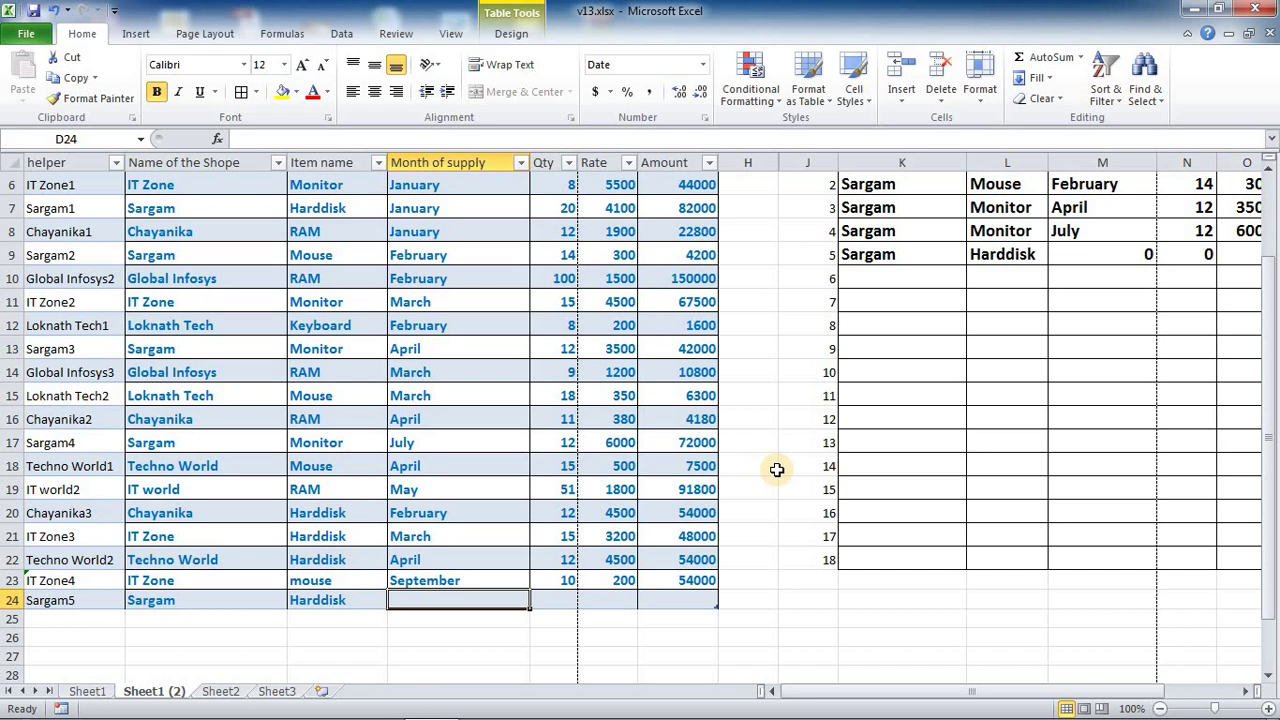
pyautogui.write('s')
pyautogui.press('Tab')
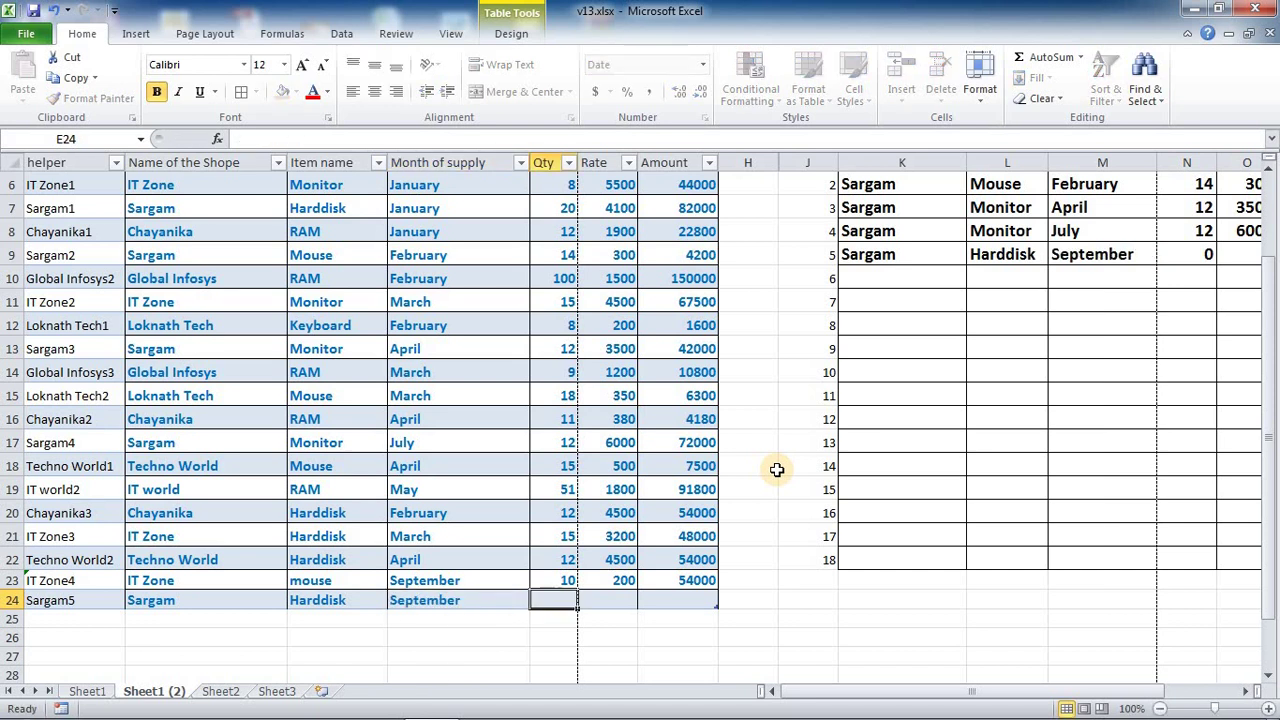
pyautogui.write('9')
pyautogui.press('Tab')
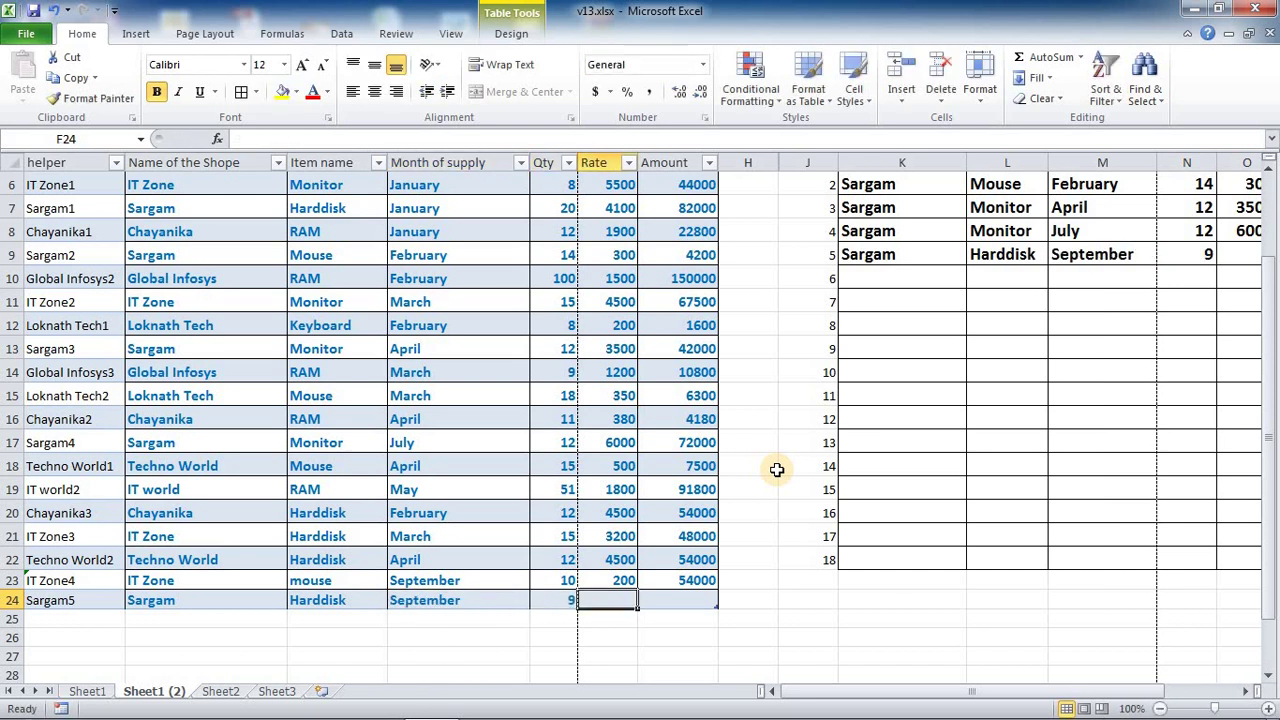
pyautogui.write('15')
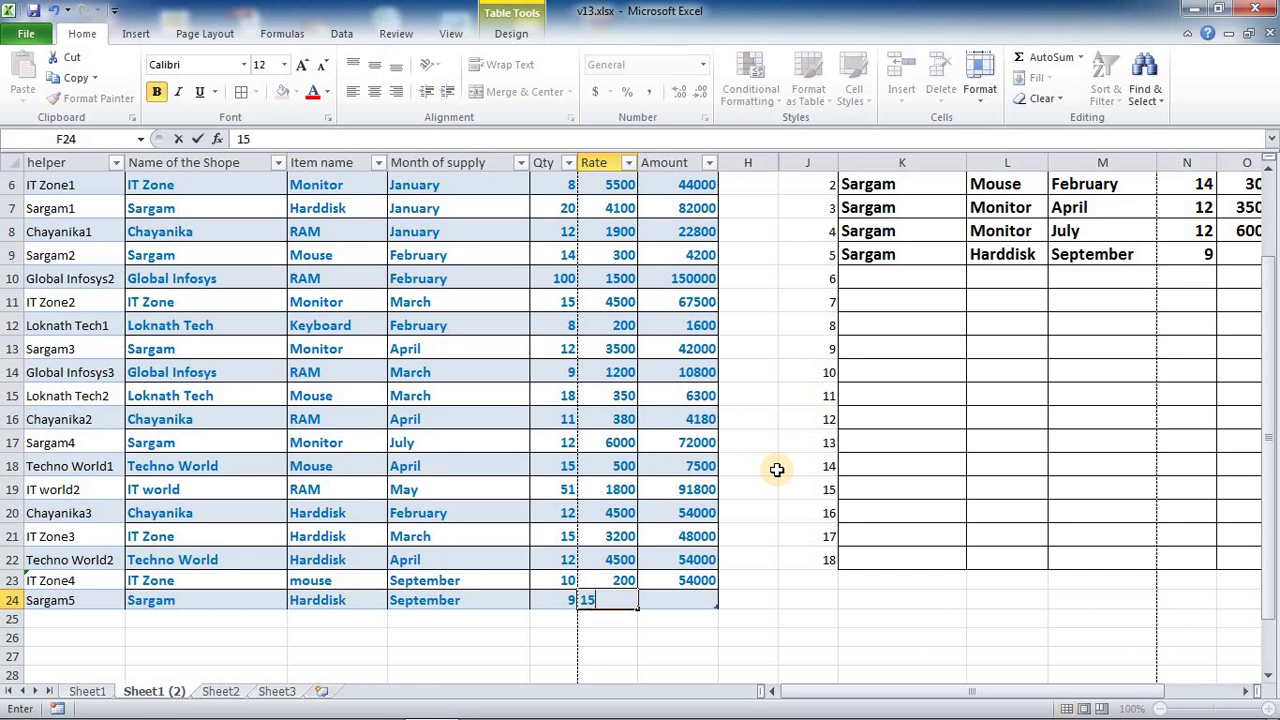
pyautogui.write('0')
pyautogui.press('Tab')
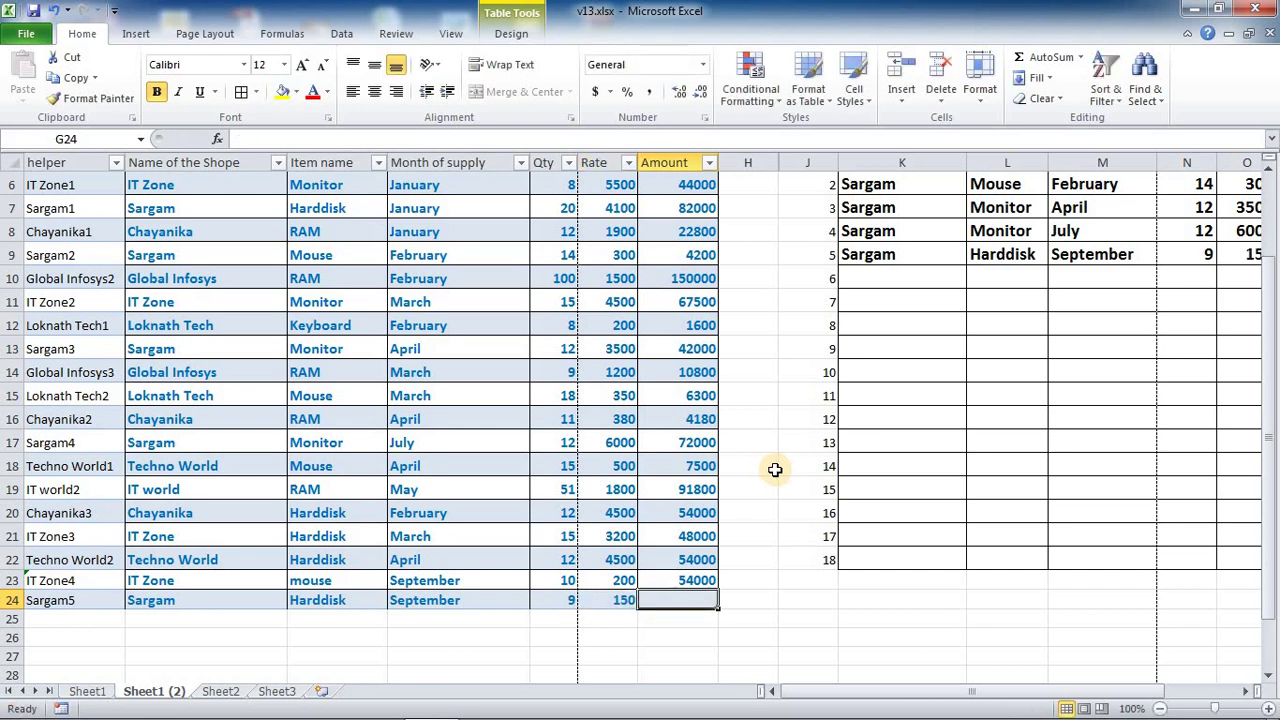
# Fill the Amount formula down into G24
pyautogui.click(705, 580)
pyautogui.moveTo(717, 590); pyautogui.dragTo(715, 607)
pyautogui.click(478, 581)
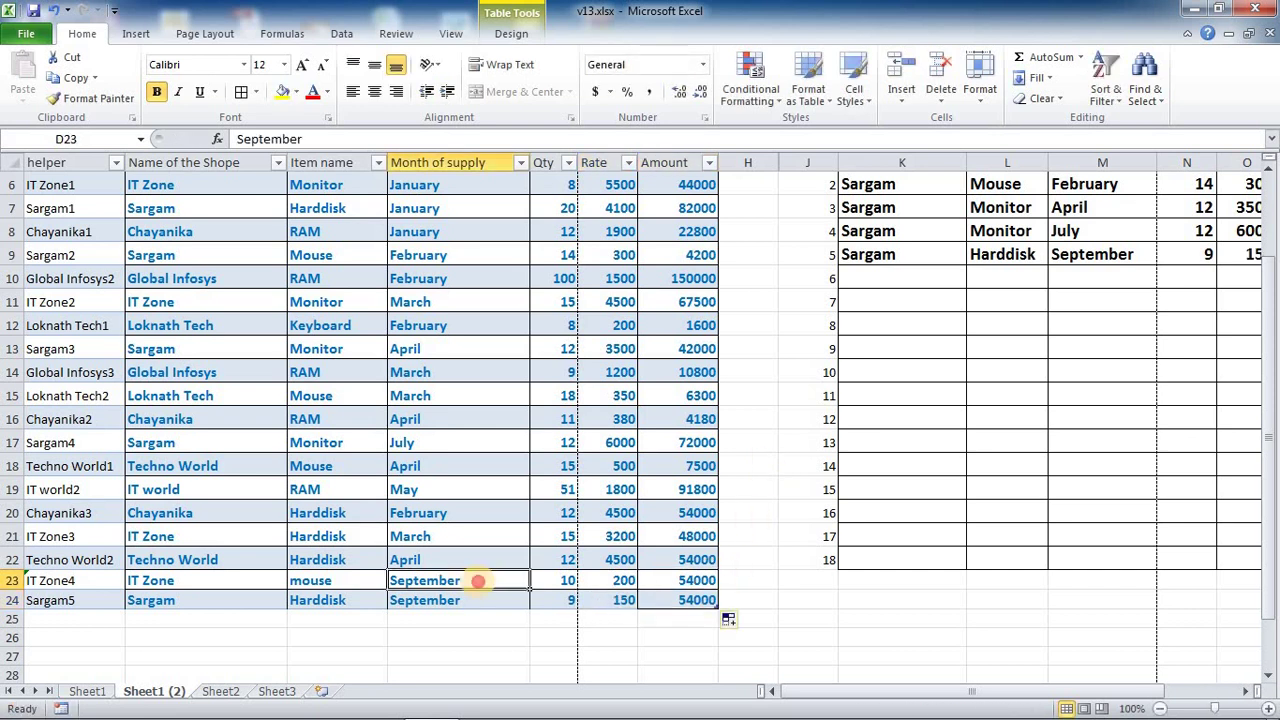
pyautogui.moveTo(980, 692)
pyautogui.mouseDown()
pyautogui.moveTo(1066, 690)
pyautogui.moveTo(937, 690)
pyautogui.mouseUp()
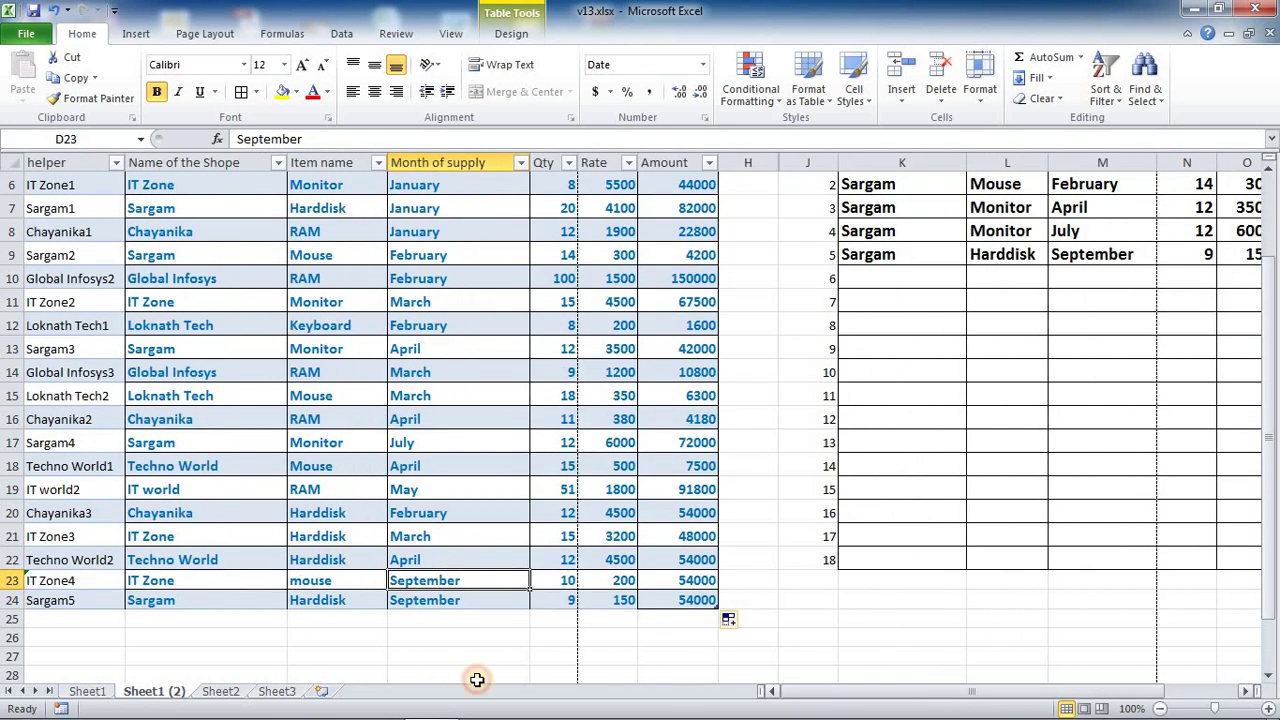
# Scroll up and right to show the full five-row Sargam lookup table
pyautogui.click(170, 622)
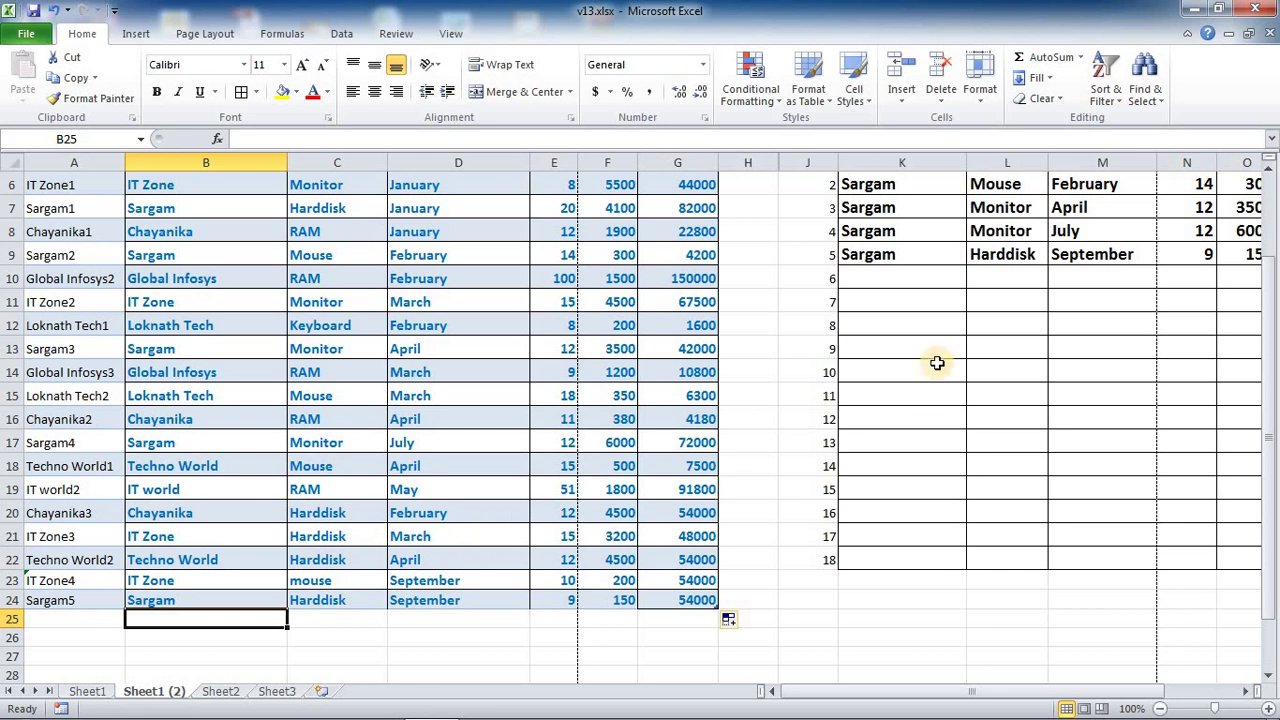
pyautogui.click(1264, 393)
pyautogui.moveTo(1264, 393); pyautogui.dragTo(1262, 320)
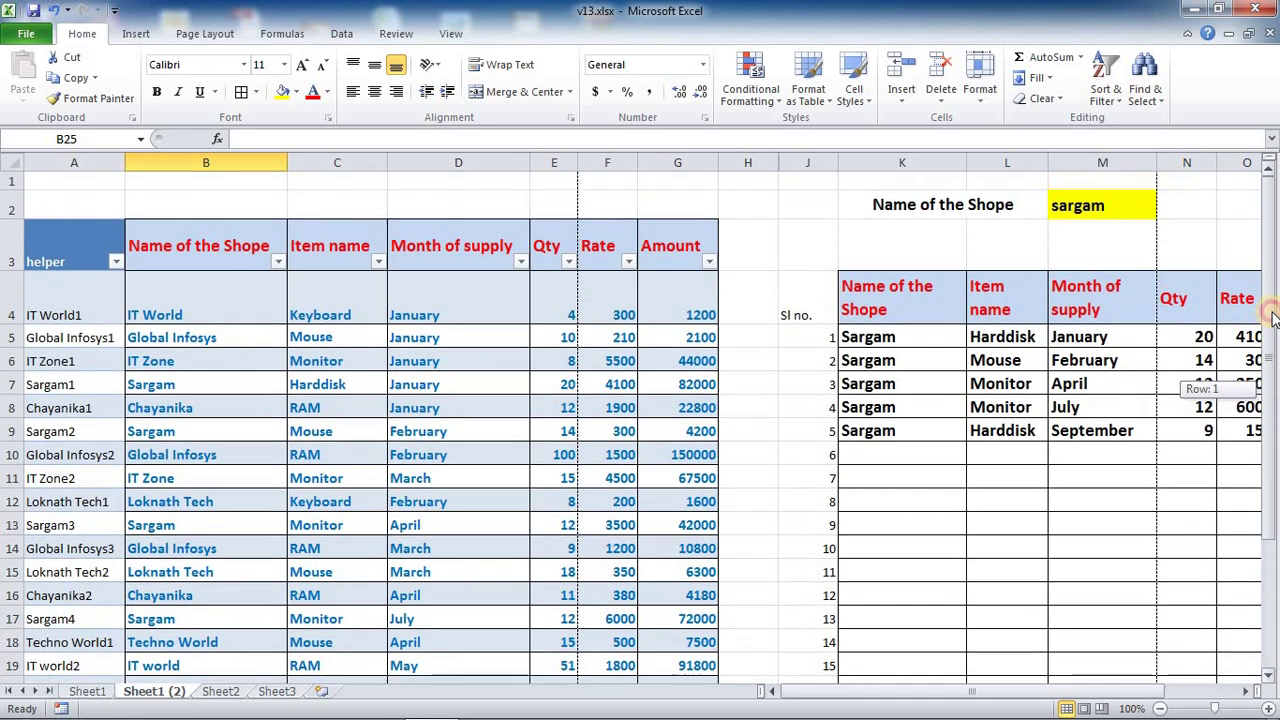
pyautogui.moveTo(928, 694); pyautogui.dragTo(952, 702)
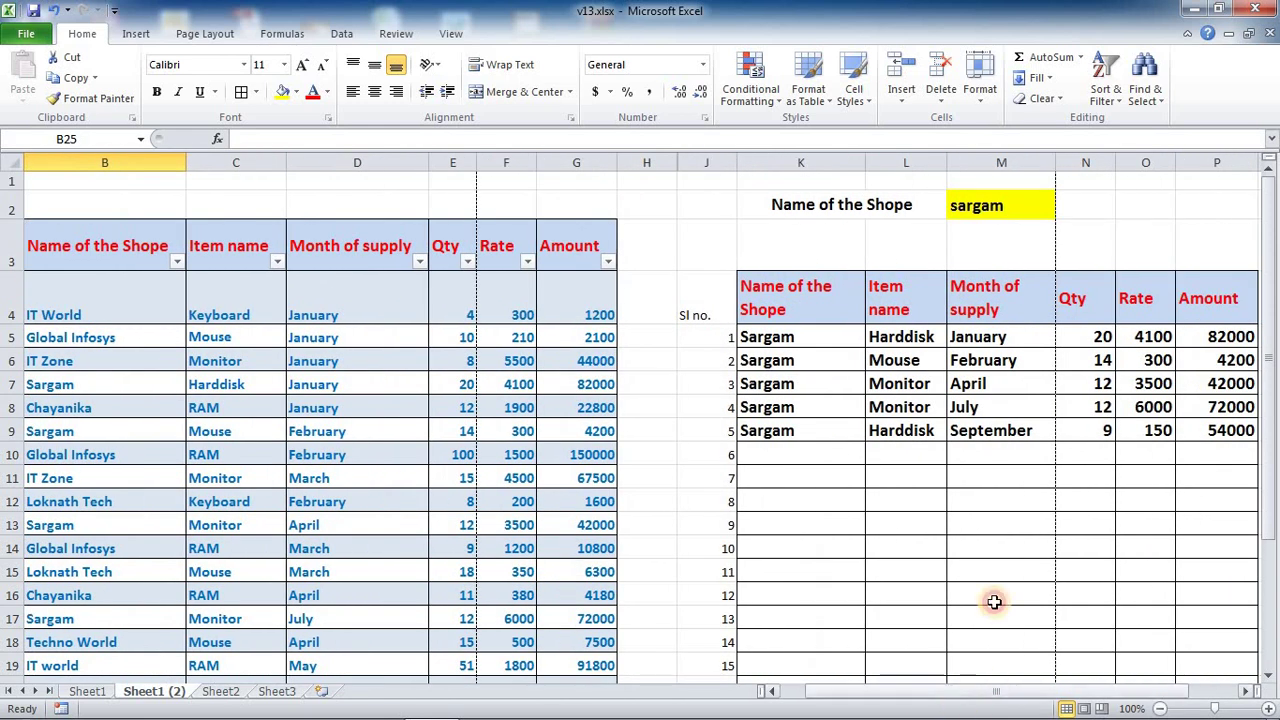
# Hide the serial-number column J
pyautogui.click(717, 162)
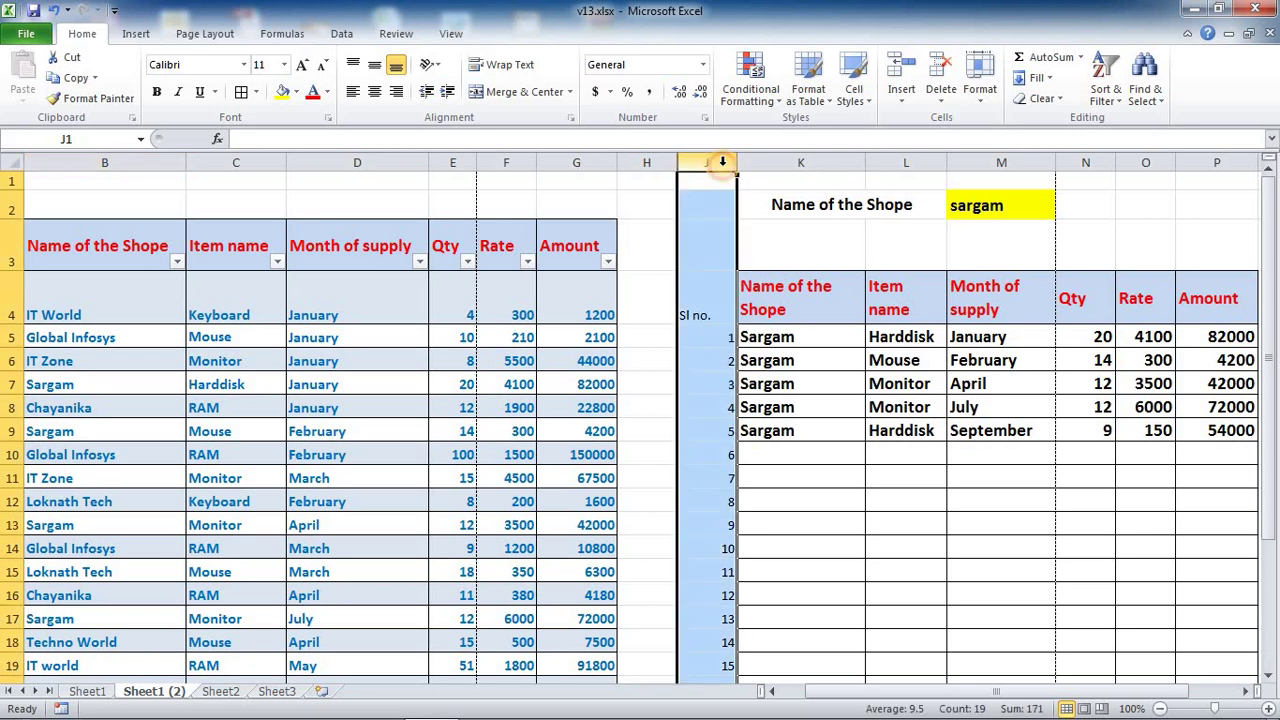
pyautogui.rightClick(720, 166)
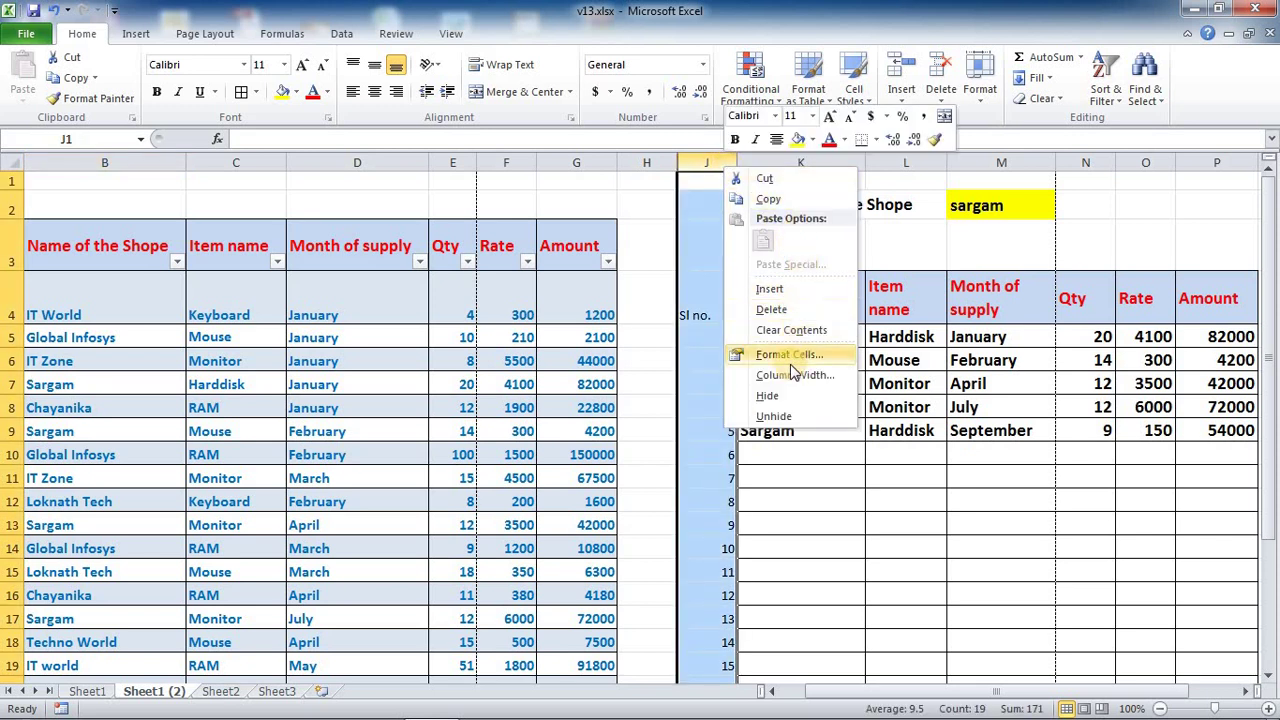
pyautogui.click(771, 395)
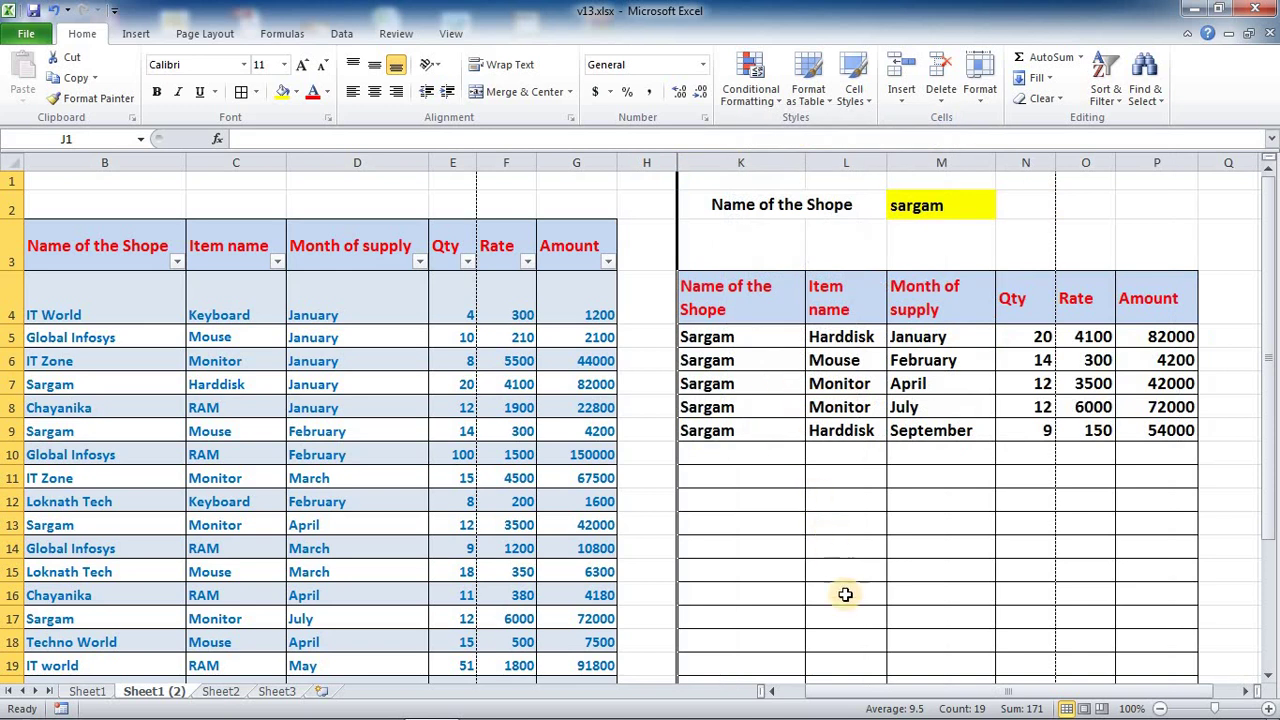
pyautogui.moveTo(846, 691); pyautogui.dragTo(786, 691)
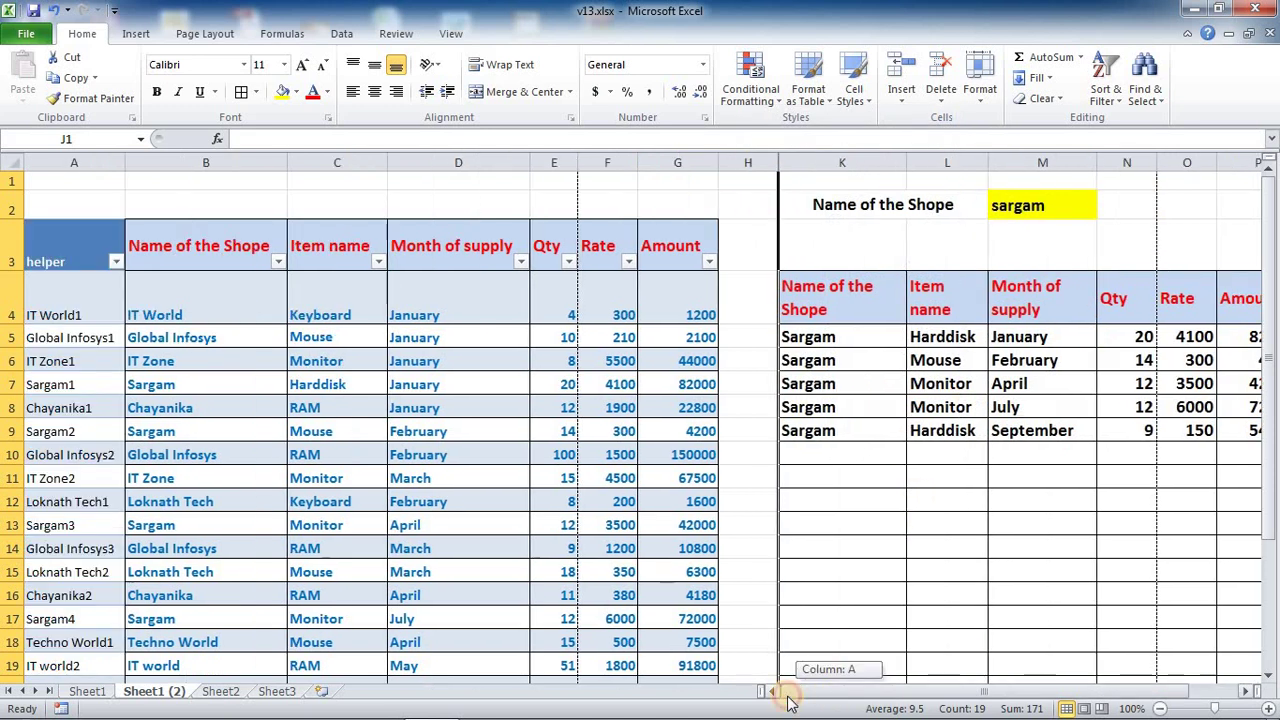
# Hide the helper column A, then select the shop-name cell M2
pyautogui.click(94, 161)
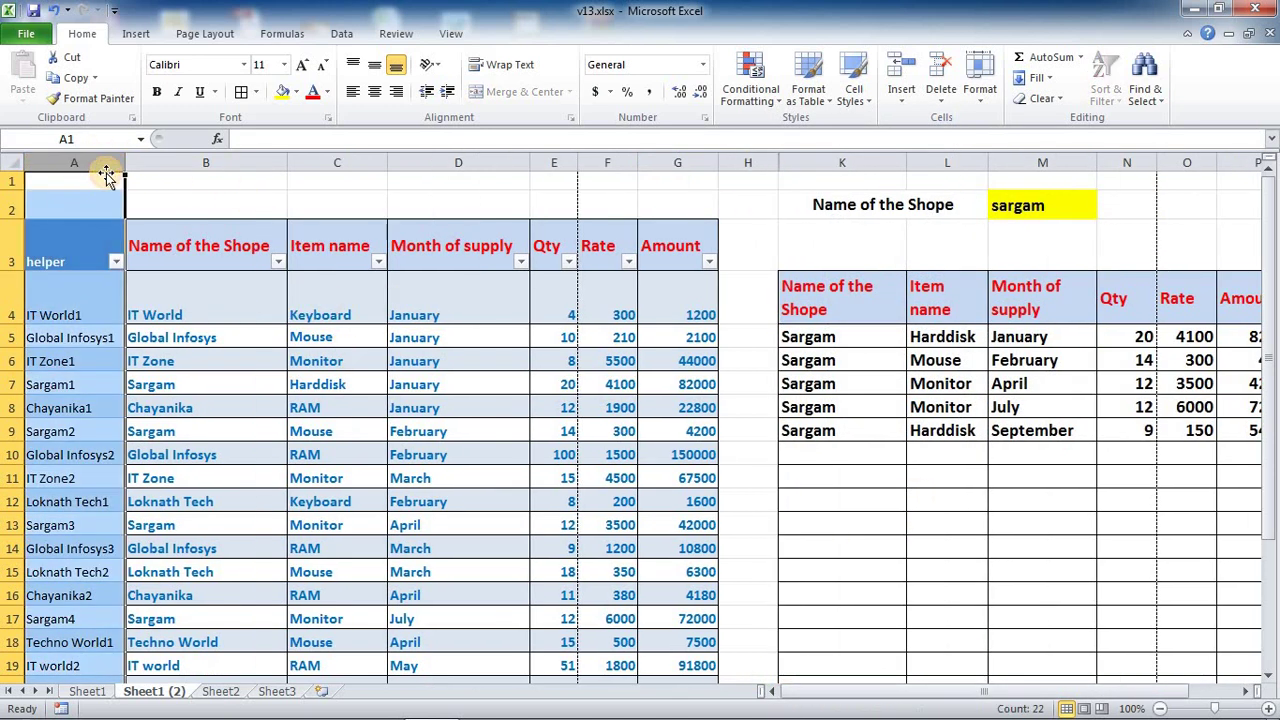
pyautogui.rightClick(102, 162)
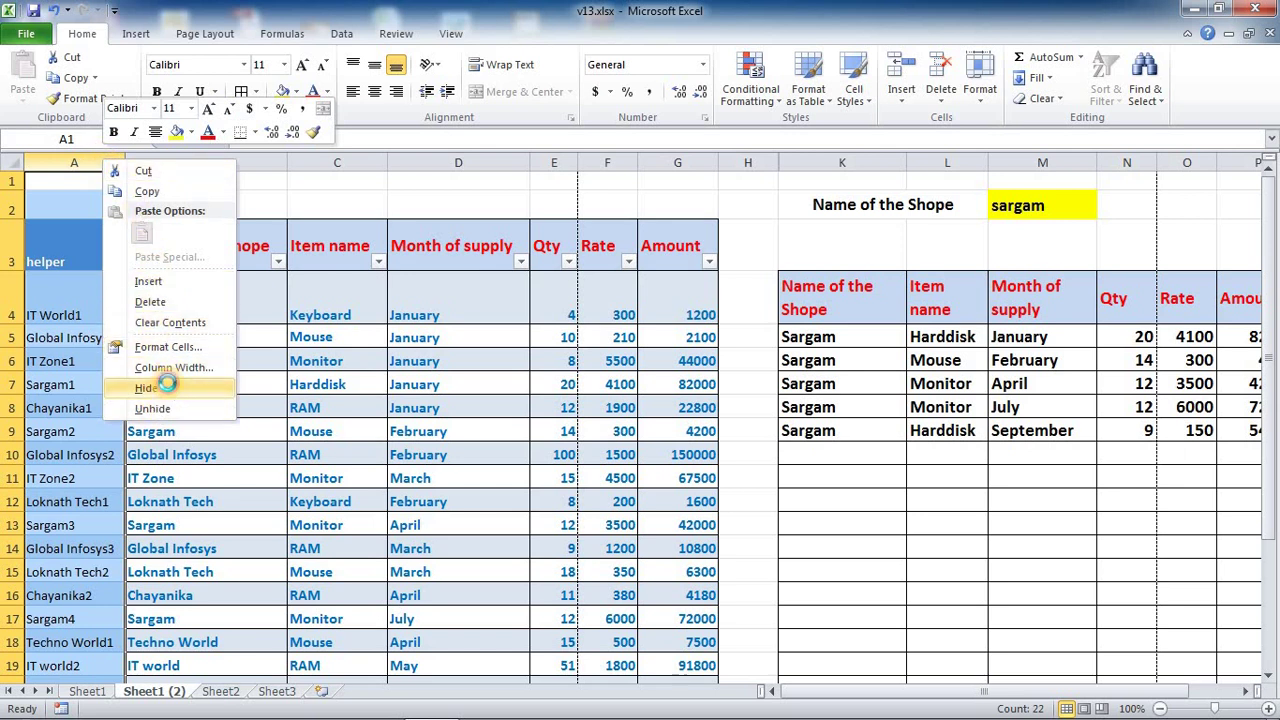
pyautogui.click(160, 388)
pyautogui.click(598, 430)
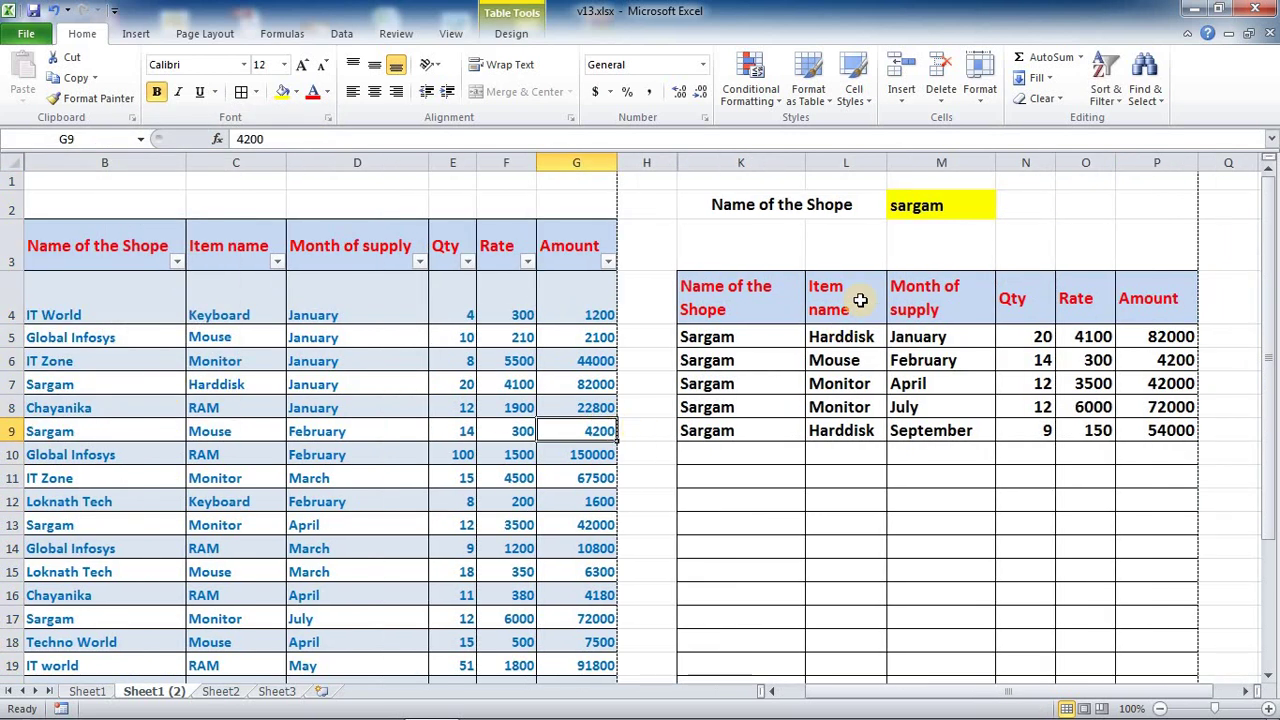
pyautogui.moveTo(945, 215); pyautogui.dragTo(945, 255)
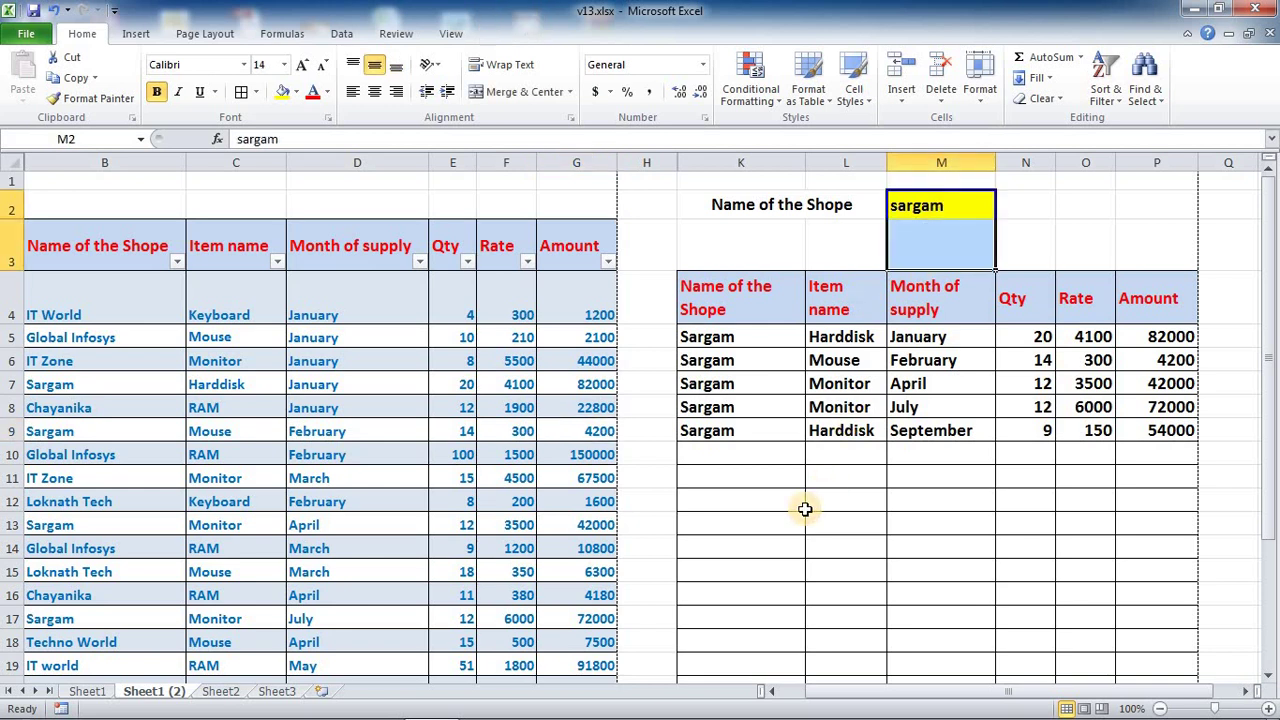
# Enter 'global infosys' as the shop name, then check its three result rows and the K5 formula
pyautogui.write('glo')
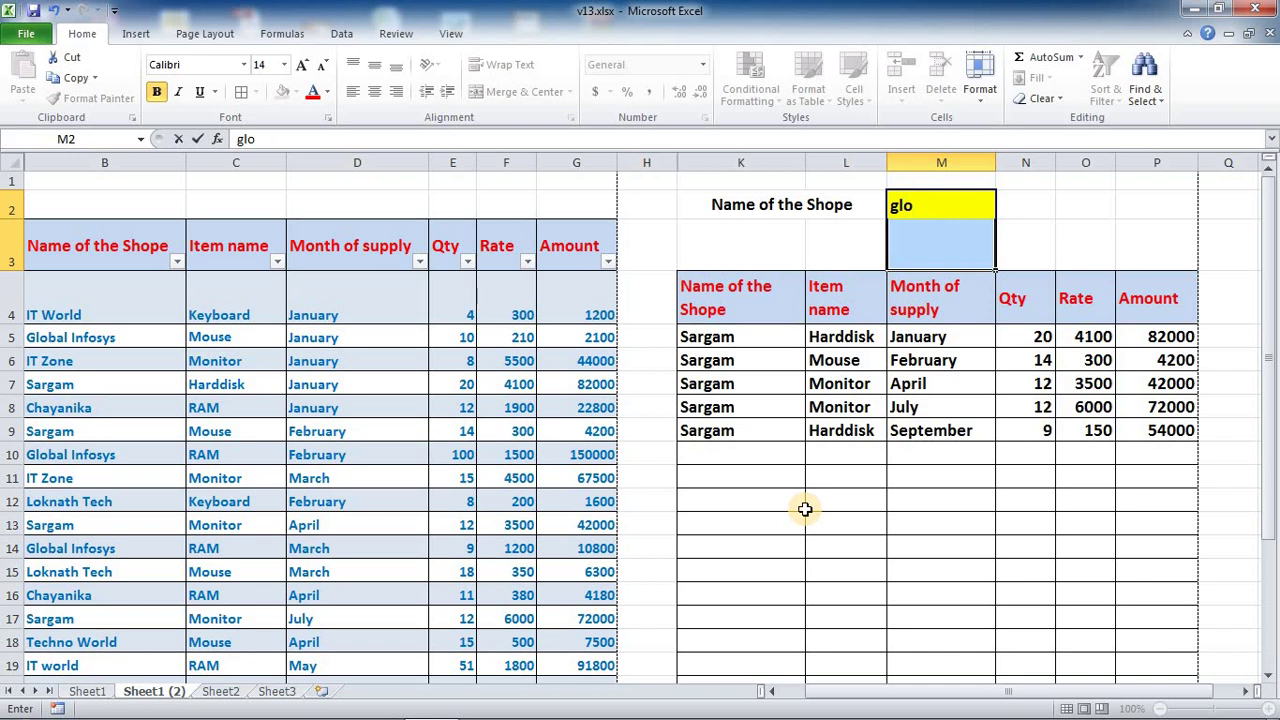
pyautogui.write('m')
pyautogui.press('BackSpace')
pyautogui.write('bal in')
pyautogui.write('fosys')
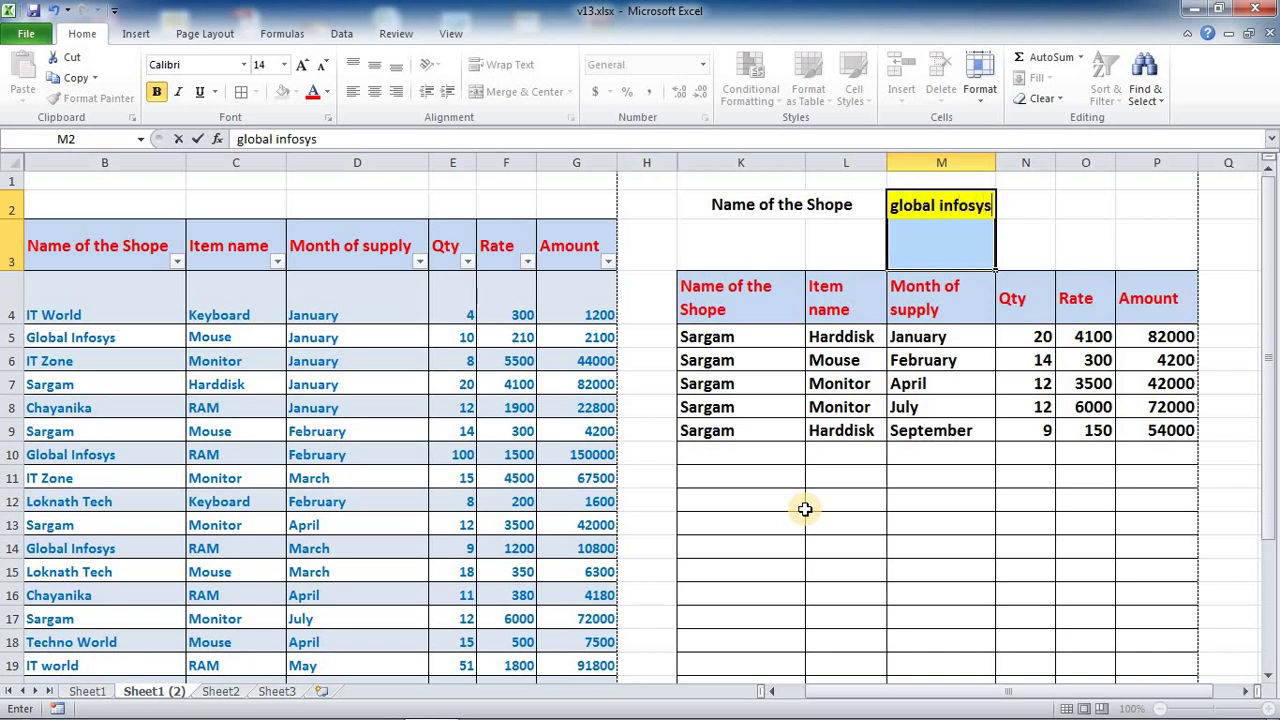
pyautogui.press('Return')
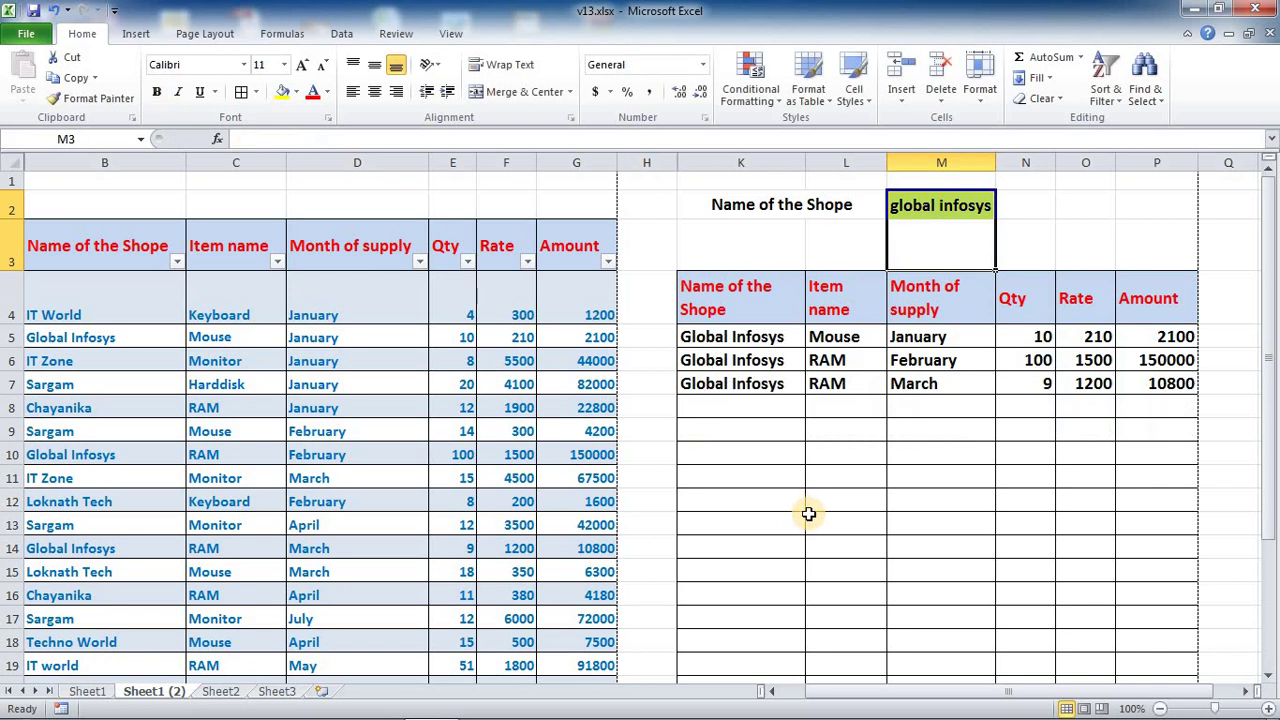
pyautogui.moveTo(728, 340); pyautogui.dragTo(992, 381)
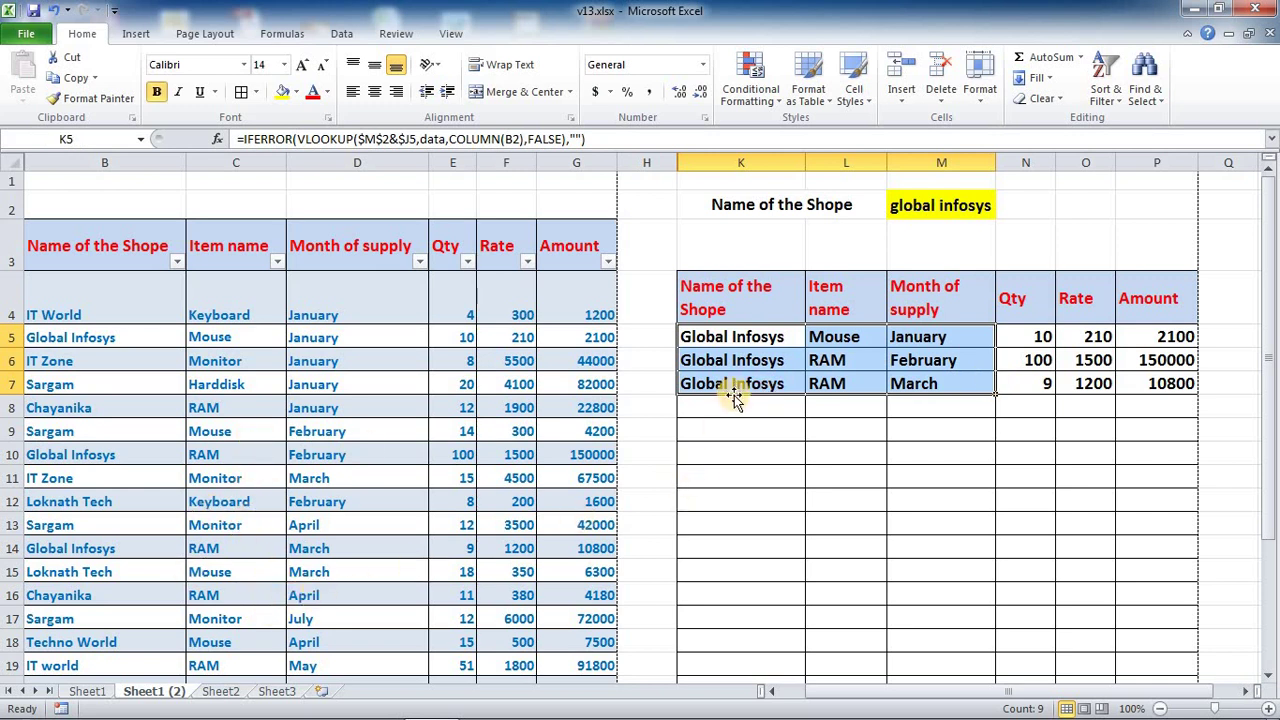
pyautogui.click(724, 336)
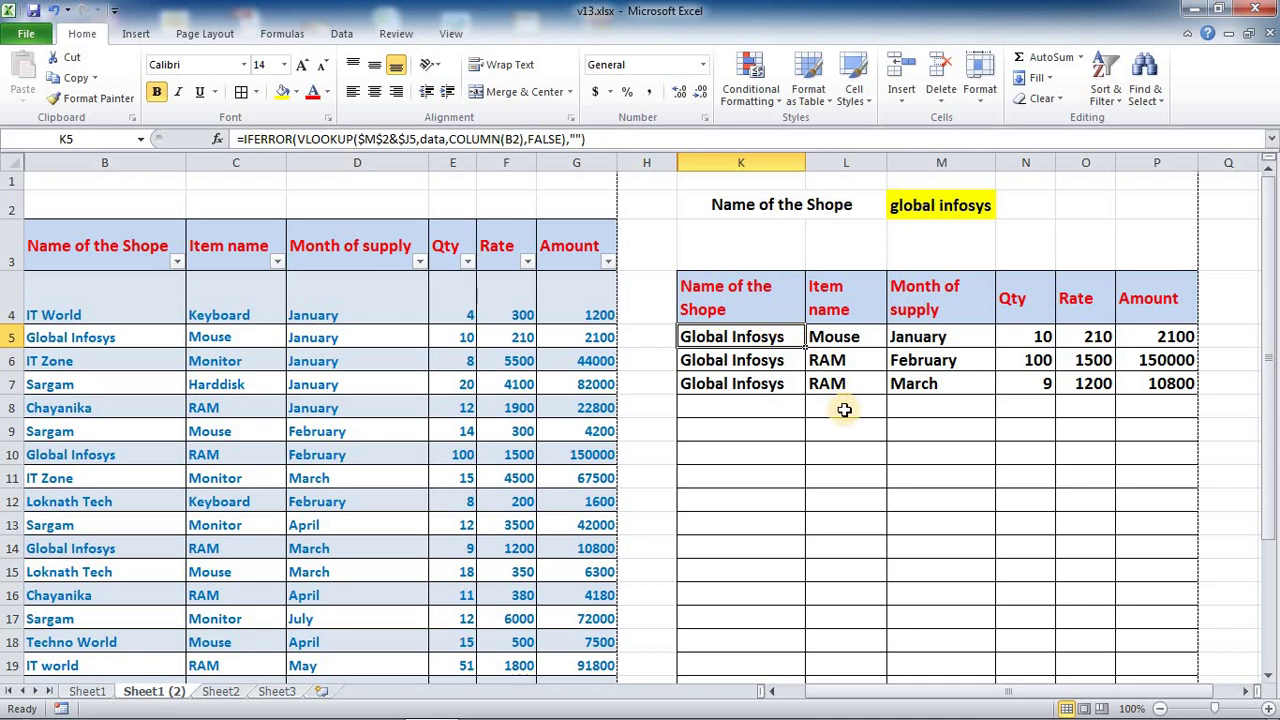